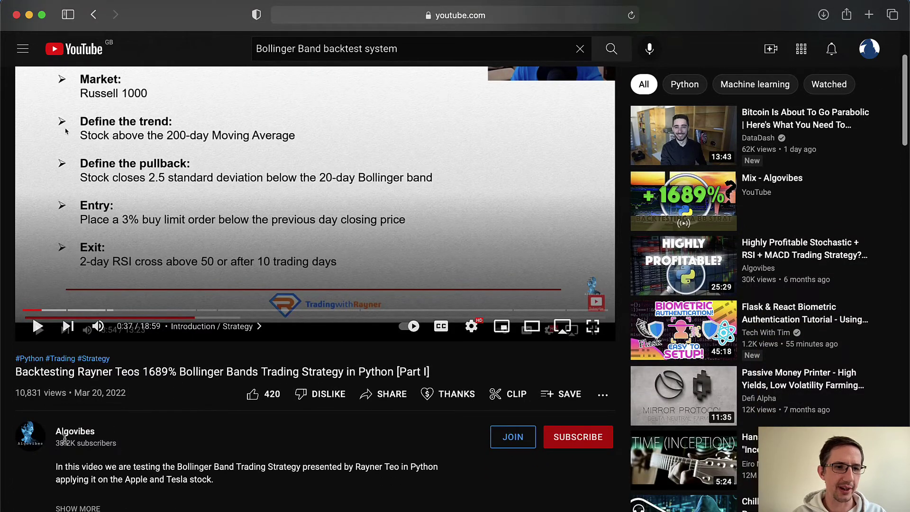
Skim the backtest video's chapters, jumping to the buy/sell conditions and actual trades sections.
{"action": "scroll", "coordinate": [140, 434], "scroll_direction": "up", "scroll_amount": 5}
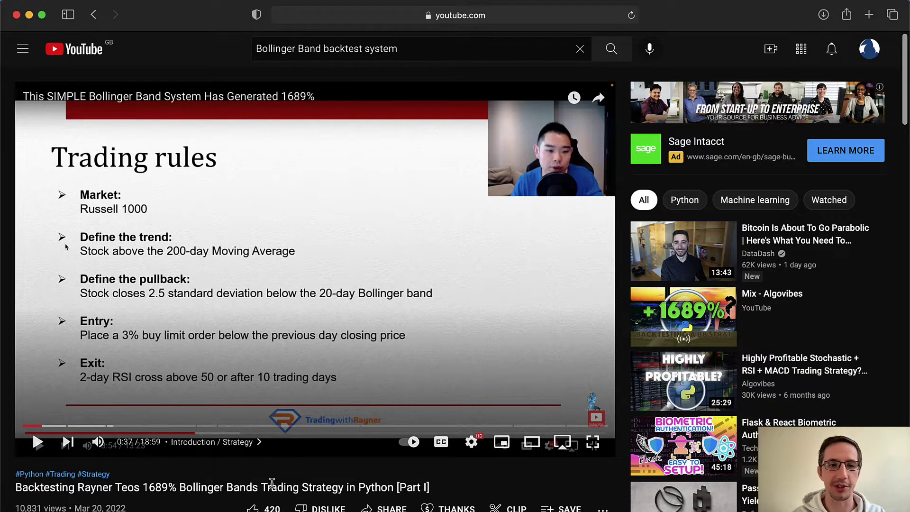
{"action": "scroll", "coordinate": [272, 482], "scroll_direction": "down", "scroll_amount": 1}
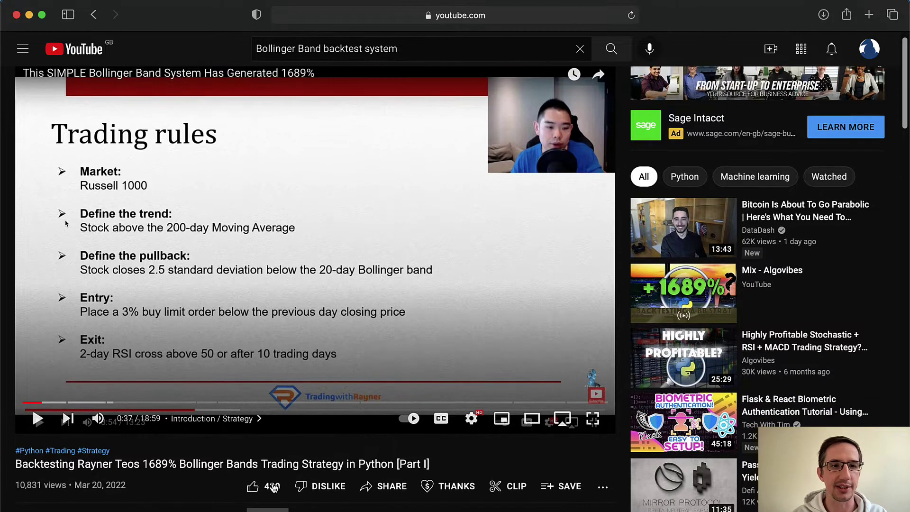
{"action": "scroll", "coordinate": [271, 488], "scroll_direction": "up", "scroll_amount": 1}
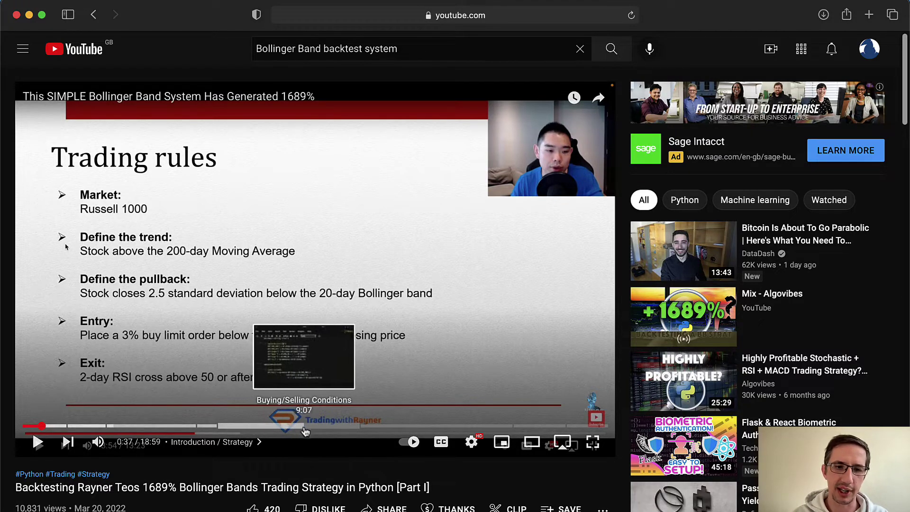
{"action": "left_click", "coordinate": [313, 427]}
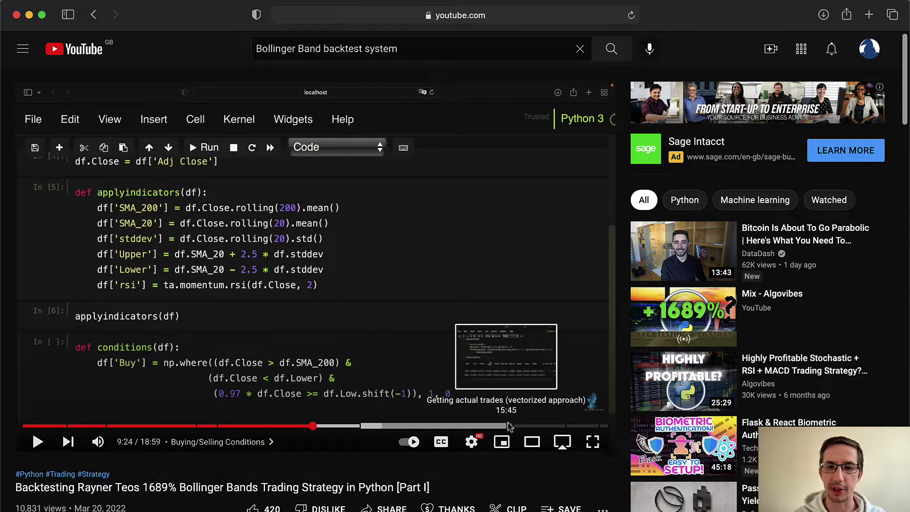
{"action": "left_click", "coordinate": [437, 426]}
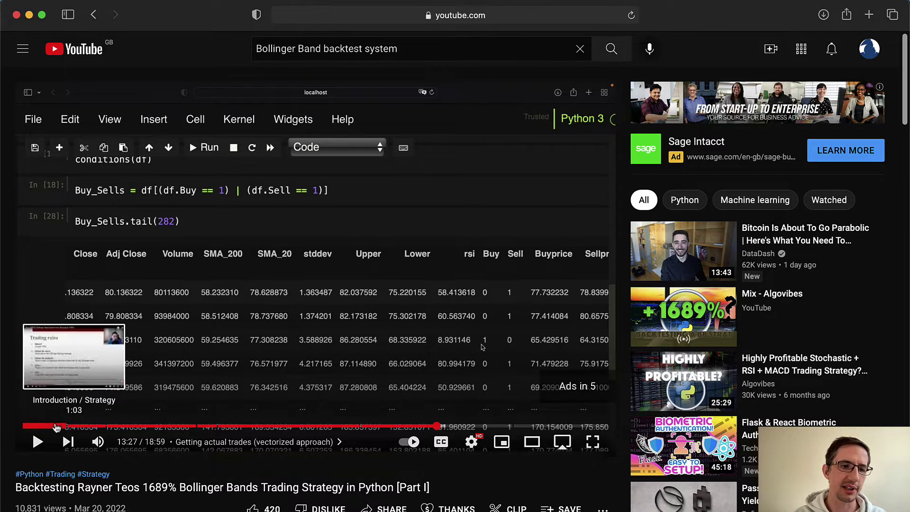
Return to the Trading rules slide at 0:54, play it and pause at 1:03.
{"action": "left_click", "coordinate": [52, 426]}
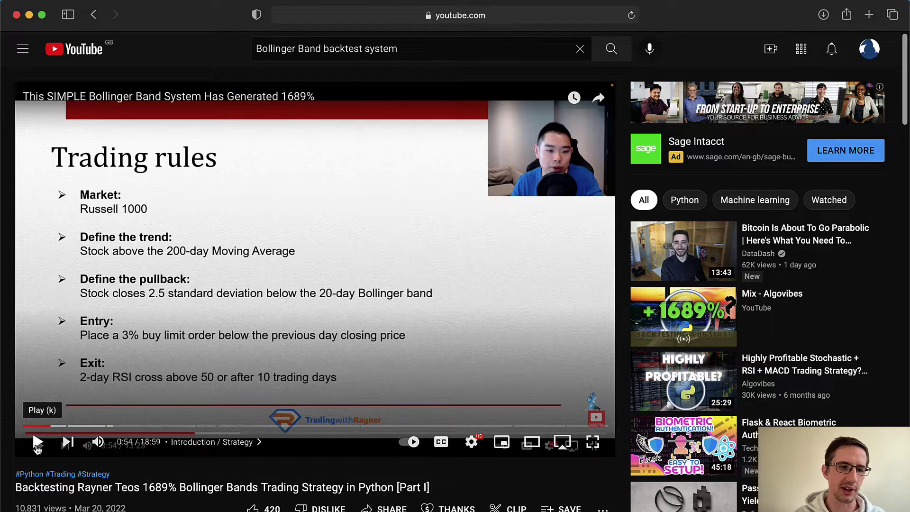
{"action": "left_click", "coordinate": [37, 445]}
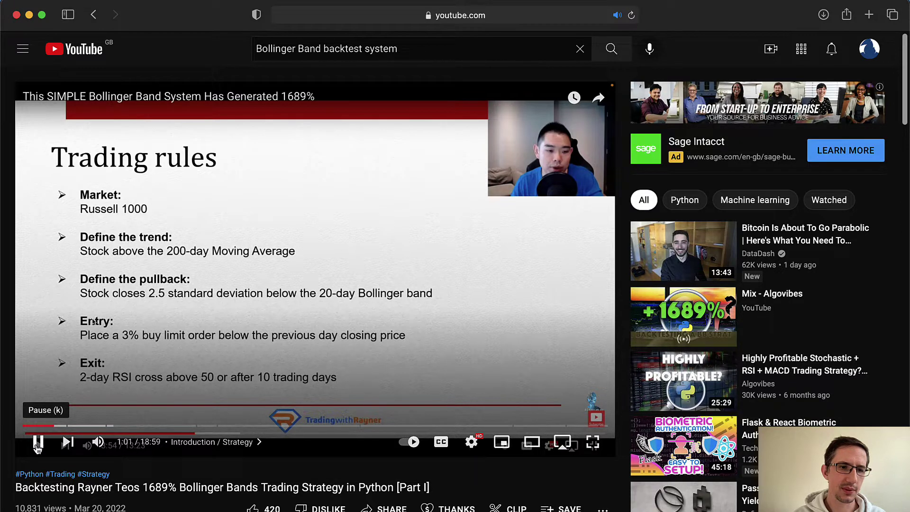
{"action": "left_click", "coordinate": [37, 443]}
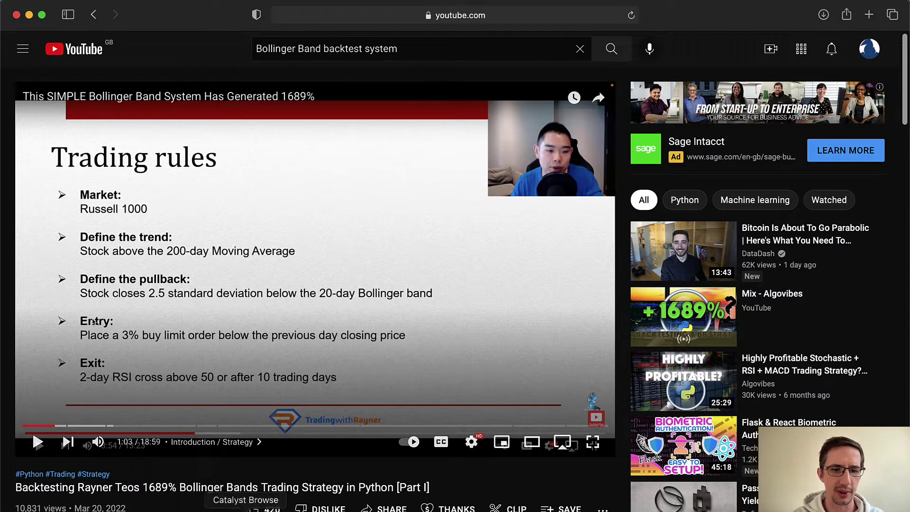
In Data Builder, choose Financial Modelling Prep and add the ^RUT Russell 2000 index ticker.
{"action": "left_click", "coordinate": [114, 508]}
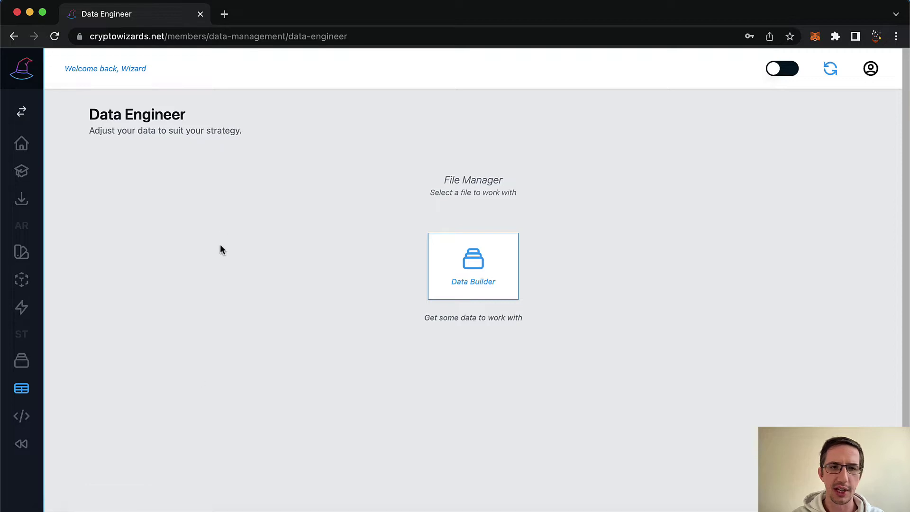
{"action": "left_click", "coordinate": [486, 255]}
{"action": "left_click", "coordinate": [241, 250]}
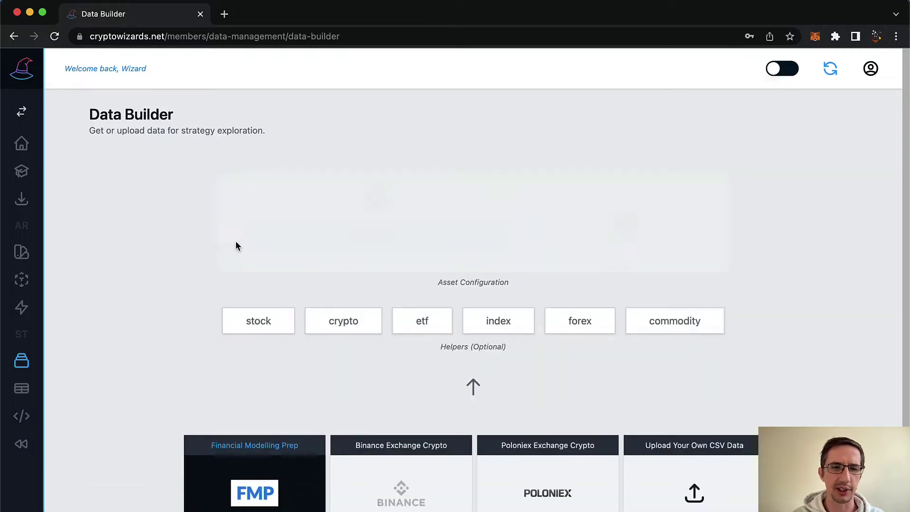
{"action": "left_click", "coordinate": [385, 234]}
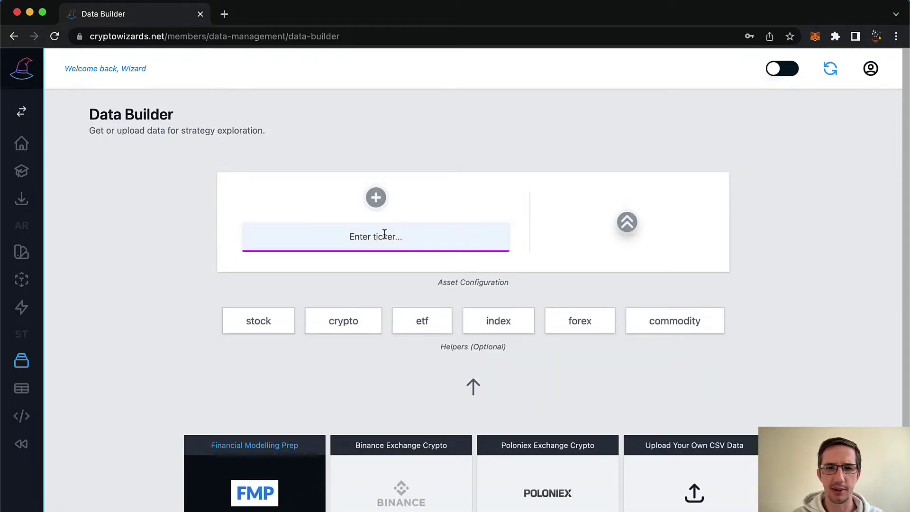
{"action": "left_click", "coordinate": [491, 321]}
{"action": "type", "text": "RU"}
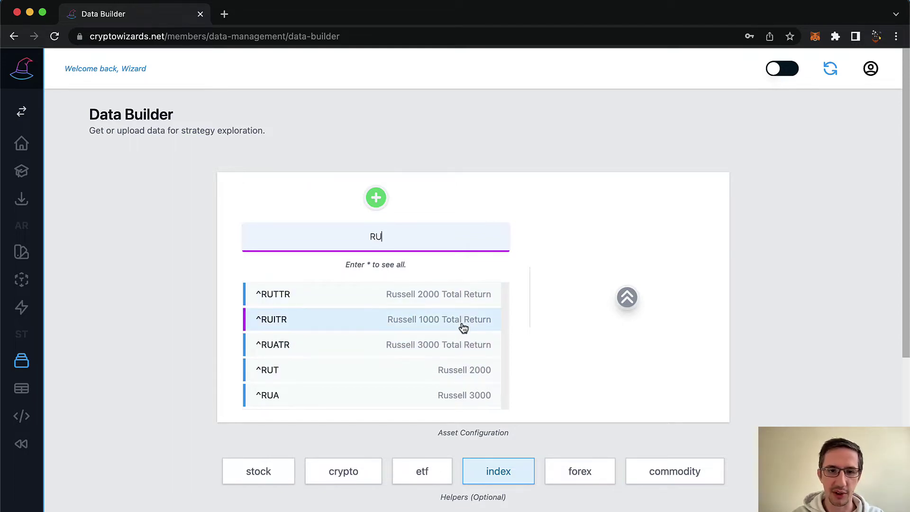
{"action": "left_click", "coordinate": [461, 372]}
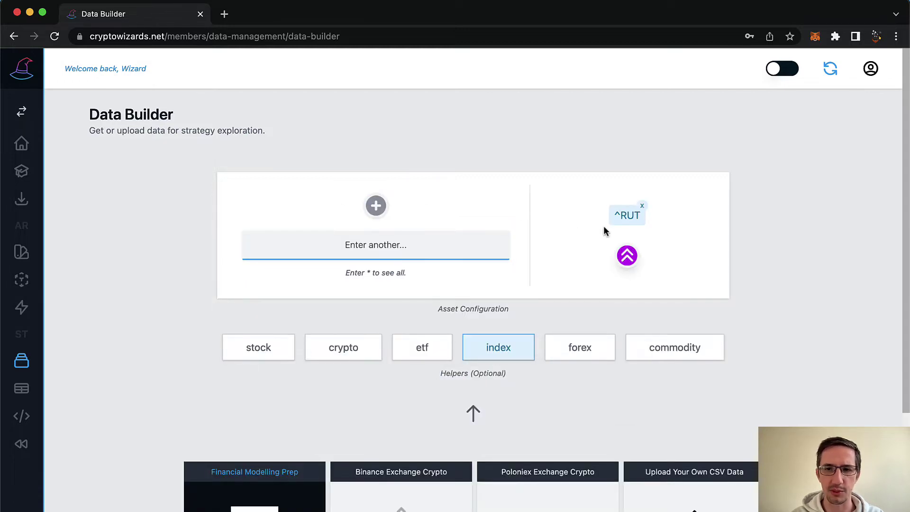
Download MAX-period daily data, save it as RUSSELL, and open it in Data Engineer.
{"action": "left_click", "coordinate": [627, 255]}
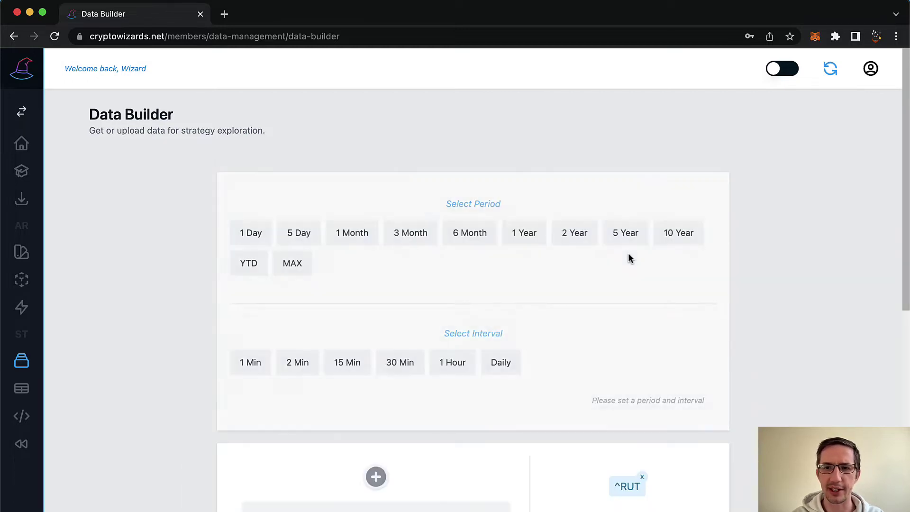
{"action": "left_click", "coordinate": [294, 265]}
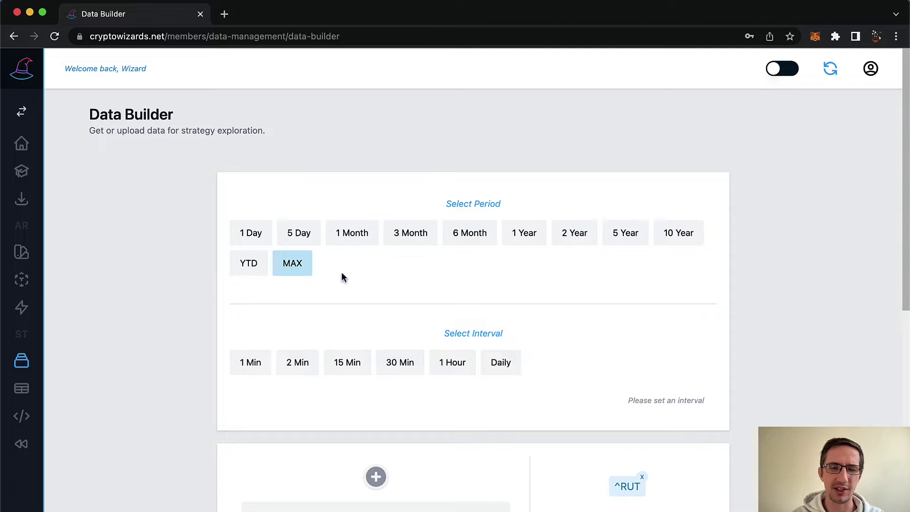
{"action": "left_click", "coordinate": [505, 370]}
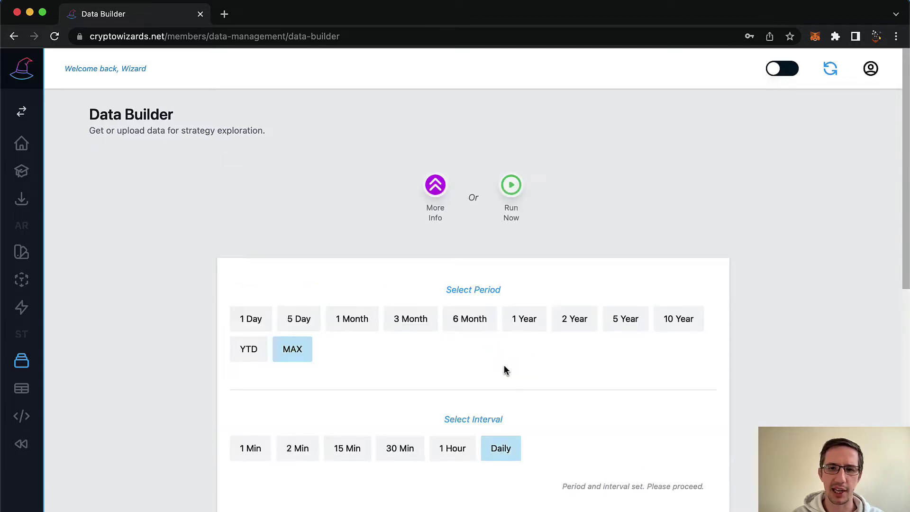
{"action": "left_click", "coordinate": [506, 207]}
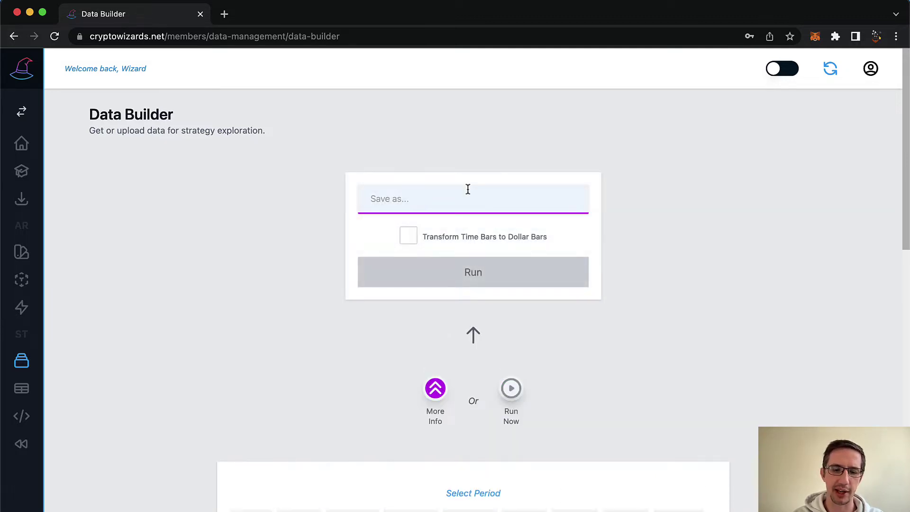
{"action": "type", "text": "RUSSELL"}
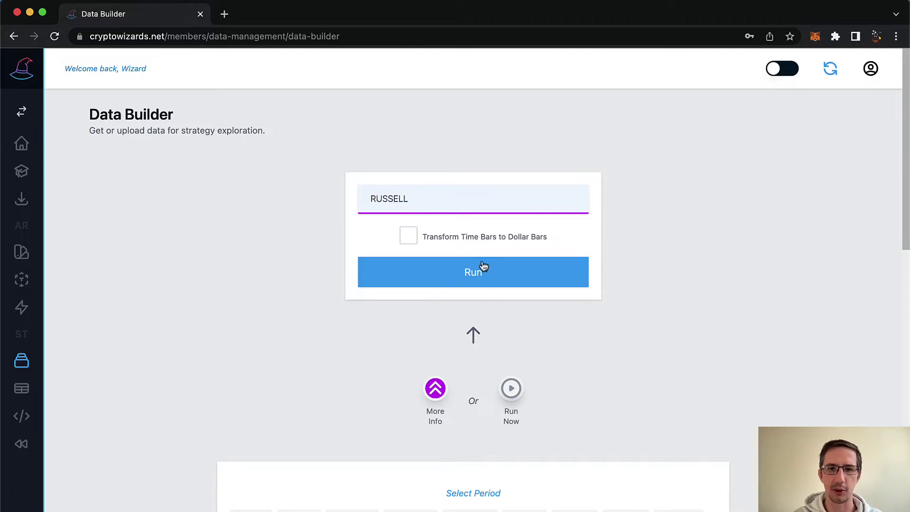
{"action": "left_click", "coordinate": [483, 267]}
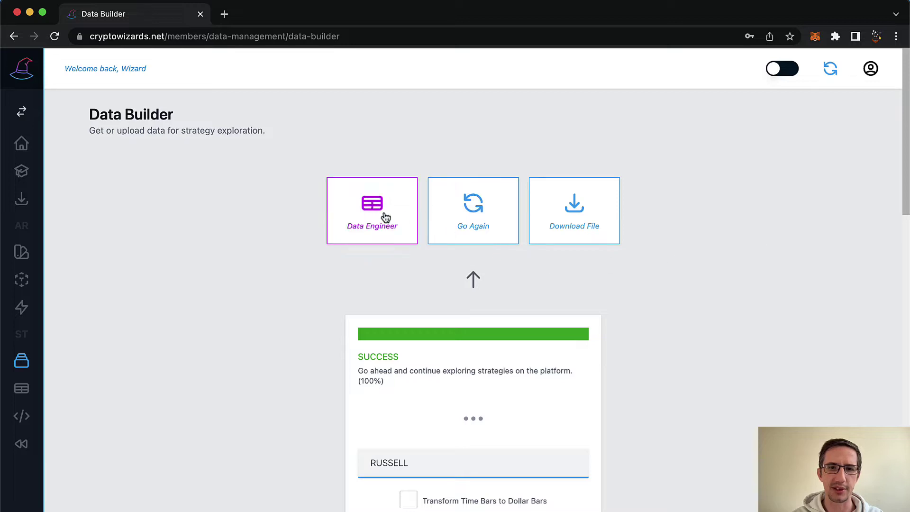
{"action": "left_click", "coordinate": [383, 216]}
Open RUSSELL and scroll its table, daily bars 2001-12-18 to 2022-03-21.
{"action": "left_click", "coordinate": [449, 256]}
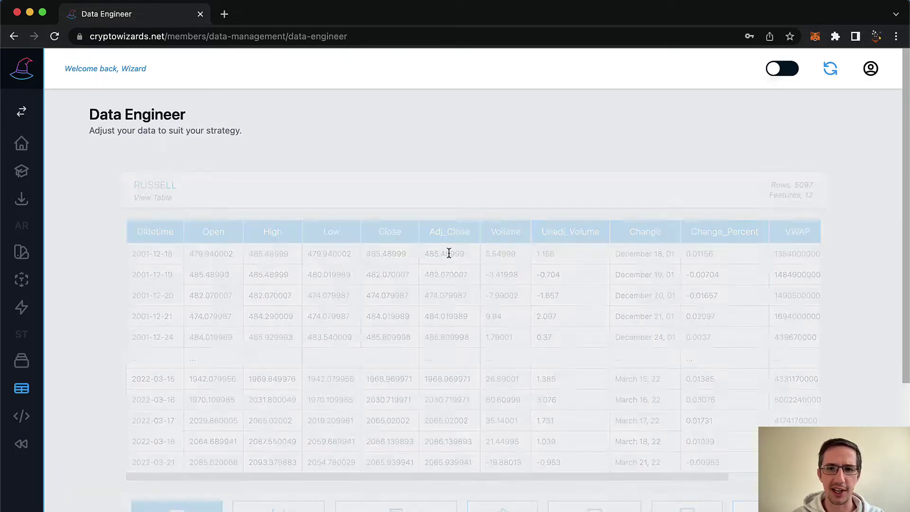
{"action": "scroll", "coordinate": [433, 254], "scroll_direction": "down", "scroll_amount": 2}
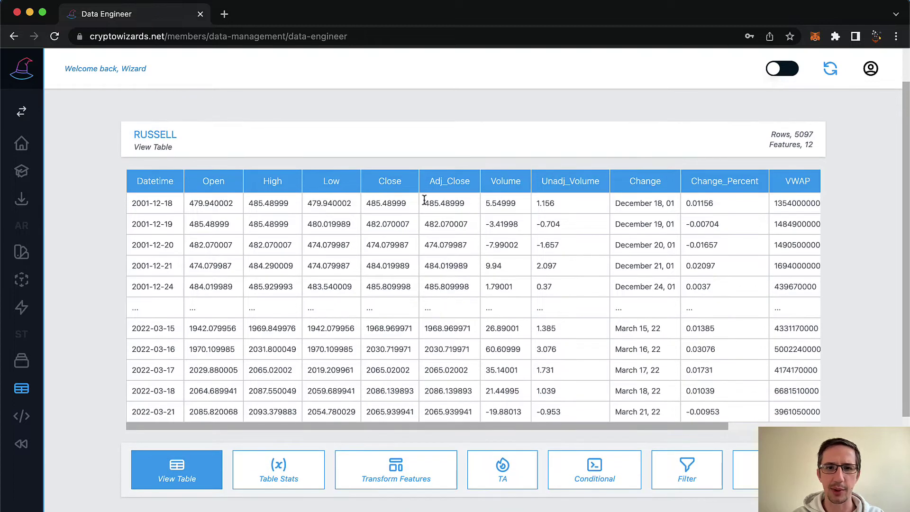
{"action": "scroll", "coordinate": [618, 202], "scroll_direction": "right", "scroll_amount": 3}
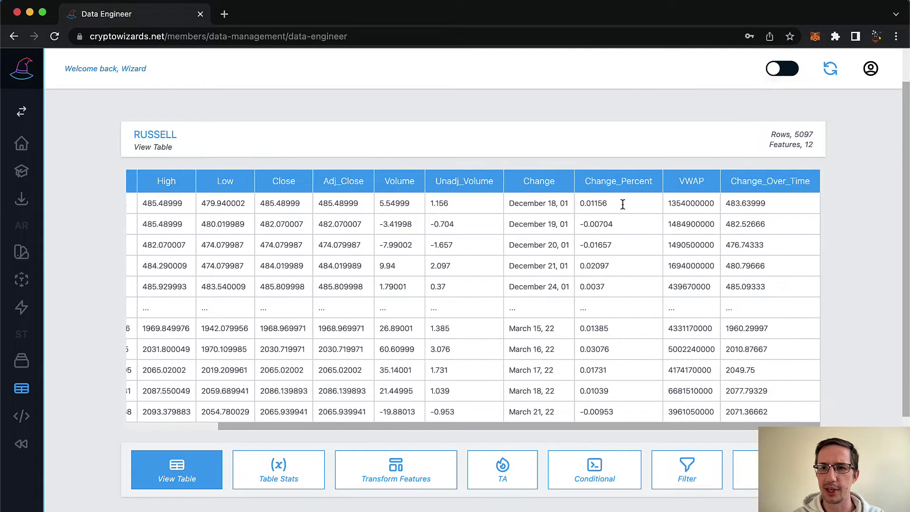
{"action": "scroll", "coordinate": [453, 280], "scroll_direction": "left", "scroll_amount": 3}
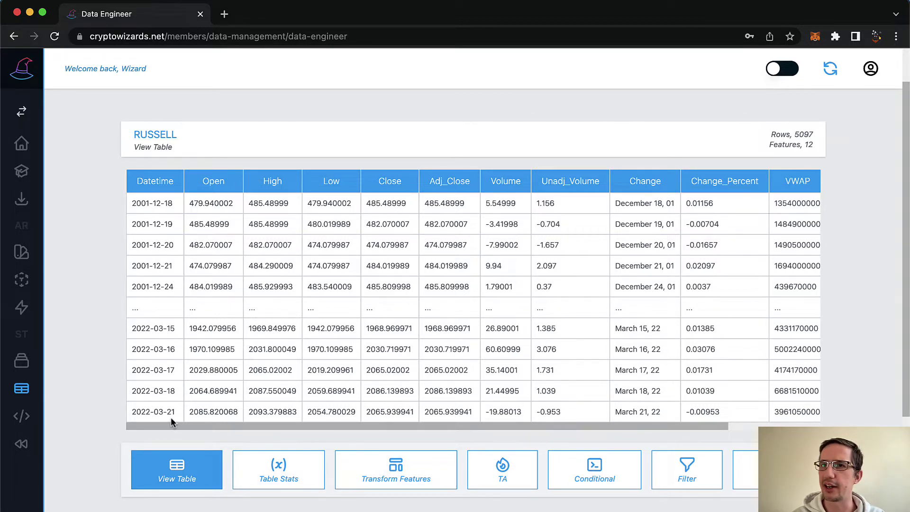
{"action": "left_click_drag", "start_coordinate": [170, 417], "coordinate": [172, 415]}
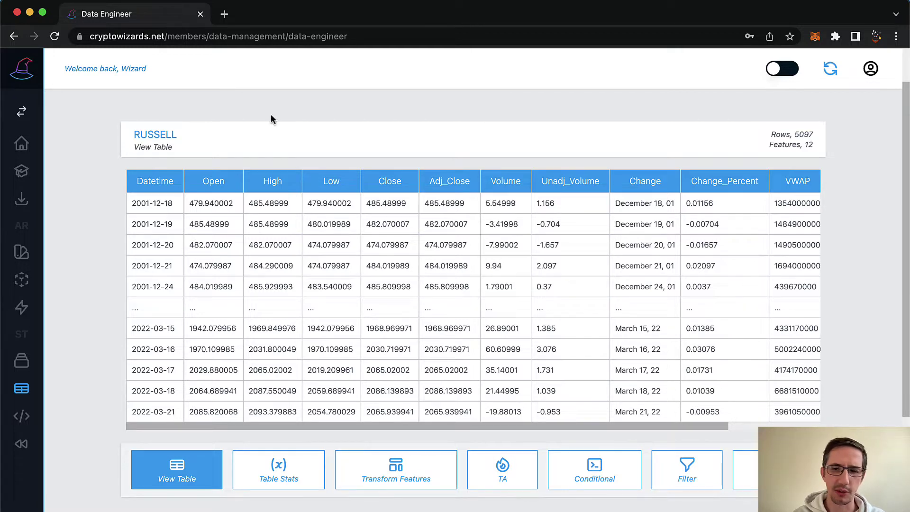
Under Transform Features, delete Change_Over_Time, VWAP, Change_Percent, Change, Unadj_Volume, Volume and Adj_Close.
{"action": "left_click", "coordinate": [387, 476]}
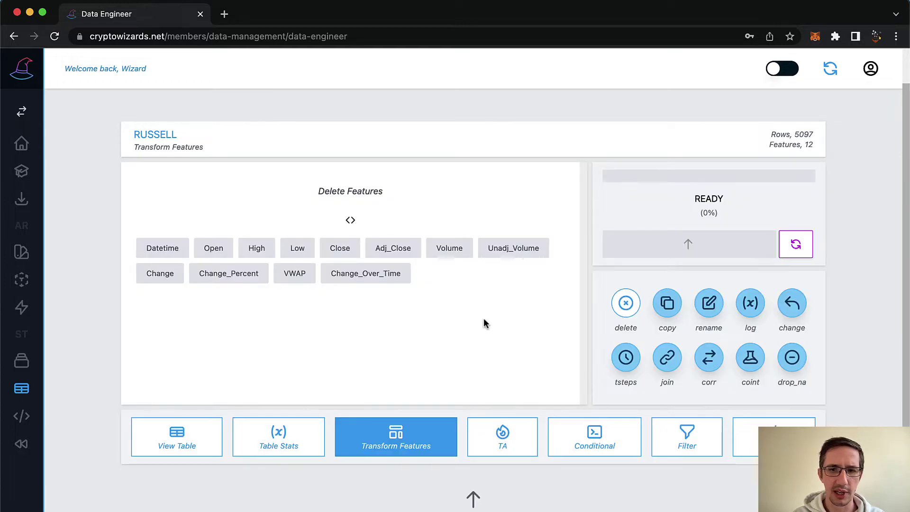
{"action": "left_click", "coordinate": [362, 279]}
{"action": "left_click", "coordinate": [284, 278]}
{"action": "left_click", "coordinate": [236, 278]}
{"action": "left_click", "coordinate": [176, 280]}
{"action": "left_click", "coordinate": [488, 250]}
{"action": "left_click", "coordinate": [451, 250]}
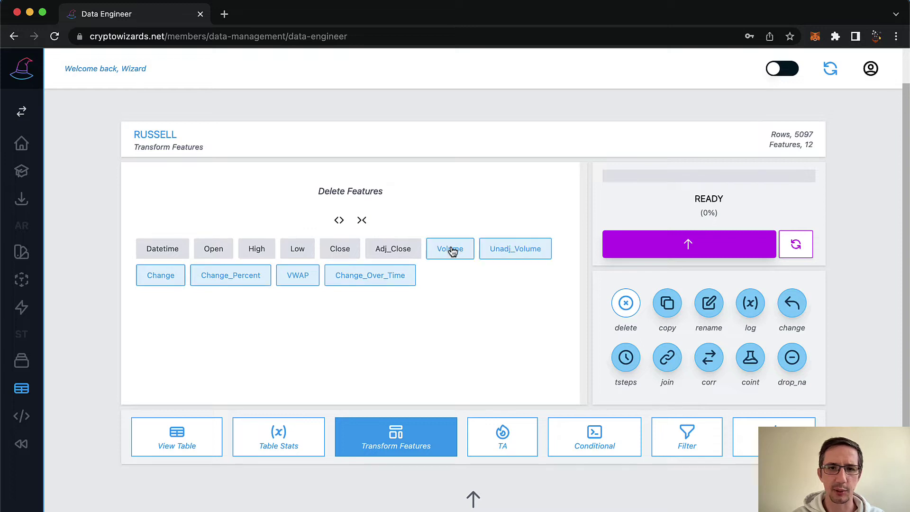
{"action": "left_click", "coordinate": [401, 252]}
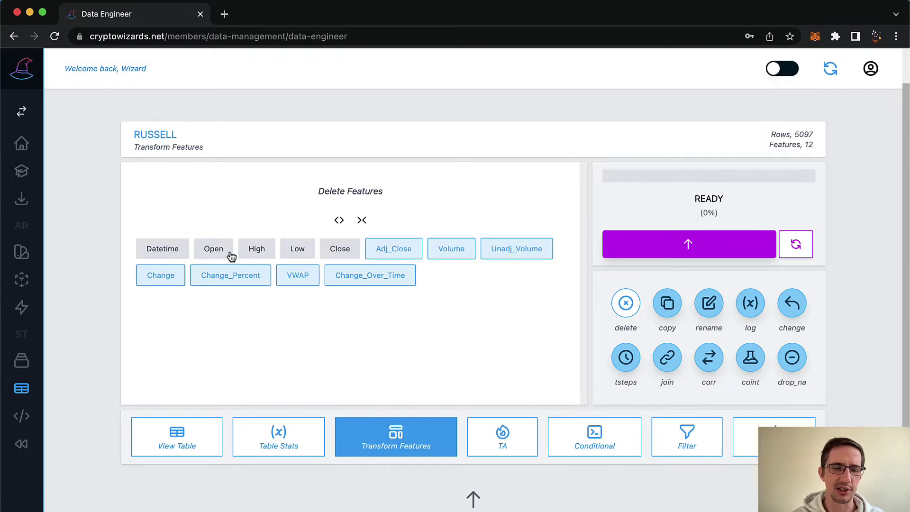
{"action": "left_click", "coordinate": [662, 252]}
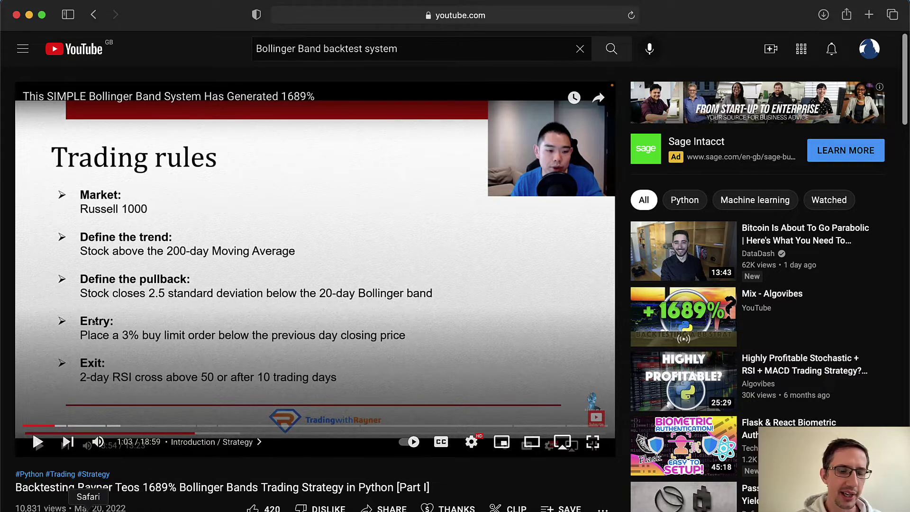
Apply BBANDS with window 20 and Std Dev 2 on Close, then clear the staged entry.
{"action": "left_click", "coordinate": [114, 507]}
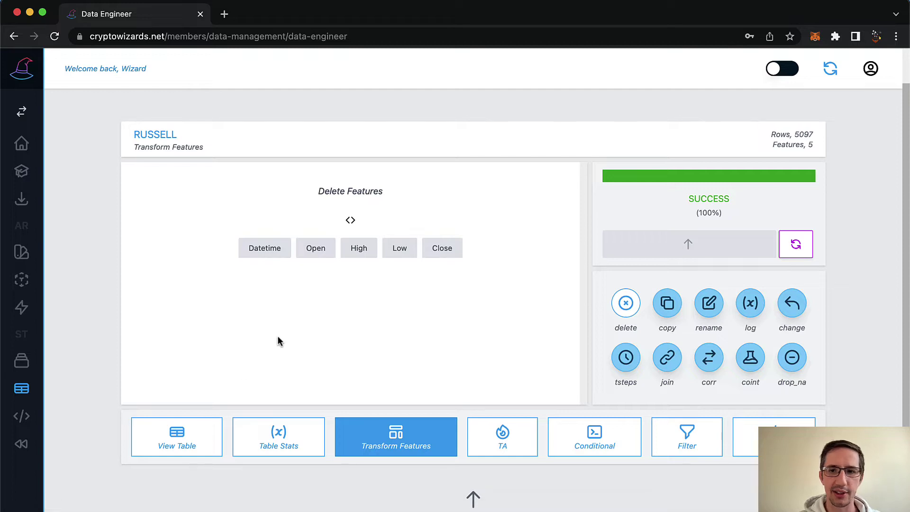
{"action": "left_click", "coordinate": [512, 439]}
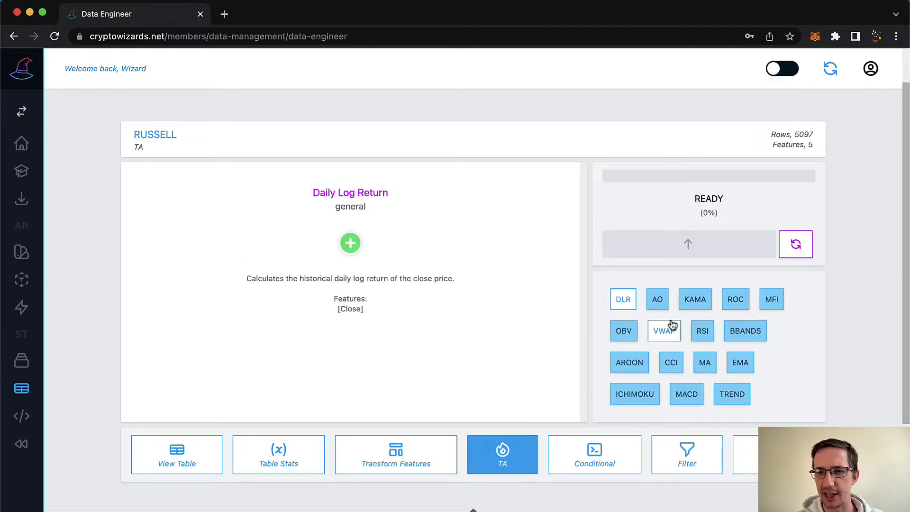
{"action": "left_click", "coordinate": [744, 334]}
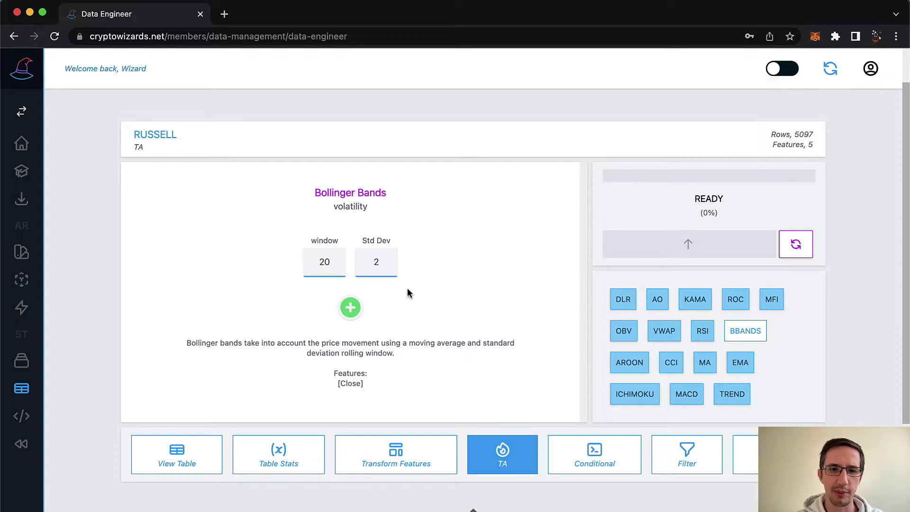
{"action": "left_click", "coordinate": [393, 272]}
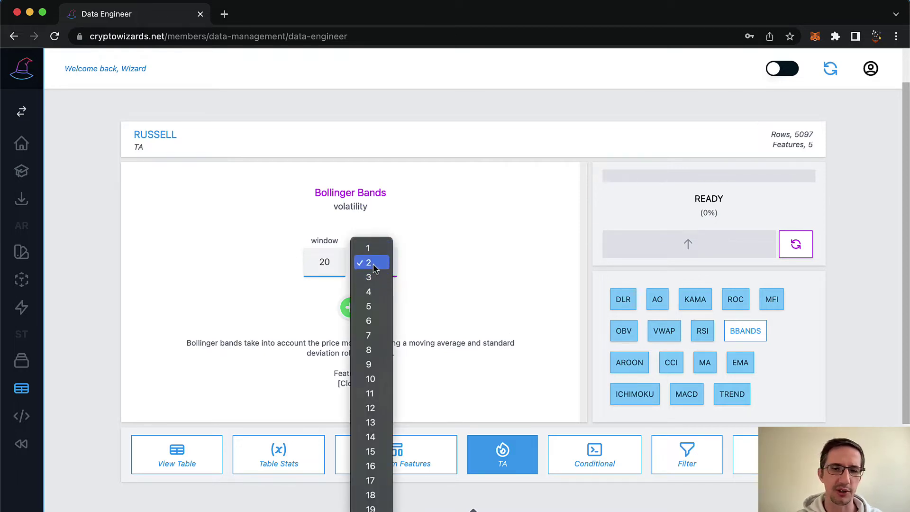
{"action": "left_click", "coordinate": [373, 269]}
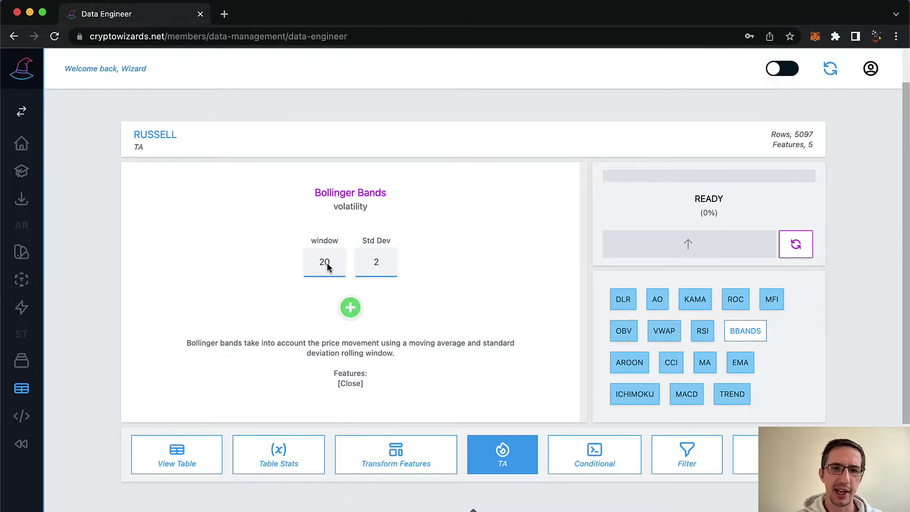
{"action": "key", "text": "super+Tab"}
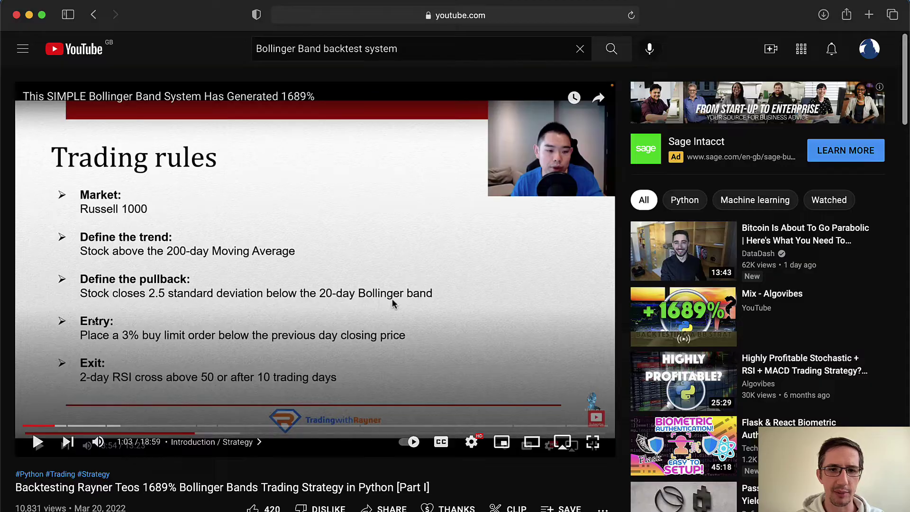
{"action": "key", "text": "super+Tab"}
{"action": "left_click", "coordinate": [350, 307]}
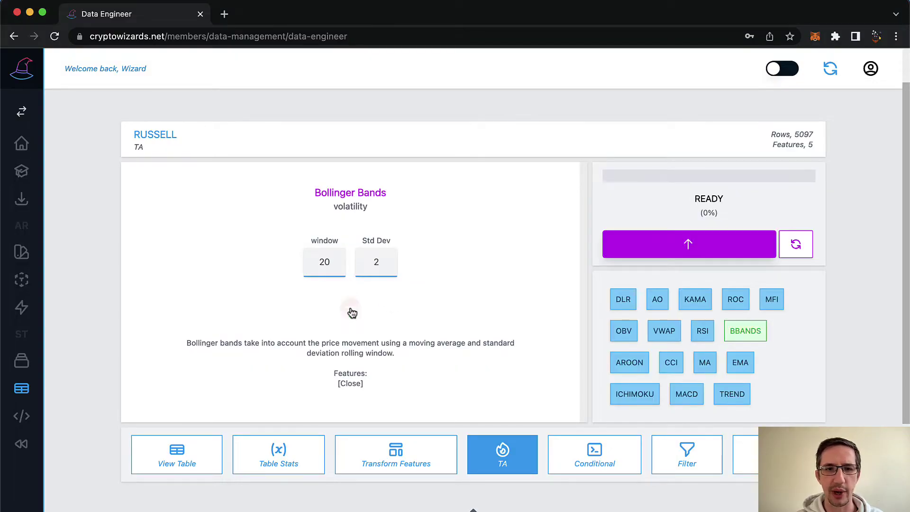
{"action": "left_click", "coordinate": [716, 243]}
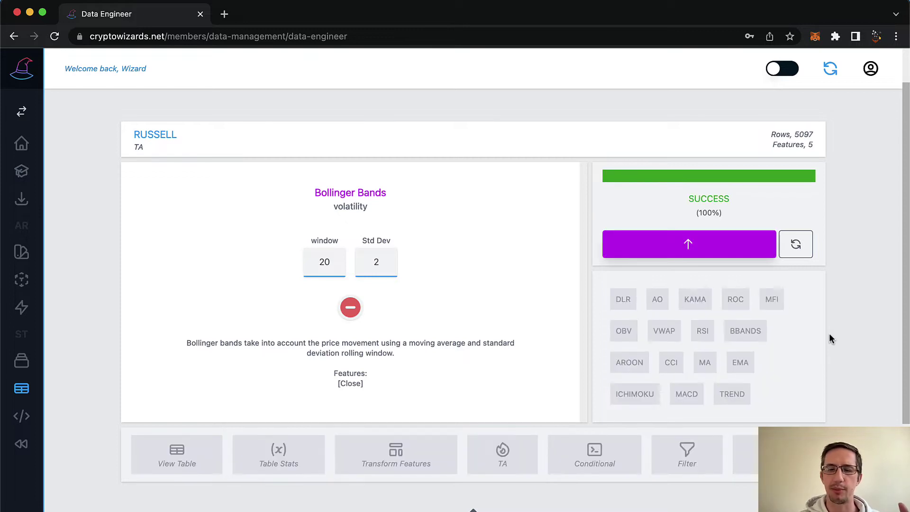
{"action": "left_click", "coordinate": [349, 309]}
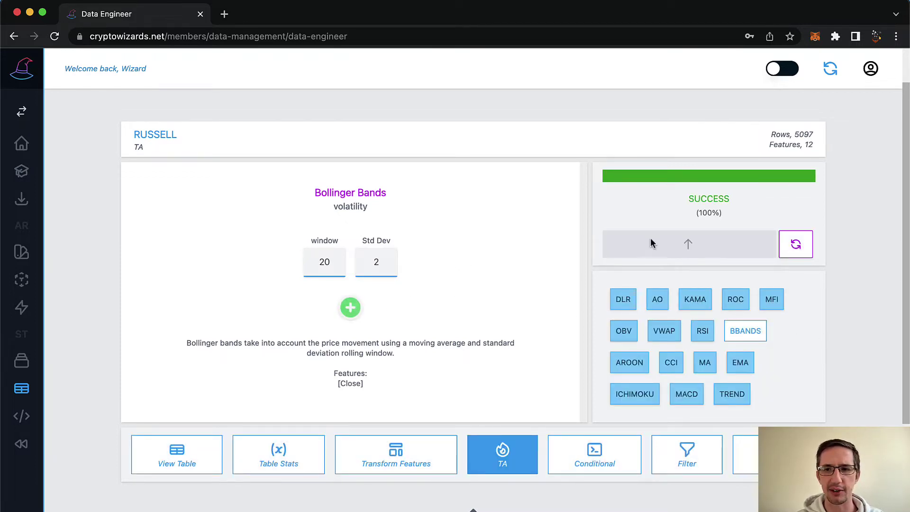
Apply a 2-window RSI on Close to RUSSELL, then clear the staged RSI entry.
{"action": "key", "text": "super+Tab"}
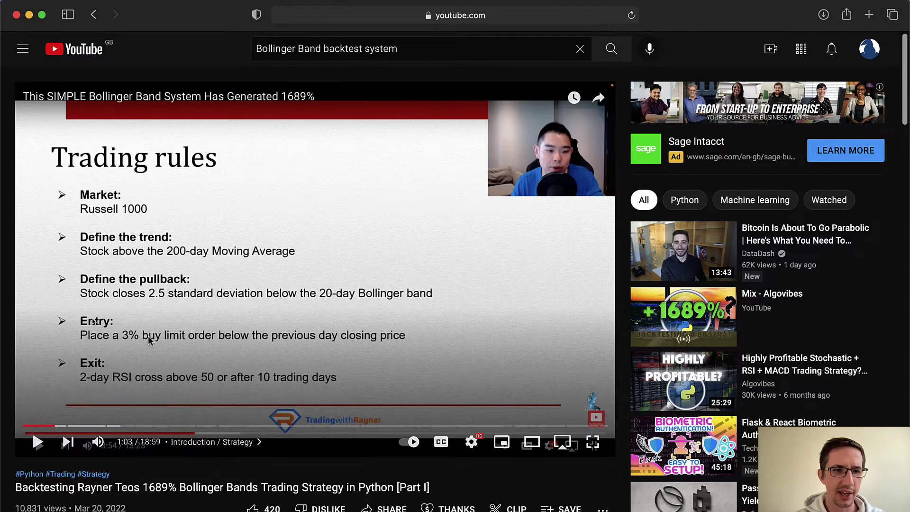
{"action": "key", "text": "super+Tab"}
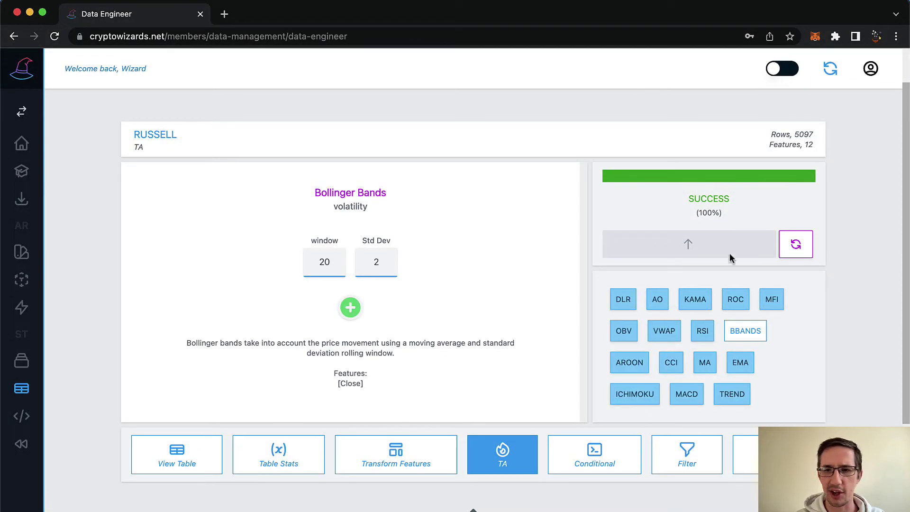
{"action": "left_click", "coordinate": [704, 334]}
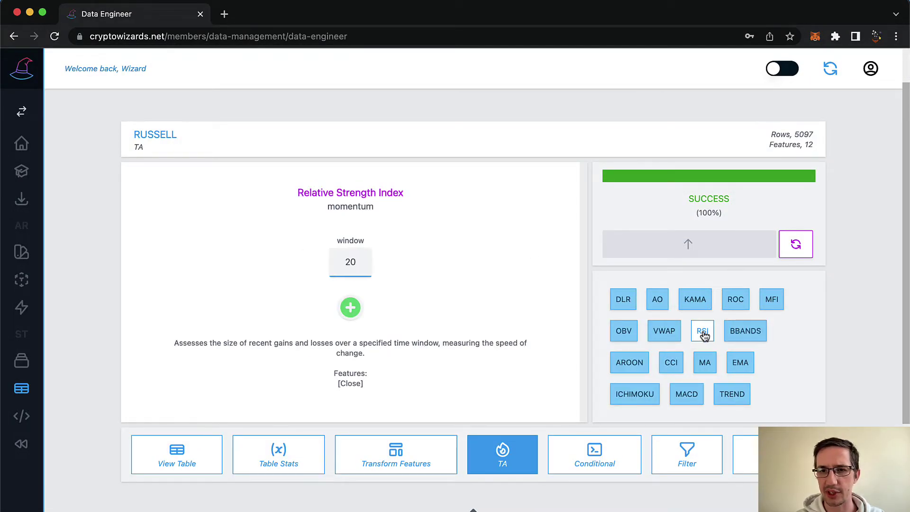
{"action": "left_click", "coordinate": [360, 269]}
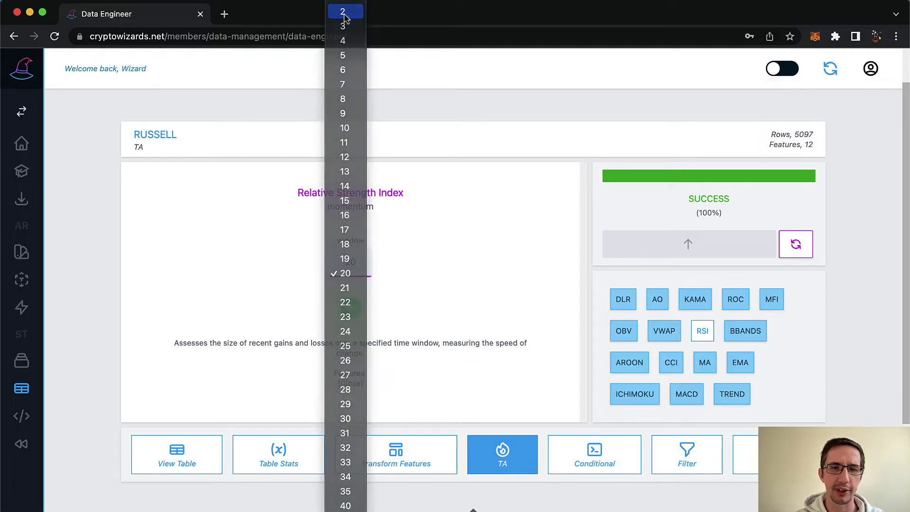
{"action": "left_click", "coordinate": [344, 16]}
{"action": "key", "text": "super+Tab"}
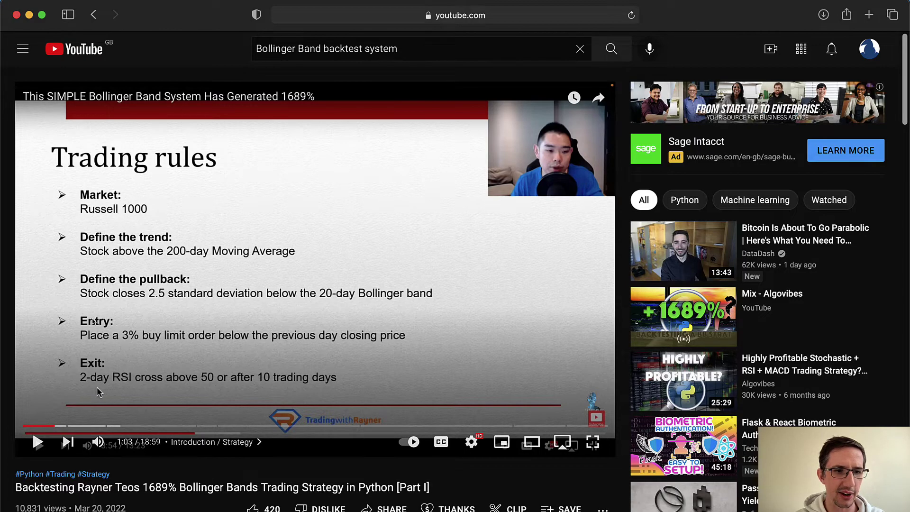
{"action": "key", "text": "super+Tab"}
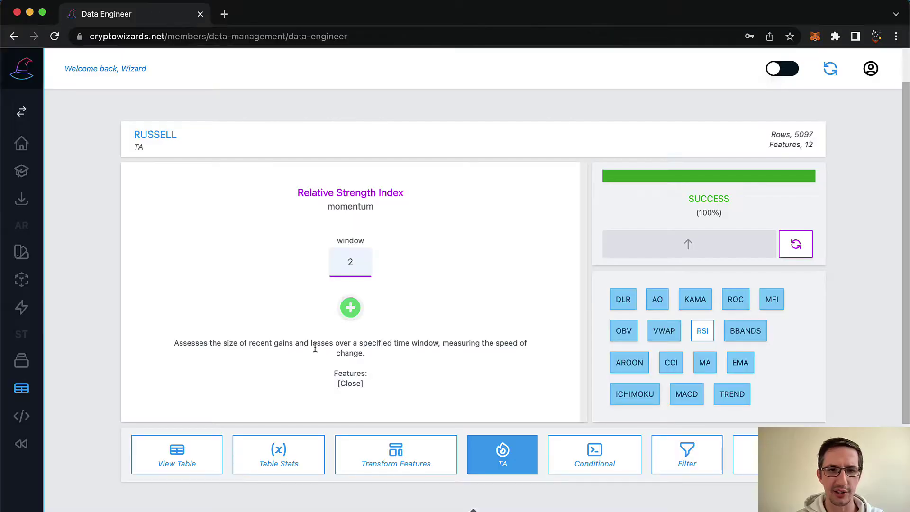
{"action": "left_click", "coordinate": [351, 308]}
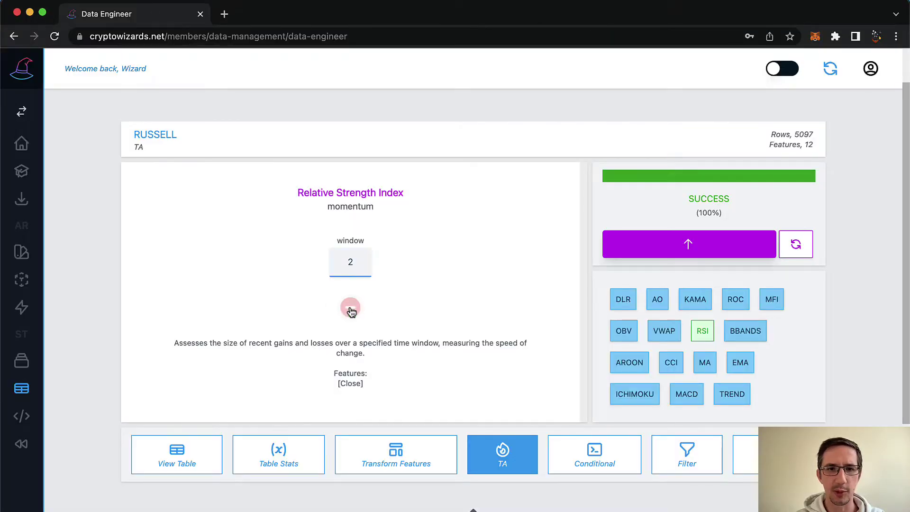
{"action": "left_click", "coordinate": [699, 250]}
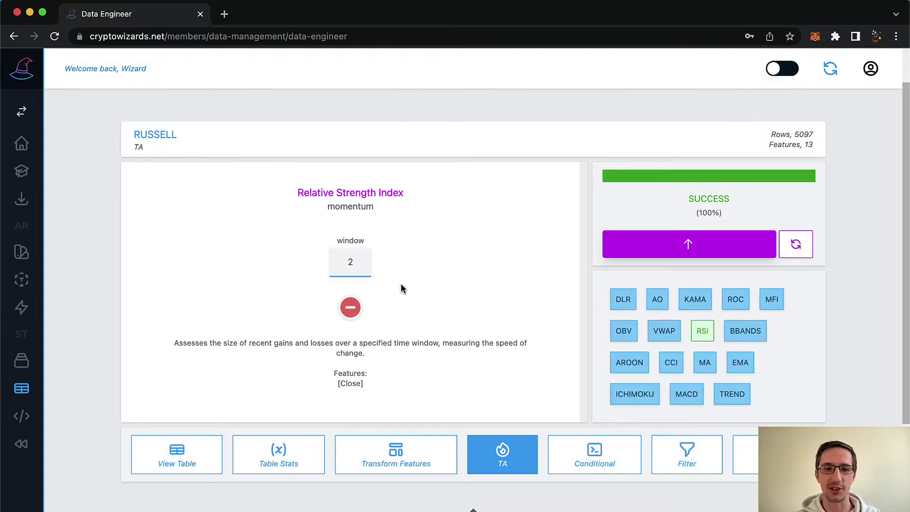
{"action": "left_click", "coordinate": [351, 311]}
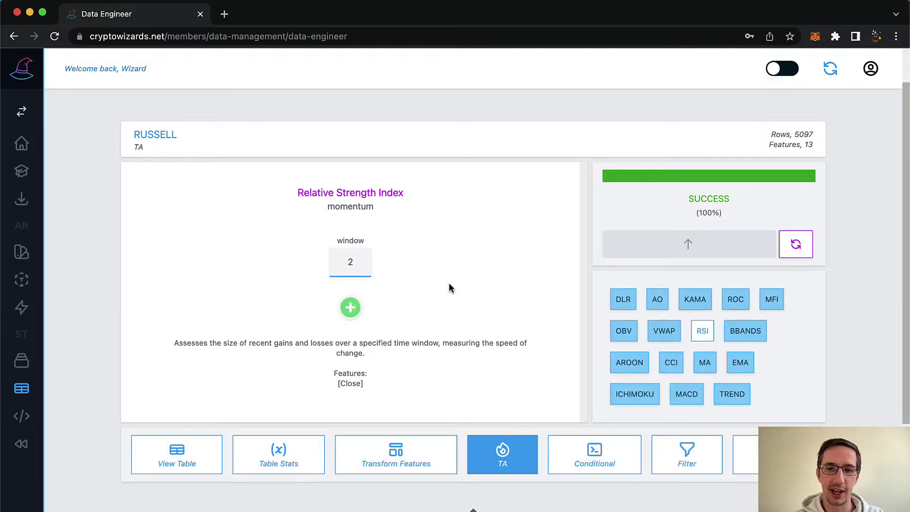
{"action": "left_click", "coordinate": [704, 362]}
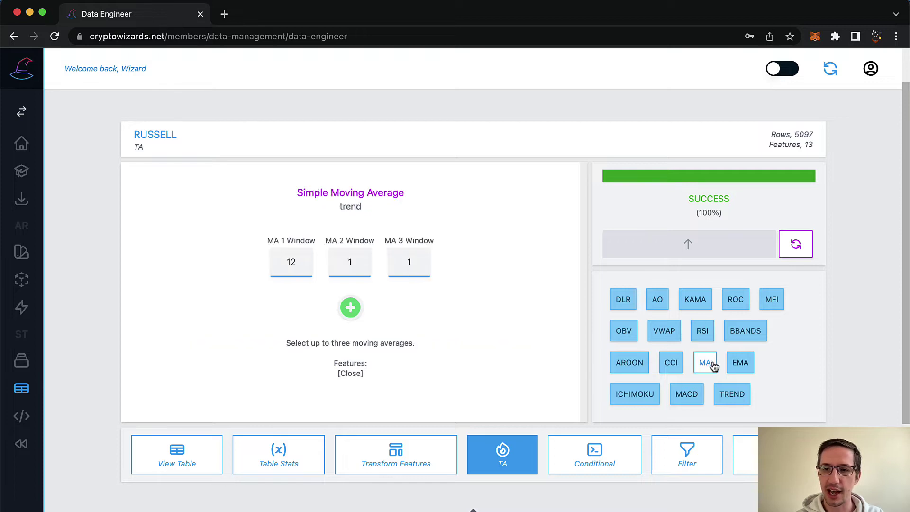
Set MA 1 Window to 200 and apply the simple moving average on Close.
{"action": "left_click", "coordinate": [312, 270]}
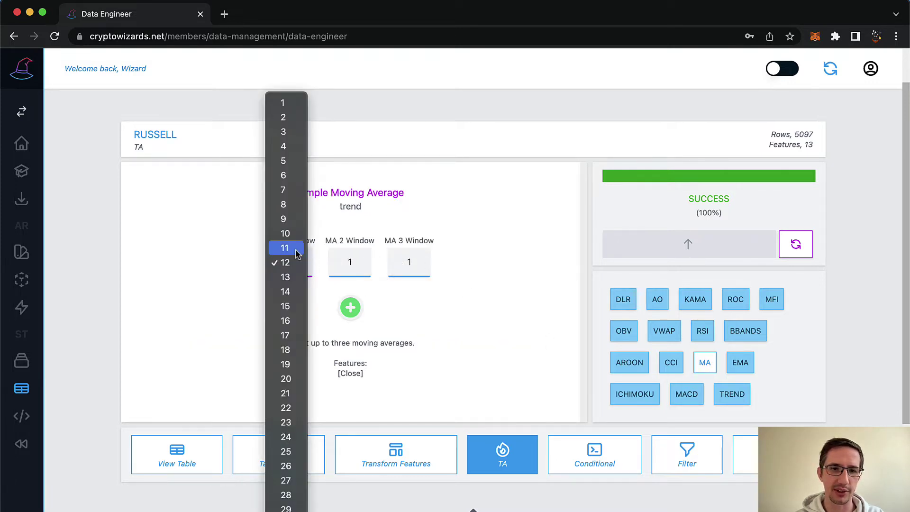
{"action": "scroll", "coordinate": [294, 331], "scroll_direction": "down", "scroll_amount": 10}
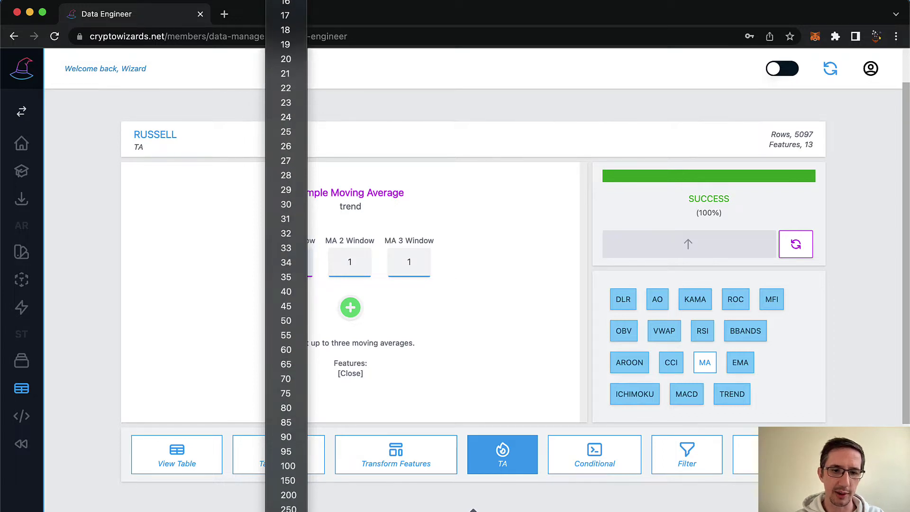
{"action": "left_click", "coordinate": [289, 493]}
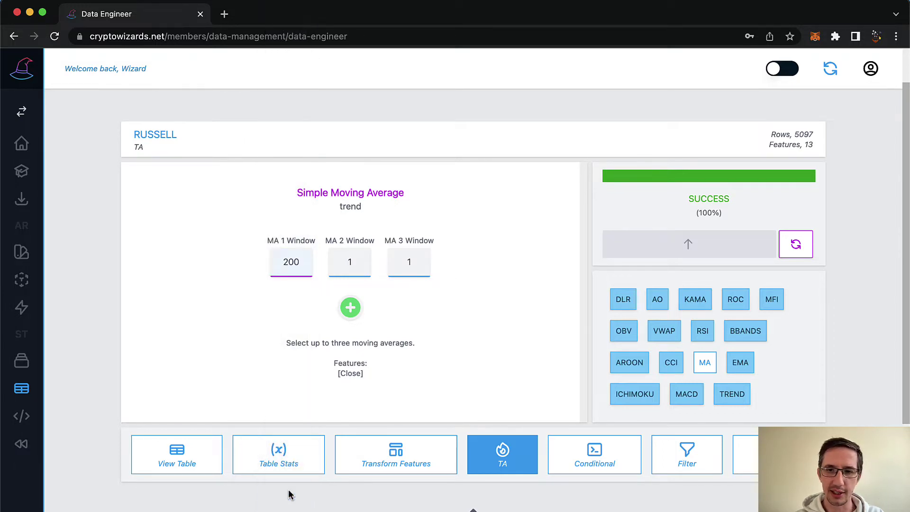
{"action": "left_click", "coordinate": [349, 309]}
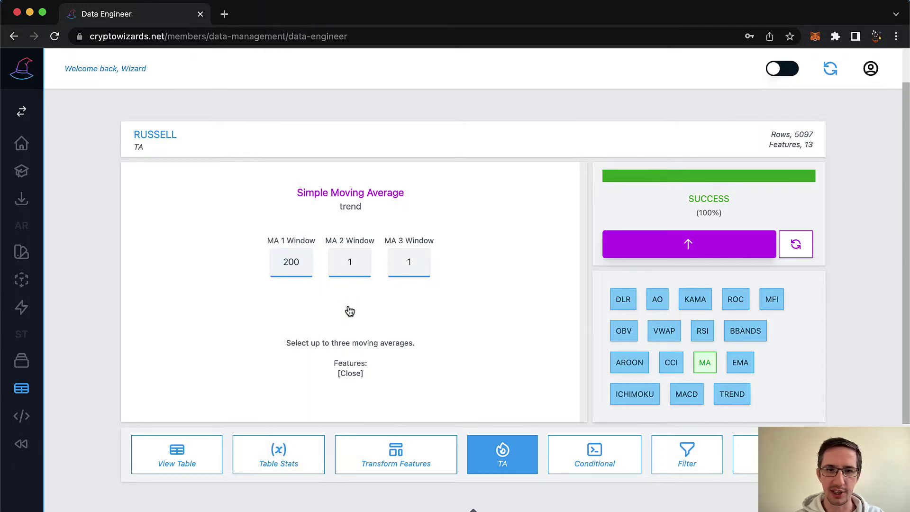
{"action": "left_click", "coordinate": [688, 244]}
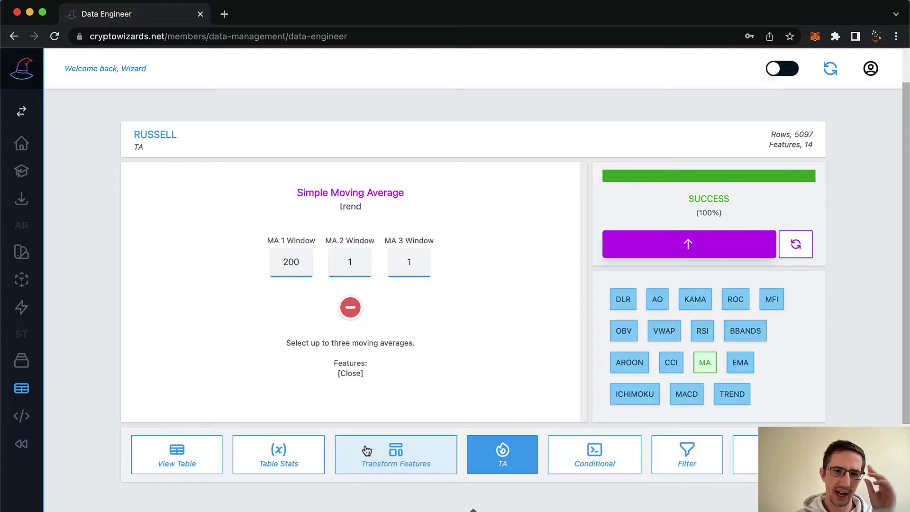
Scroll the RUSSELL table to check the HBAND, LBAND, RSI and MA_200 columns.
{"action": "left_click", "coordinate": [188, 465]}
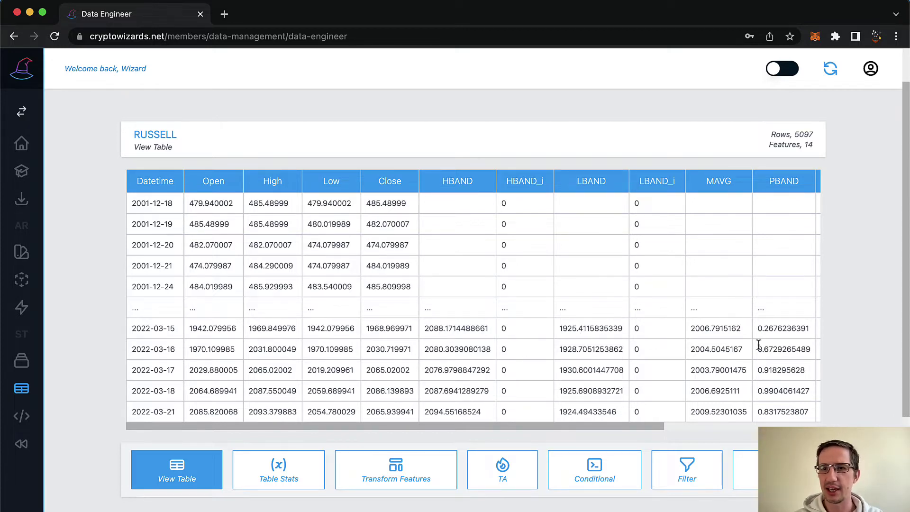
{"action": "scroll", "coordinate": [780, 328], "scroll_direction": "right", "scroll_amount": 5}
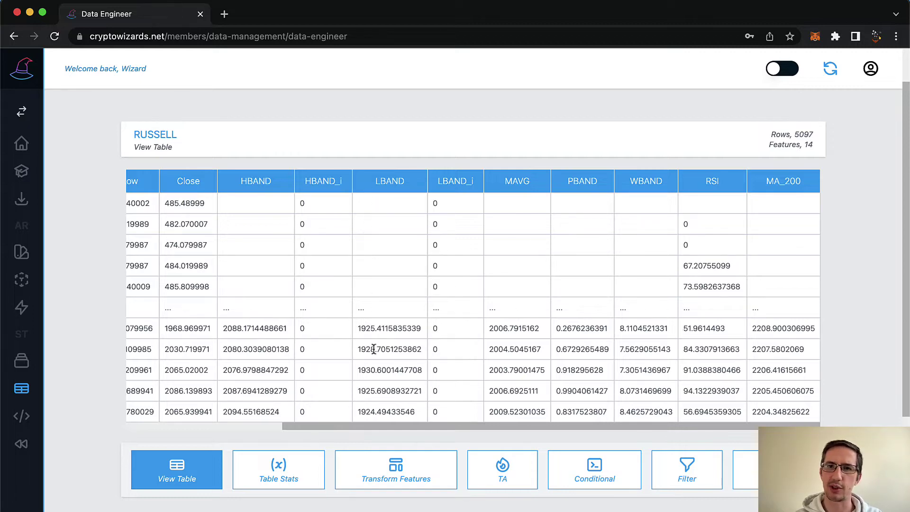
{"action": "scroll", "coordinate": [375, 244], "scroll_direction": "left", "scroll_amount": 5}
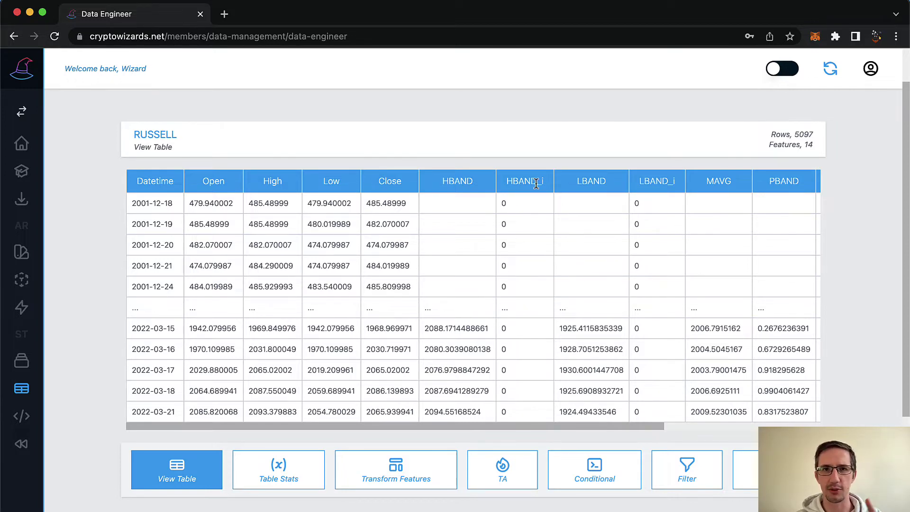
{"action": "scroll", "coordinate": [526, 234], "scroll_direction": "down", "scroll_amount": 5}
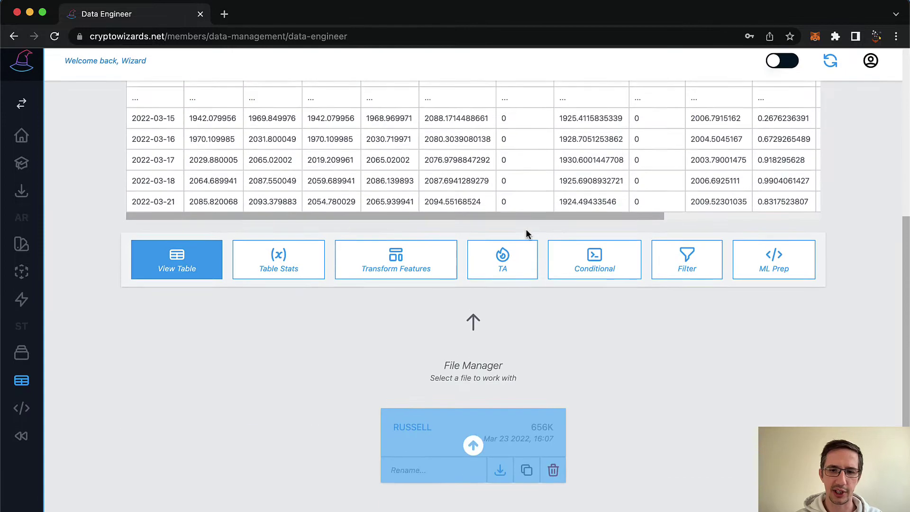
{"action": "scroll", "coordinate": [680, 376], "scroll_direction": "up", "scroll_amount": 5}
{"action": "scroll", "coordinate": [606, 393], "scroll_direction": "down", "scroll_amount": 3}
Apply drop_na in Transform Features to remove rows with missing values.
{"action": "scroll", "coordinate": [602, 396], "scroll_direction": "up", "scroll_amount": 1}
{"action": "left_click", "coordinate": [417, 449]}
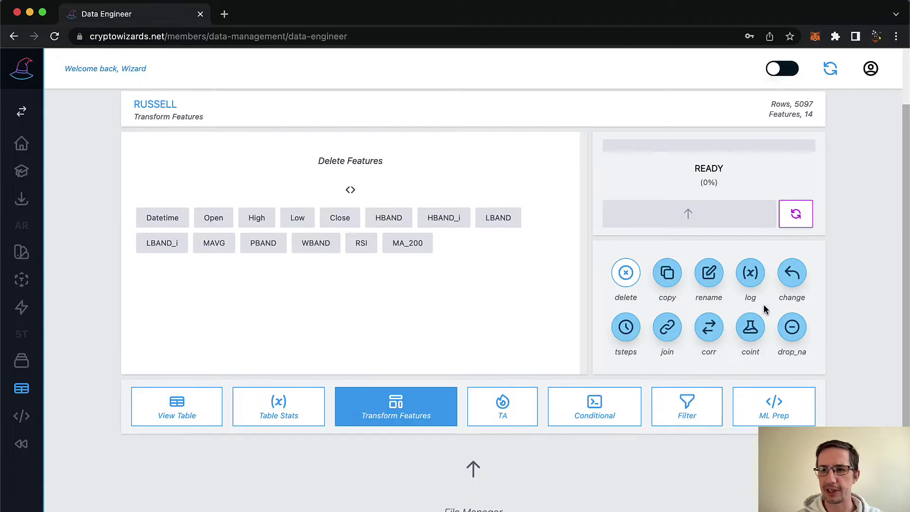
{"action": "left_click", "coordinate": [791, 327]}
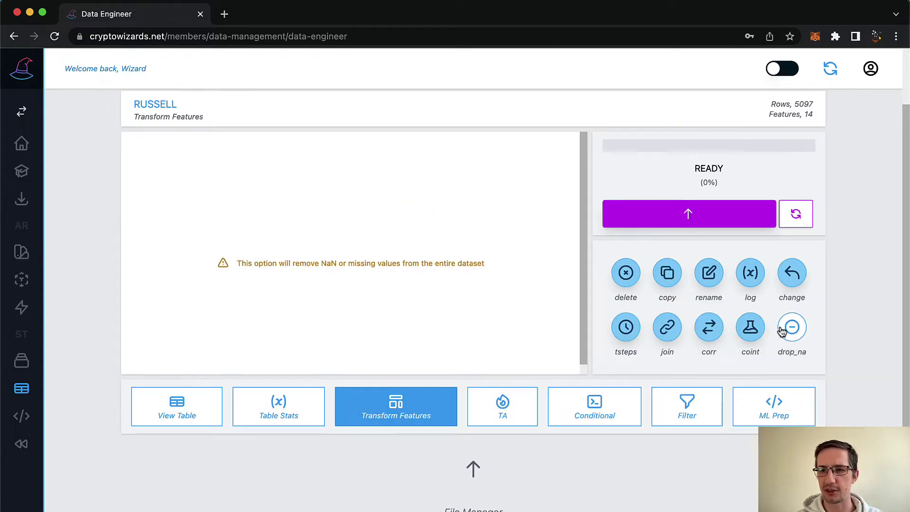
{"action": "left_click", "coordinate": [686, 217]}
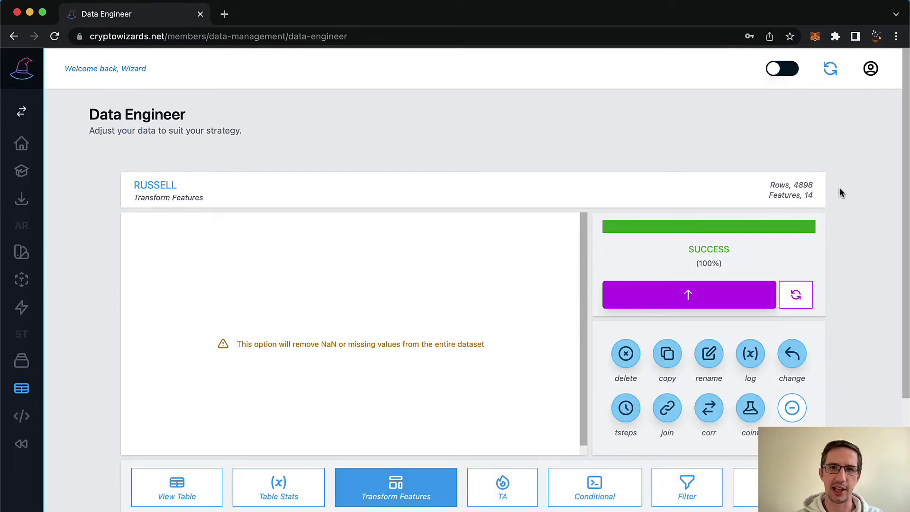
Check the cleaned table: 4898 rows from 2002-10-03 to 2022-03-21.
{"action": "left_click", "coordinate": [185, 494]}
{"action": "scroll", "coordinate": [633, 327], "scroll_direction": "right", "scroll_amount": 5}
{"action": "scroll", "coordinate": [627, 327], "scroll_direction": "left", "scroll_amount": 5}
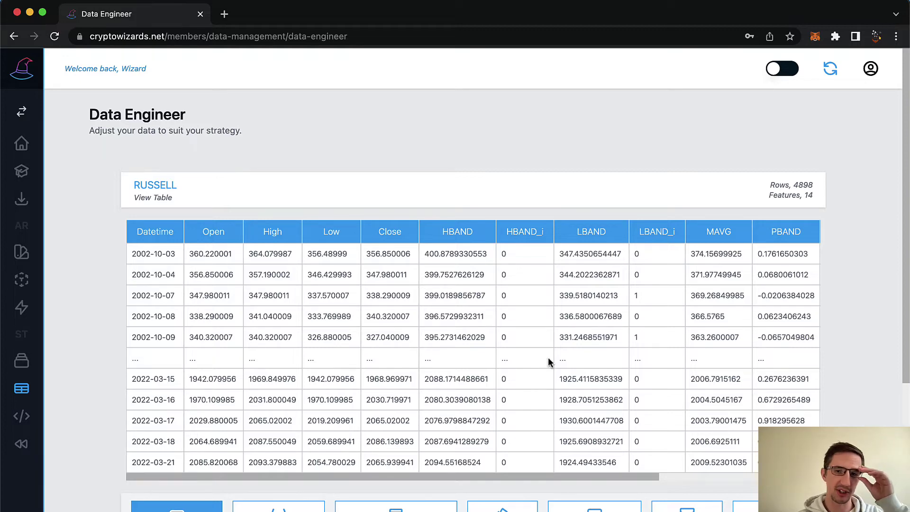
{"action": "scroll", "coordinate": [548, 362], "scroll_direction": "right", "scroll_amount": 5}
{"action": "scroll", "coordinate": [548, 361], "scroll_direction": "left", "scroll_amount": 5}
{"action": "scroll", "coordinate": [549, 362], "scroll_direction": "down", "scroll_amount": 3}
{"action": "scroll", "coordinate": [549, 361], "scroll_direction": "up", "scroll_amount": 3}
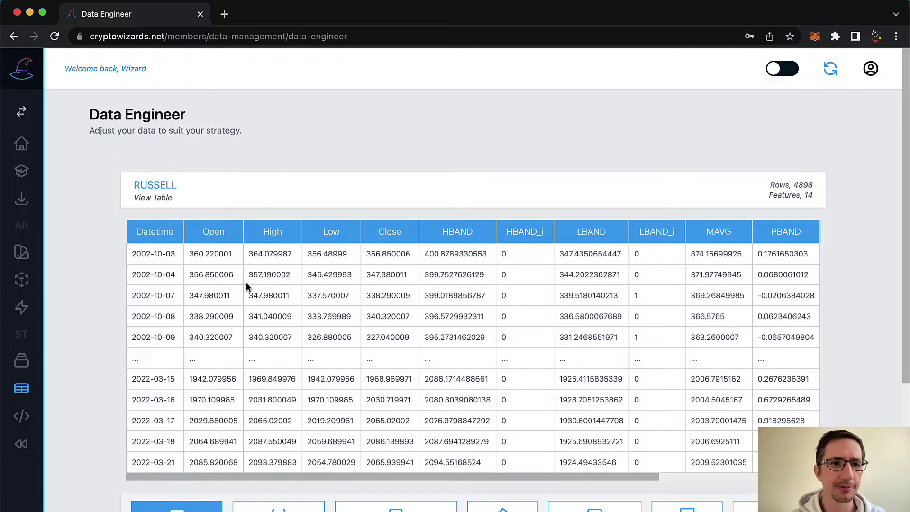
{"action": "scroll", "coordinate": [506, 310], "scroll_direction": "down", "scroll_amount": 1}
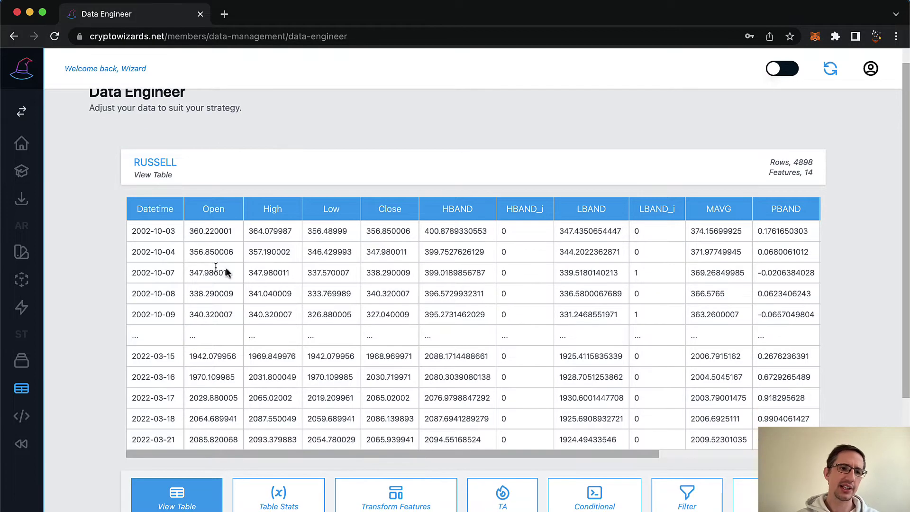
On the Backtrader page, select RUSSELL.csv as the working file, glancing back at the trading rules video.
{"action": "left_click", "coordinate": [20, 444]}
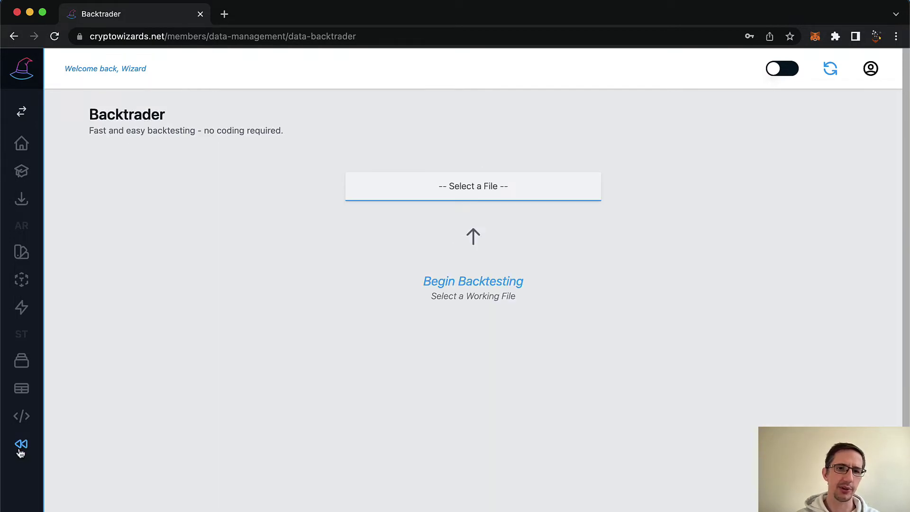
{"action": "left_click", "coordinate": [425, 182]}
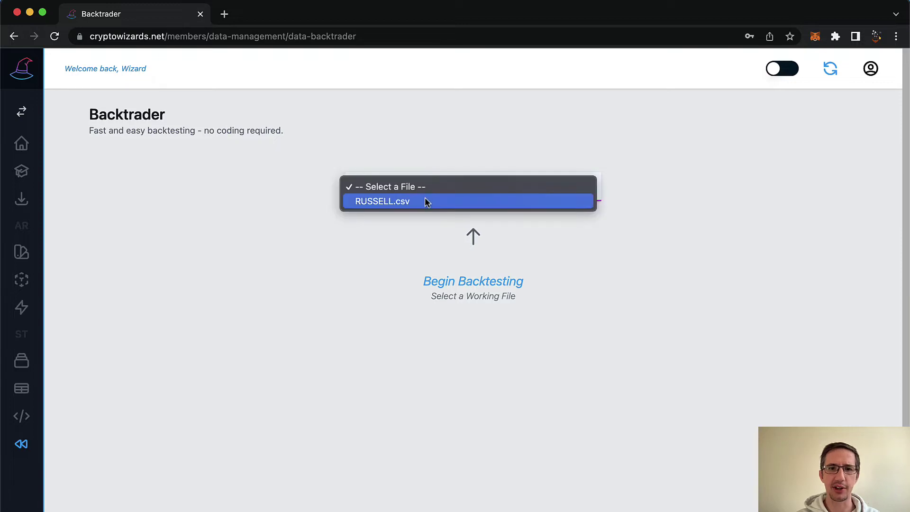
{"action": "left_click", "coordinate": [381, 203]}
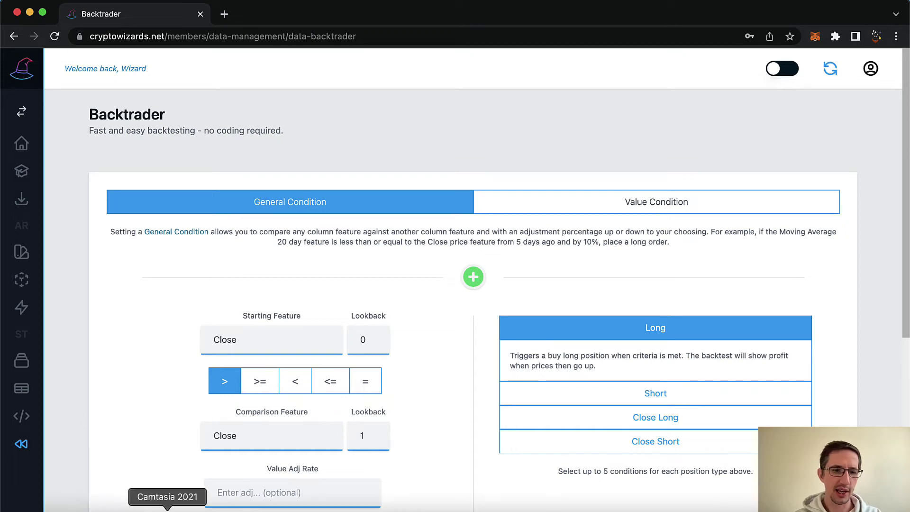
{"action": "left_click", "coordinate": [82, 508]}
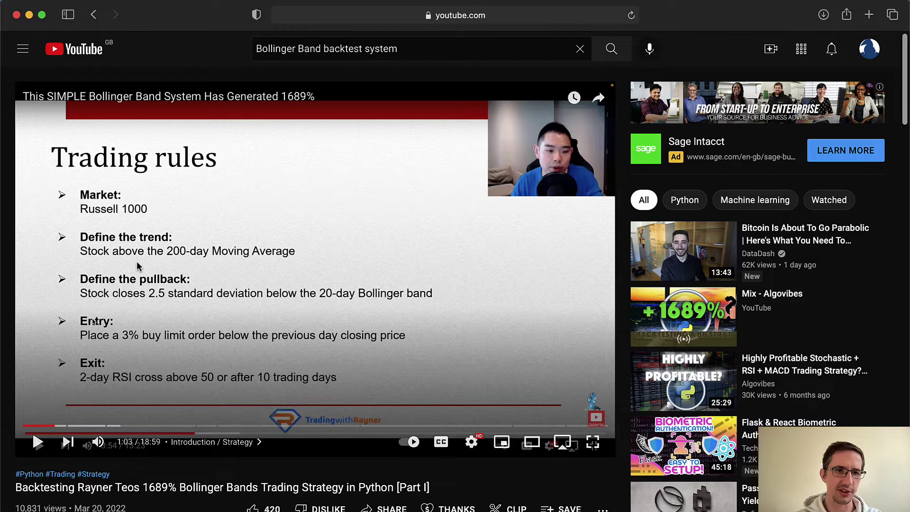
{"action": "key", "text": "super+Tab"}
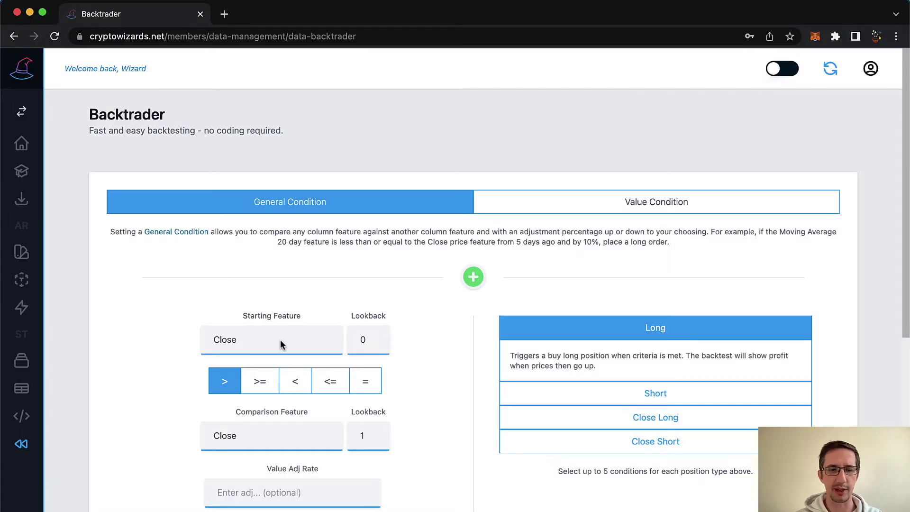
{"action": "scroll", "coordinate": [317, 348], "scroll_direction": "down", "scroll_amount": 1}
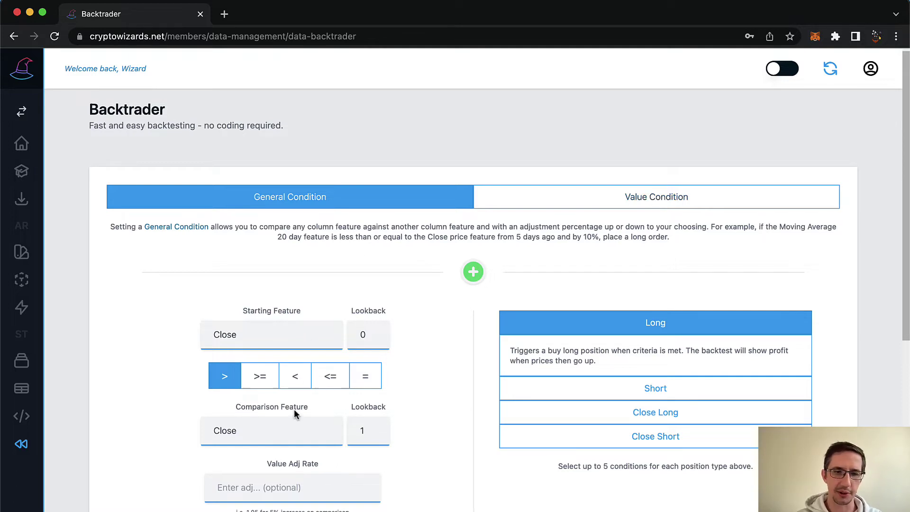
Add a long condition of Close (lookback 0) greater than MA_200 (lookback 0), Adj 1.
{"action": "left_click", "coordinate": [291, 421]}
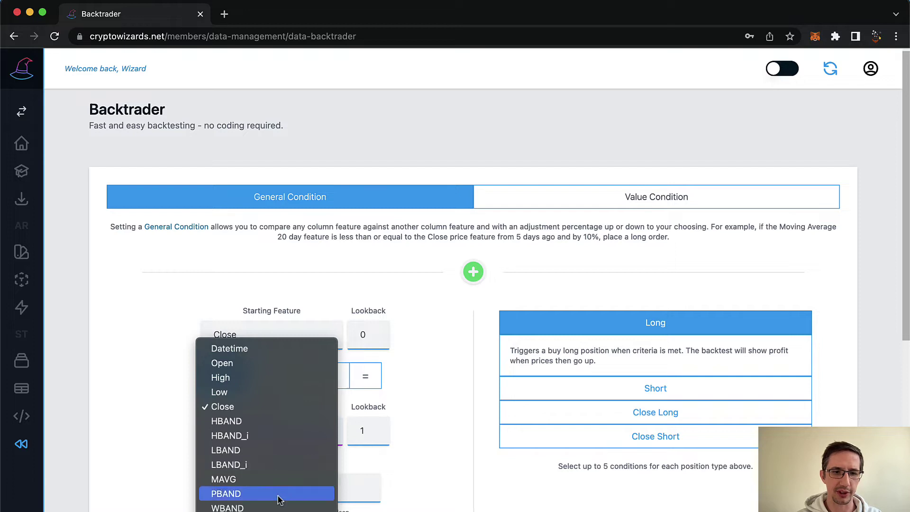
{"action": "left_click", "coordinate": [259, 476]}
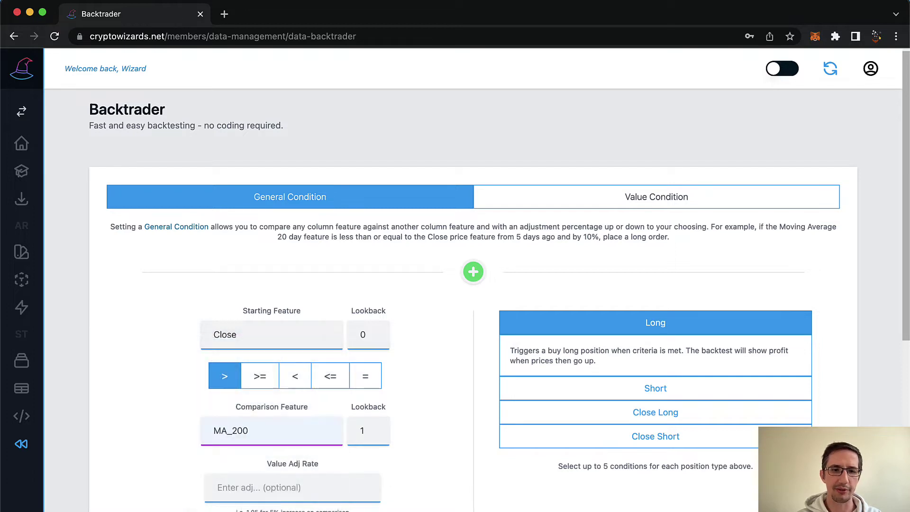
{"action": "left_click", "coordinate": [370, 417]}
{"action": "left_click", "coordinate": [369, 418]}
{"action": "left_click", "coordinate": [380, 336]}
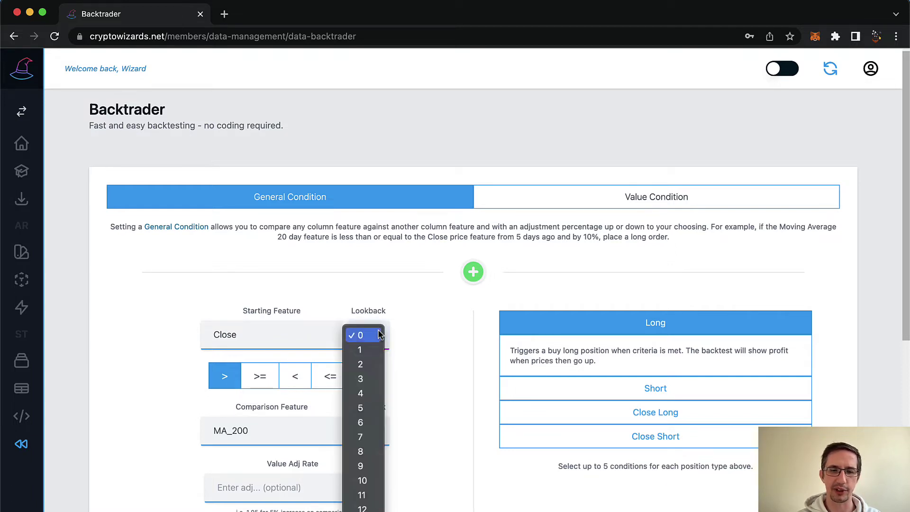
{"action": "left_click", "coordinate": [380, 335]}
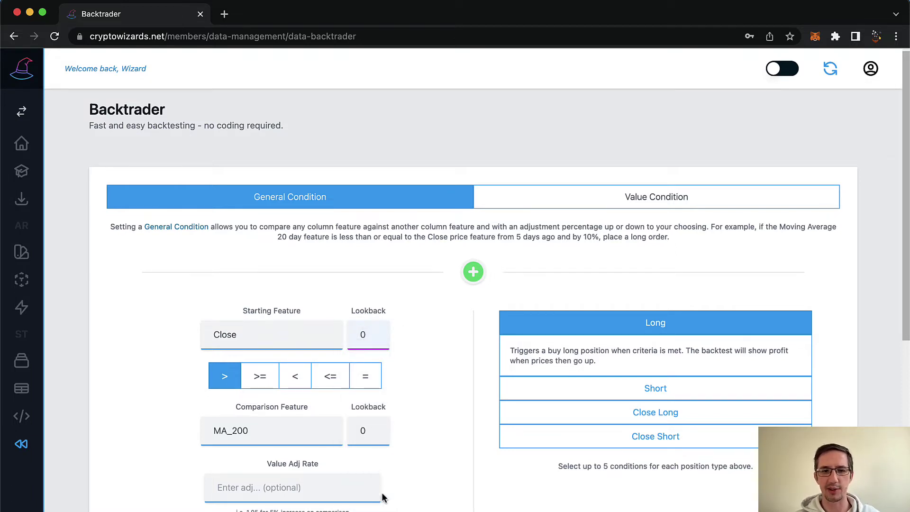
{"action": "left_click", "coordinate": [373, 416]}
{"action": "left_click", "coordinate": [403, 366]}
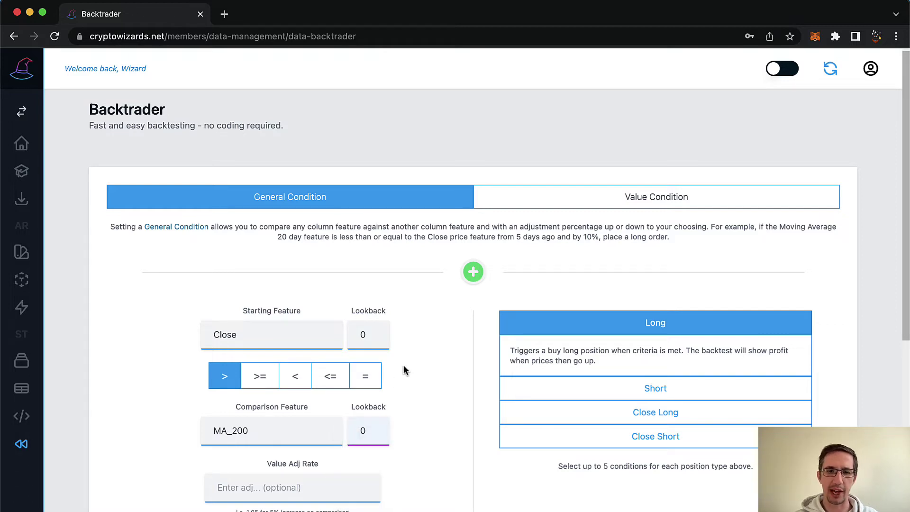
{"action": "left_click", "coordinate": [473, 271]}
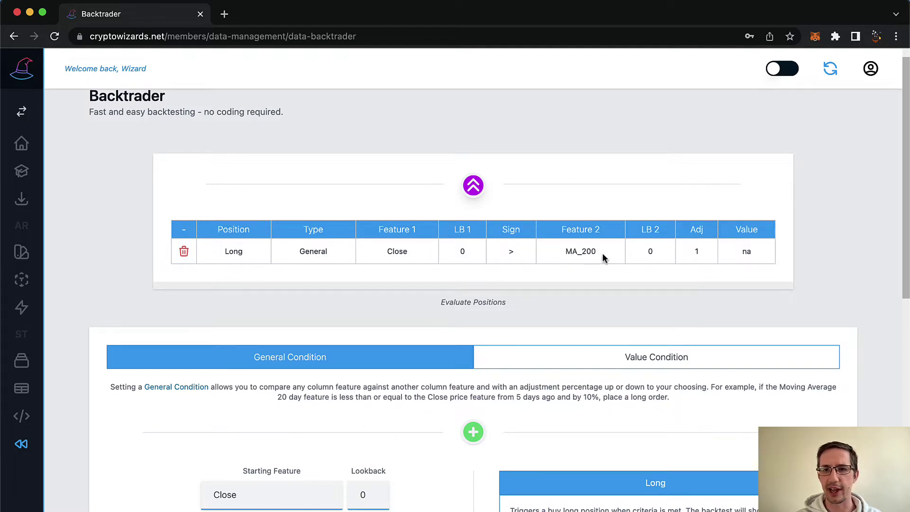
{"action": "double_click", "coordinate": [695, 252]}
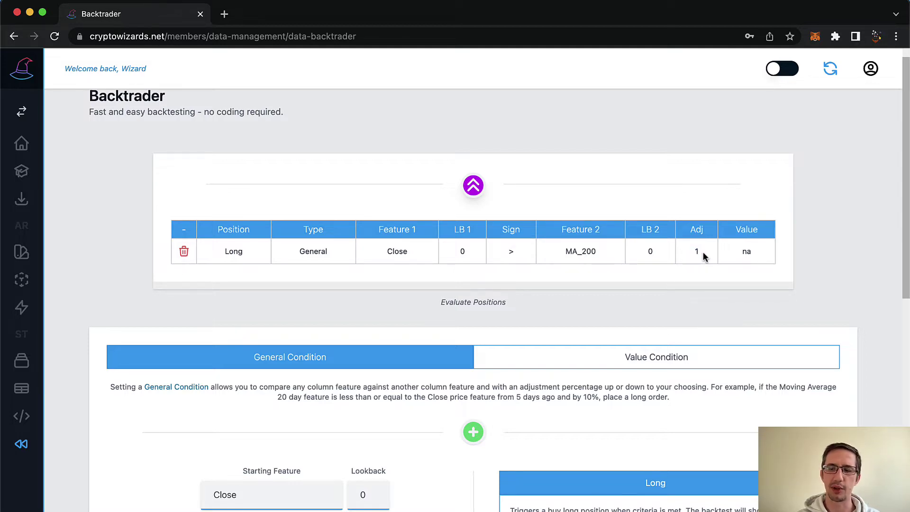
Check the trading rules in the YouTube reference video.
{"action": "scroll", "coordinate": [704, 256], "scroll_direction": "down", "scroll_amount": 2}
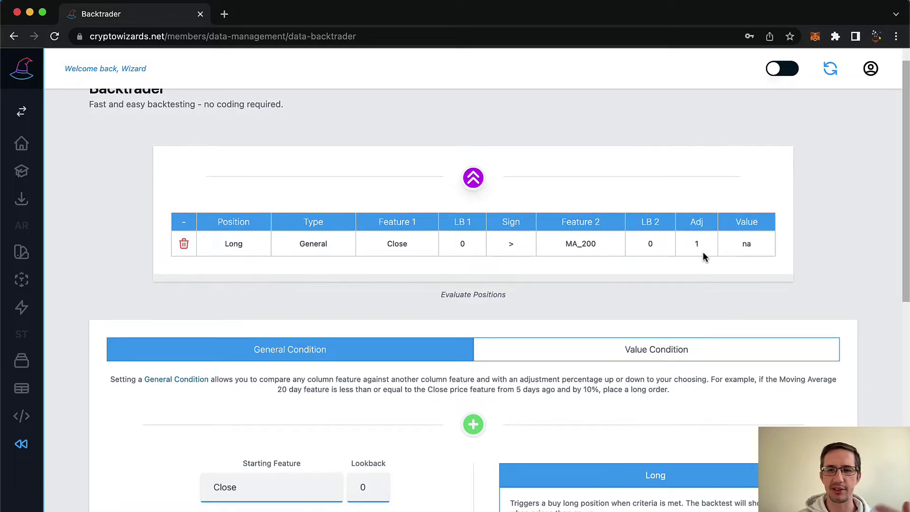
{"action": "scroll", "coordinate": [704, 256], "scroll_direction": "up", "scroll_amount": 3}
{"action": "scroll", "coordinate": [705, 255], "scroll_direction": "down", "scroll_amount": 5}
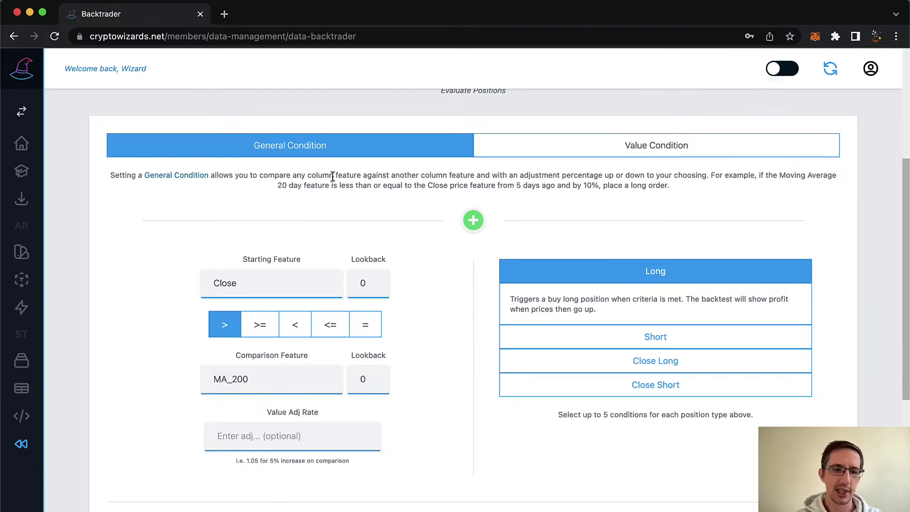
{"action": "left_click", "coordinate": [88, 504]}
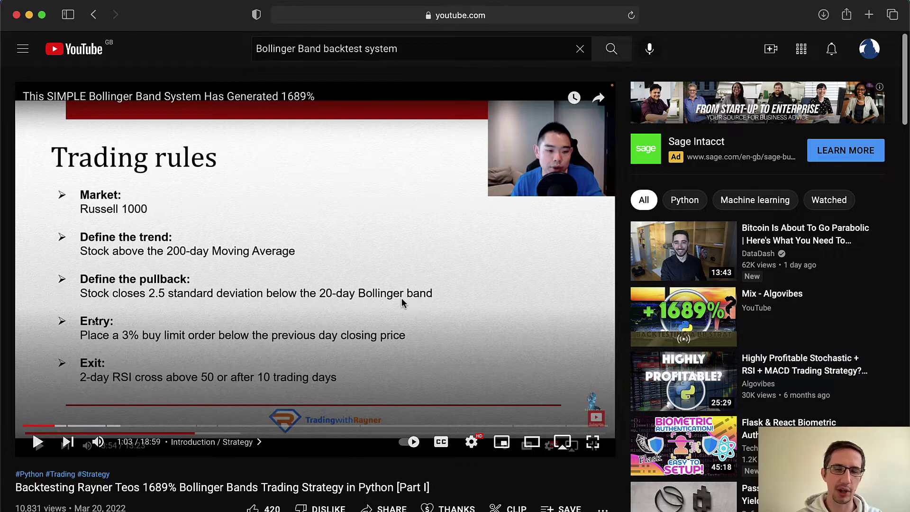
{"action": "left_click", "coordinate": [114, 509]}
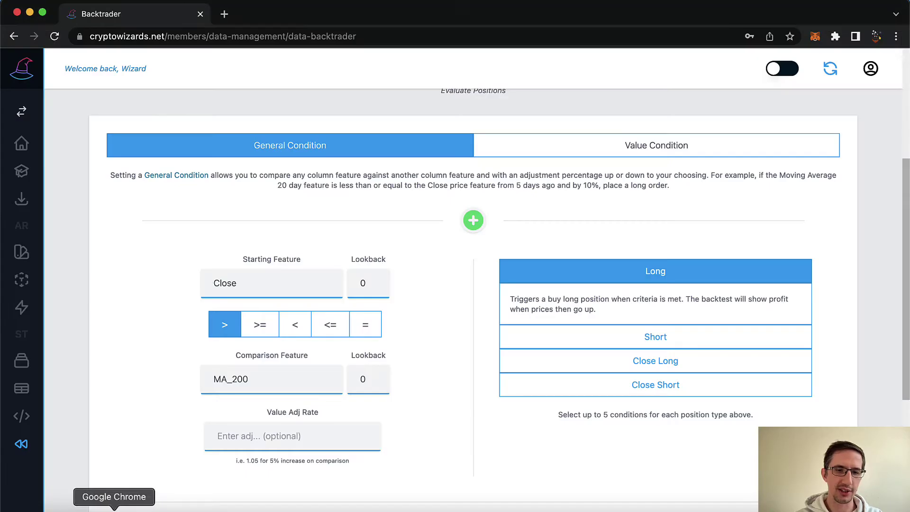
Add a second long condition of Close less than LBAND.
{"action": "left_click", "coordinate": [296, 324]}
{"action": "left_click", "coordinate": [283, 377]}
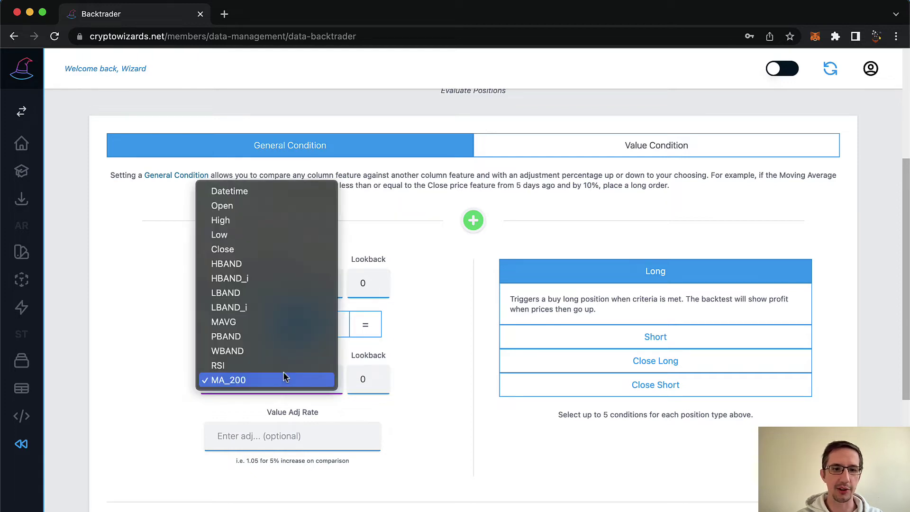
{"action": "left_click", "coordinate": [286, 292]}
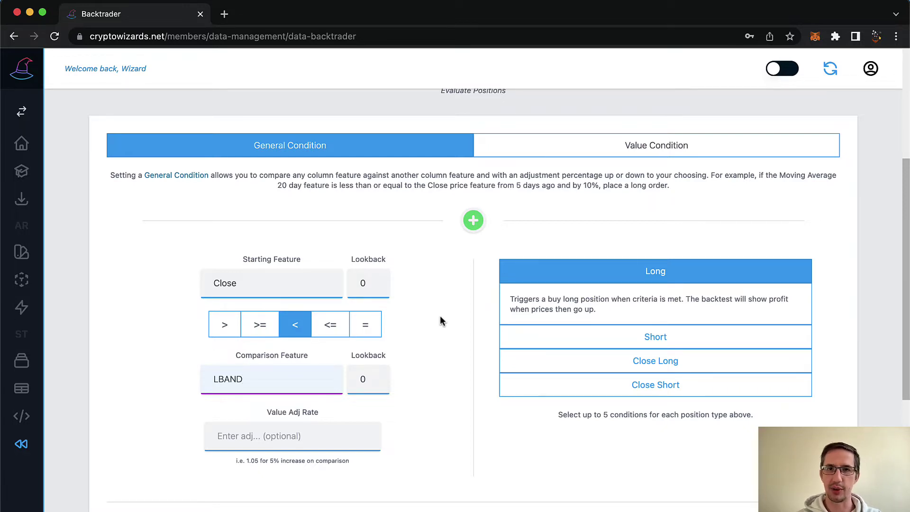
{"action": "left_click", "coordinate": [473, 221]}
{"action": "scroll", "coordinate": [478, 221], "scroll_direction": "up", "scroll_amount": 3}
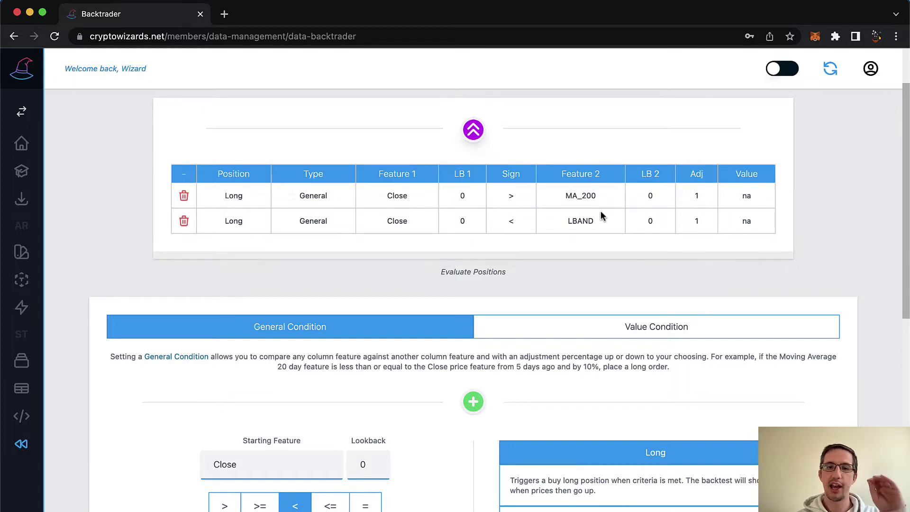
Check the trading rules again in the YouTube reference video.
{"action": "scroll", "coordinate": [517, 232], "scroll_direction": "up", "scroll_amount": 1}
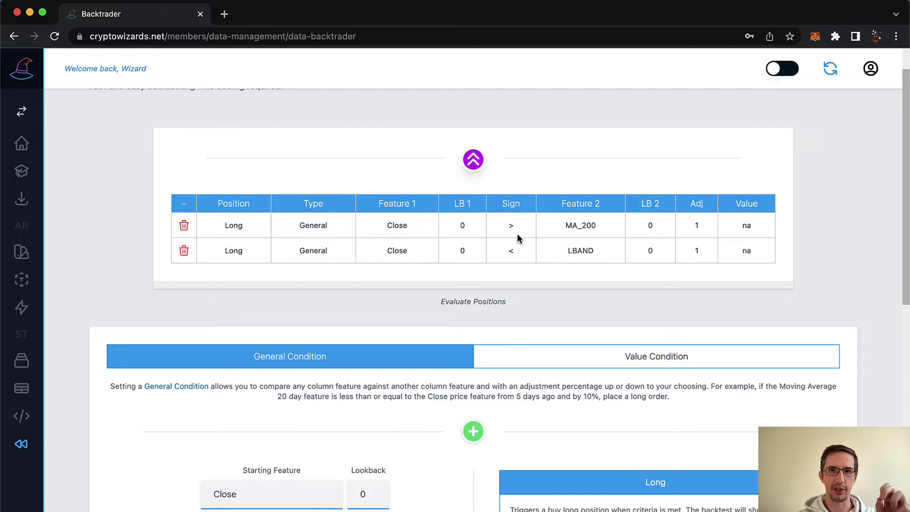
{"action": "scroll", "coordinate": [518, 237], "scroll_direction": "down", "scroll_amount": 5}
{"action": "scroll", "coordinate": [518, 238], "scroll_direction": "down", "scroll_amount": 5}
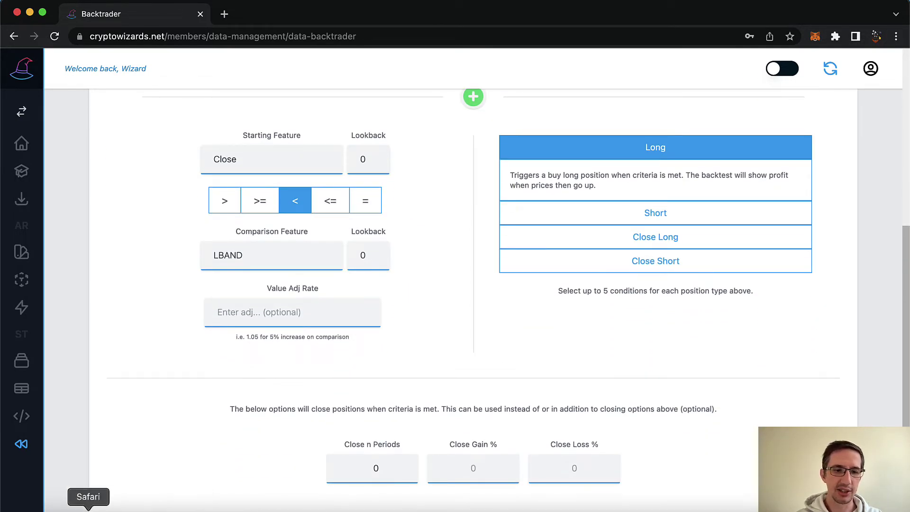
{"action": "left_click", "coordinate": [88, 510]}
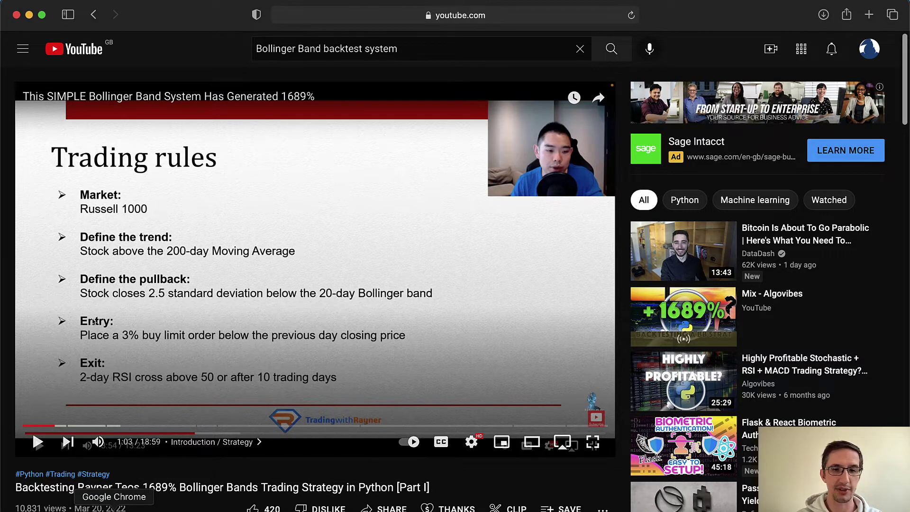
{"action": "left_click", "coordinate": [114, 509]}
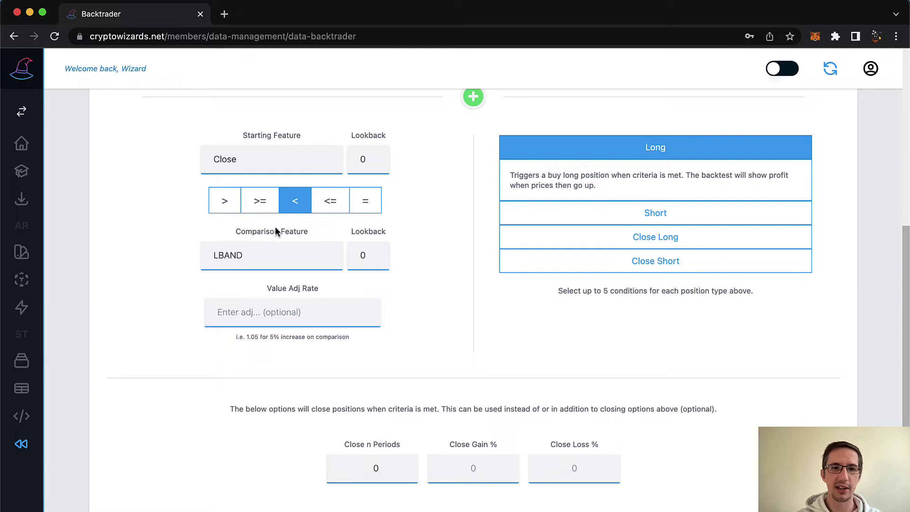
Compare Close against Close with comparison lookback 1, the previous bar.
{"action": "left_click", "coordinate": [256, 258]}
{"action": "left_click", "coordinate": [260, 211]}
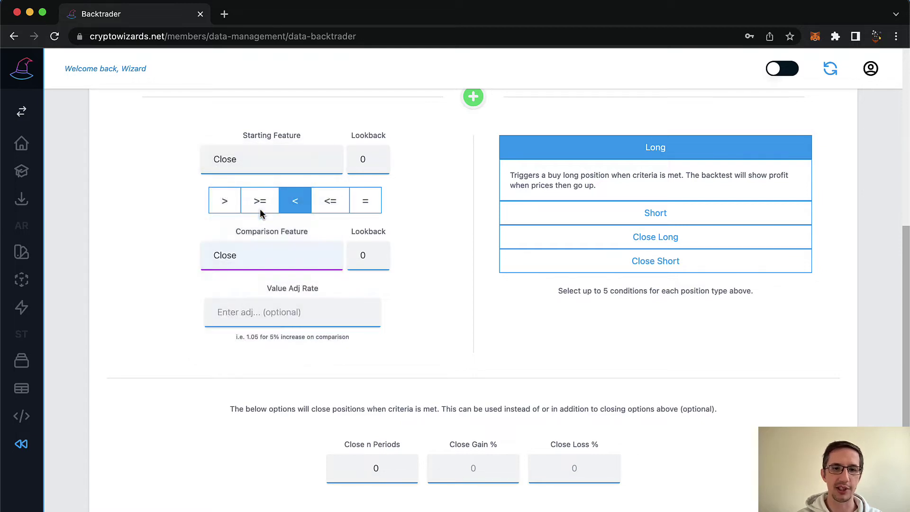
{"action": "left_click", "coordinate": [364, 256]}
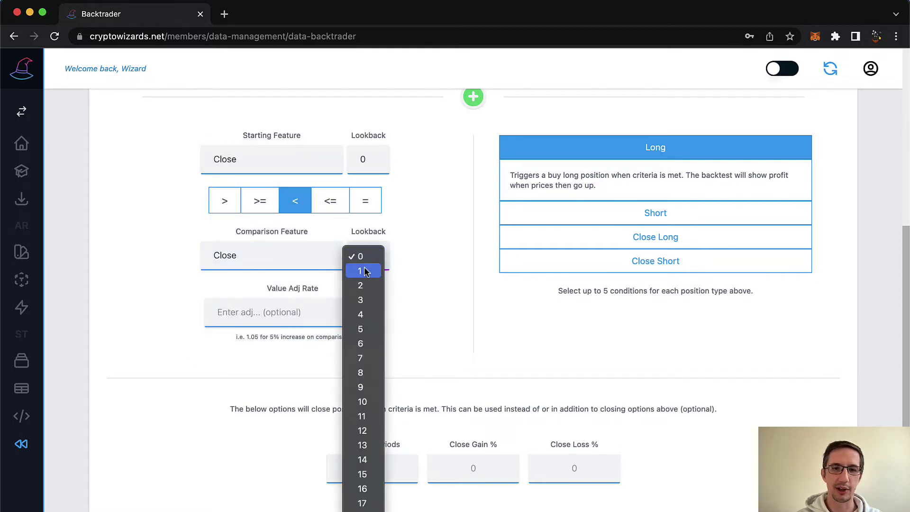
{"action": "left_click", "coordinate": [365, 271]}
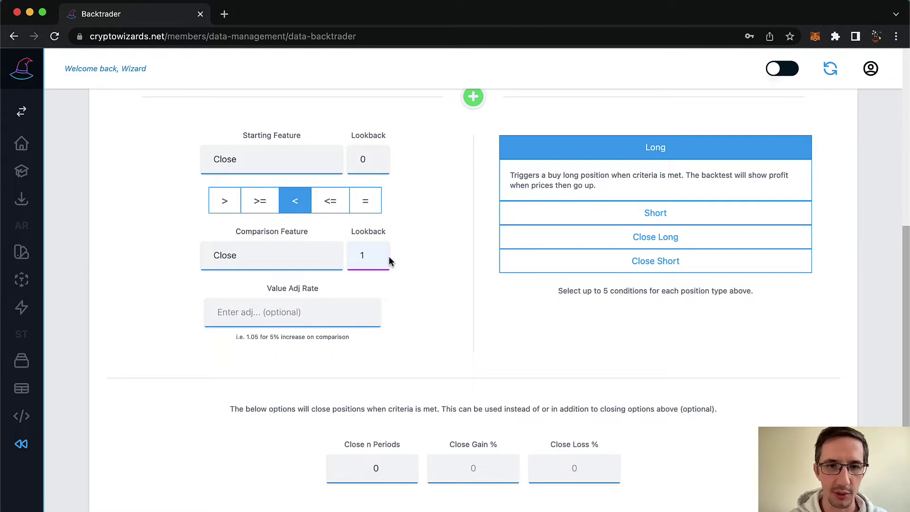
{"action": "scroll", "coordinate": [427, 259], "scroll_direction": "up", "scroll_amount": 2}
{"action": "scroll", "coordinate": [426, 258], "scroll_direction": "up", "scroll_amount": 1}
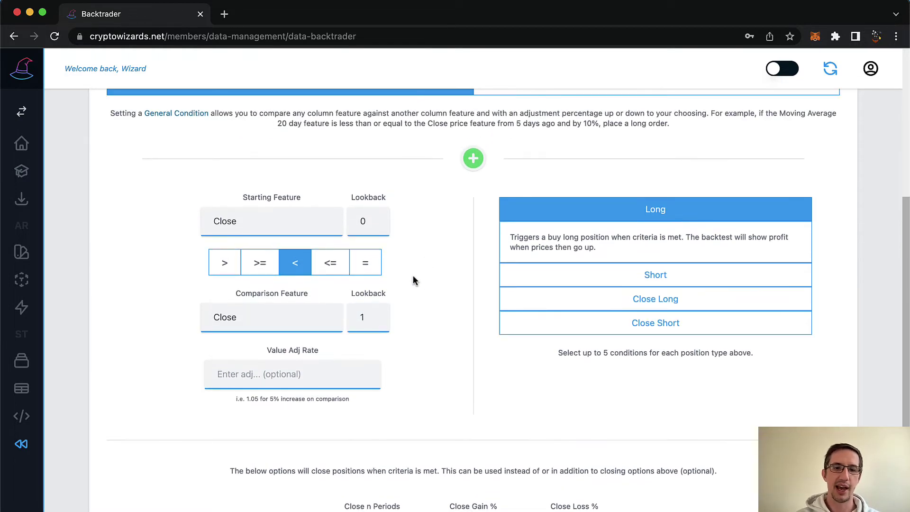
Leave Value Adj Rate empty and add the Close below previous Close condition.
{"action": "left_click", "coordinate": [344, 368]}
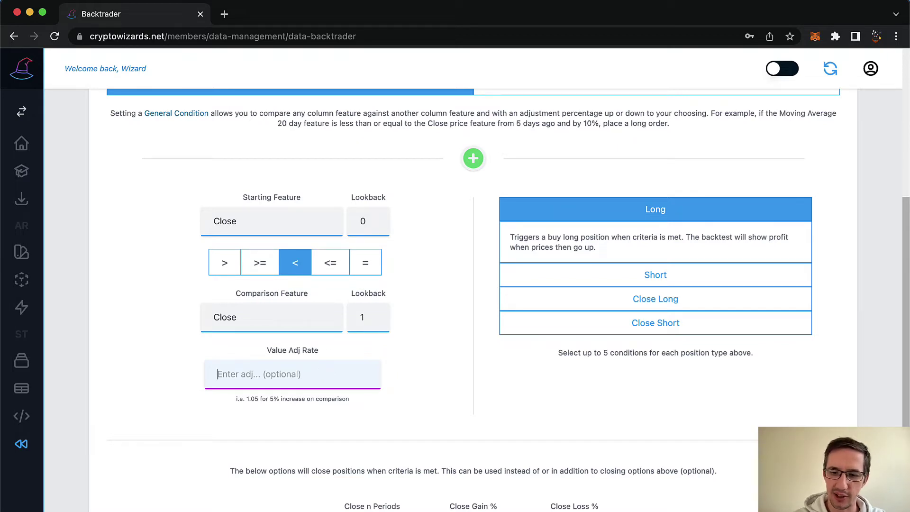
{"action": "type", "text": "0.98"}
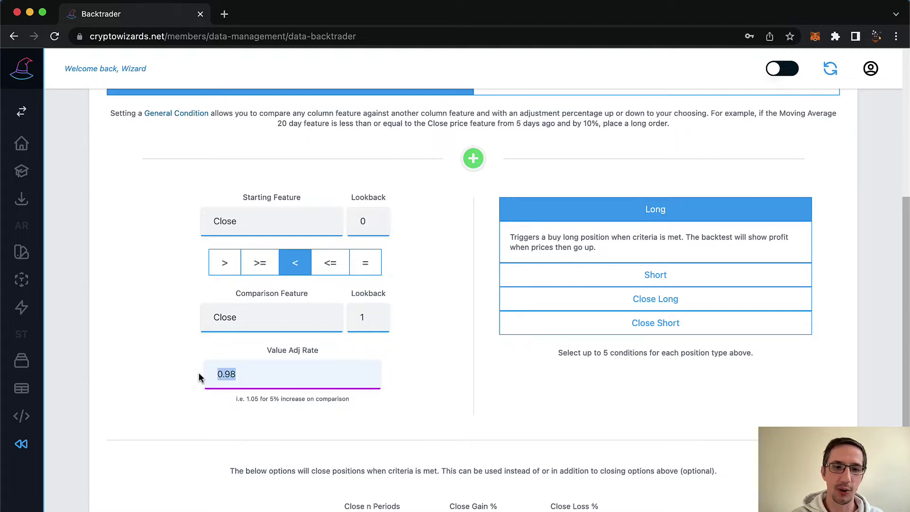
{"action": "key", "text": "BackSpace"}
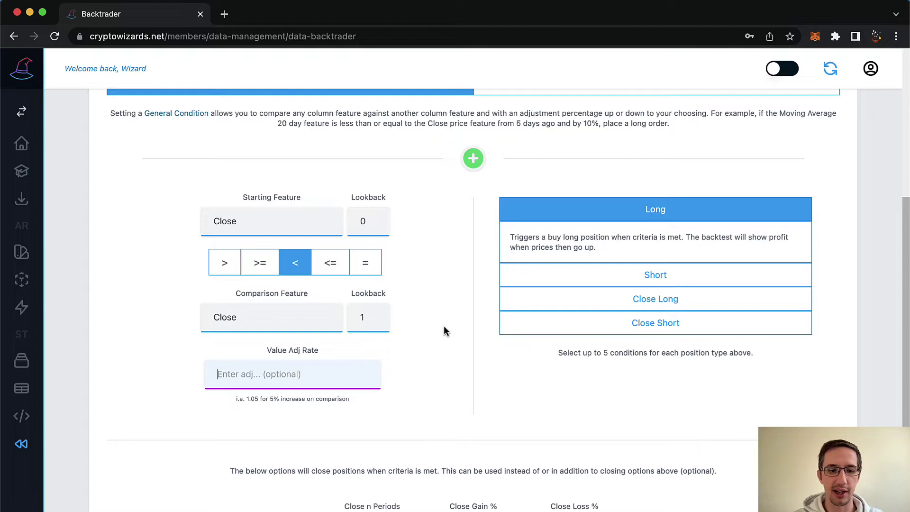
{"action": "type", "text": "1"}
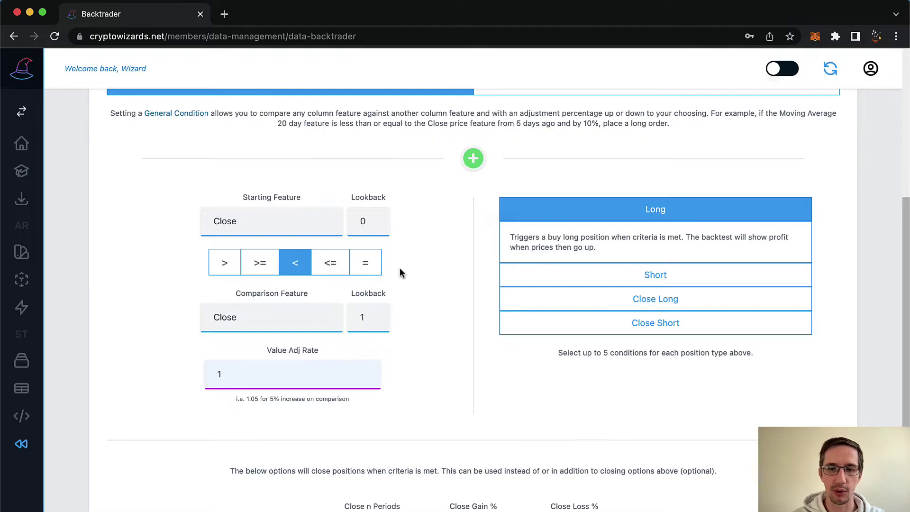
{"action": "key", "text": "BackSpace"}
{"action": "left_click", "coordinate": [473, 159]}
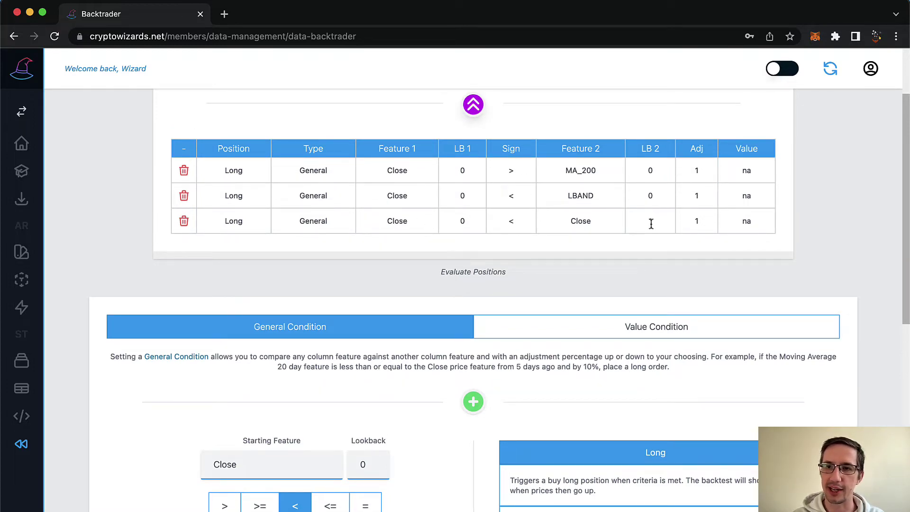
After checking the exit rules in the video, set the position type to Close Long.
{"action": "scroll", "coordinate": [630, 302], "scroll_direction": "down", "scroll_amount": 4}
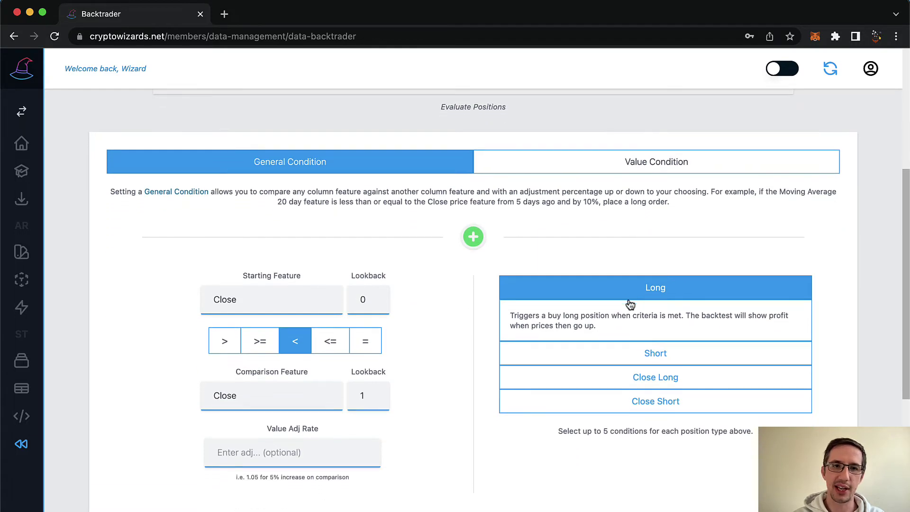
{"action": "left_click", "coordinate": [91, 504]}
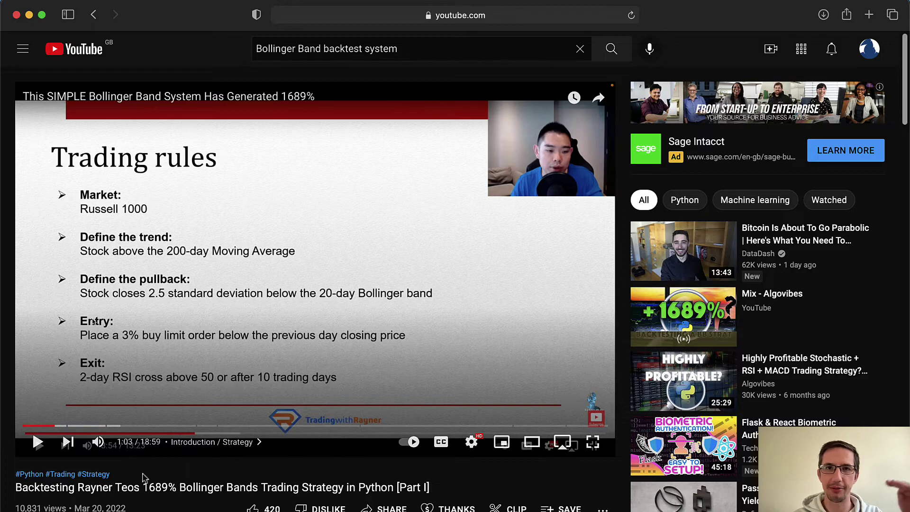
{"action": "left_click", "coordinate": [114, 507]}
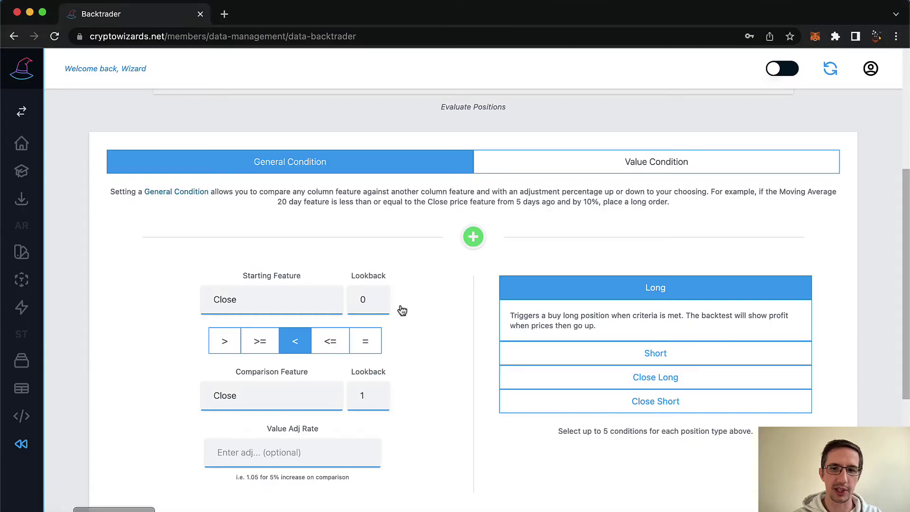
{"action": "scroll", "coordinate": [594, 230], "scroll_direction": "up", "scroll_amount": 3}
{"action": "scroll", "coordinate": [597, 256], "scroll_direction": "down", "scroll_amount": 4}
{"action": "left_click", "coordinate": [666, 318]}
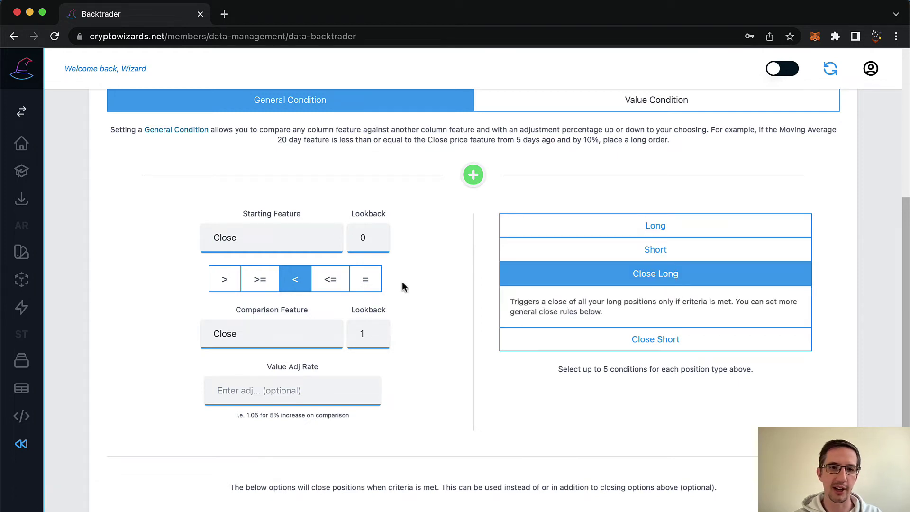
Switch to a Value Condition with RSI as the starting feature and a > operator.
{"action": "left_click", "coordinate": [235, 233]}
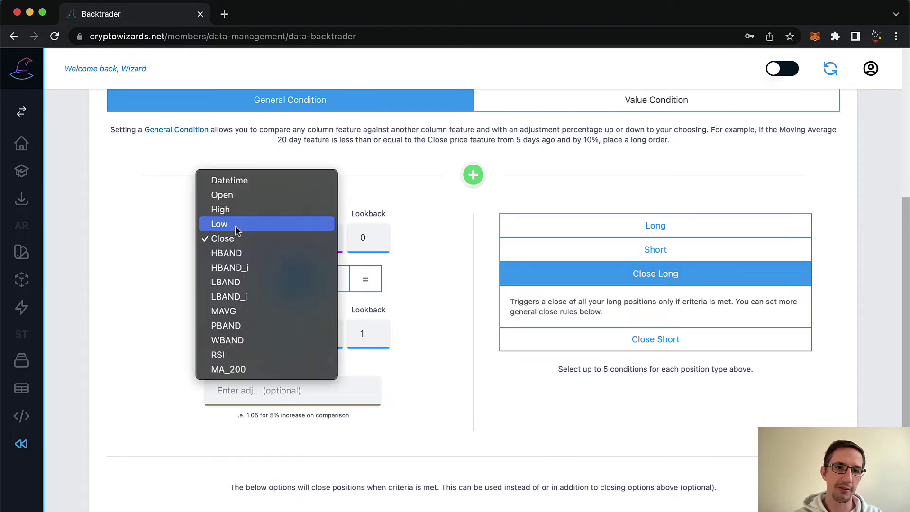
{"action": "left_click", "coordinate": [243, 355]}
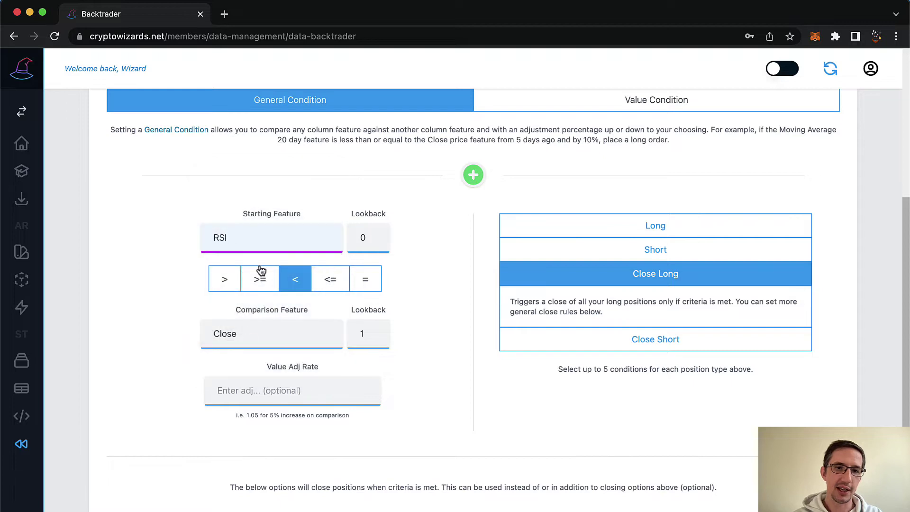
{"action": "left_click", "coordinate": [229, 281]}
{"action": "scroll", "coordinate": [593, 181], "scroll_direction": "up", "scroll_amount": 2}
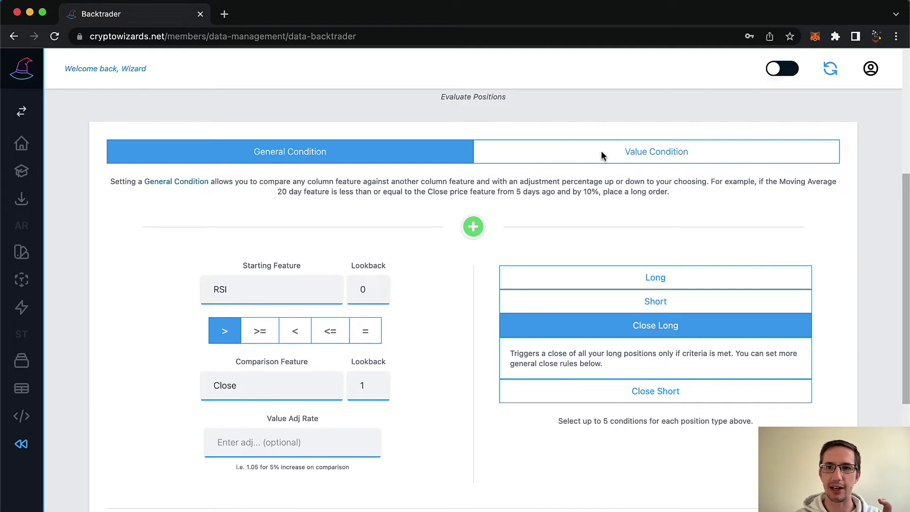
{"action": "left_click", "coordinate": [688, 158]}
{"action": "left_click", "coordinate": [291, 287]}
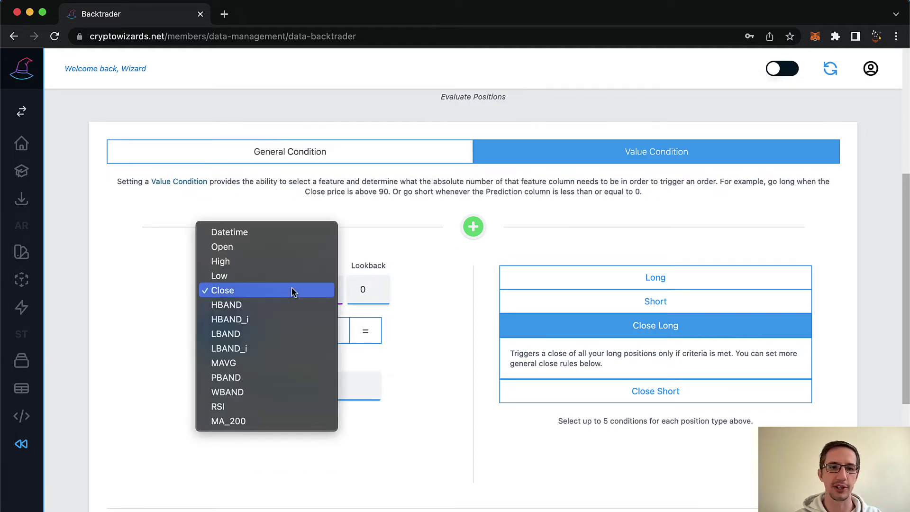
{"action": "left_click", "coordinate": [273, 406]}
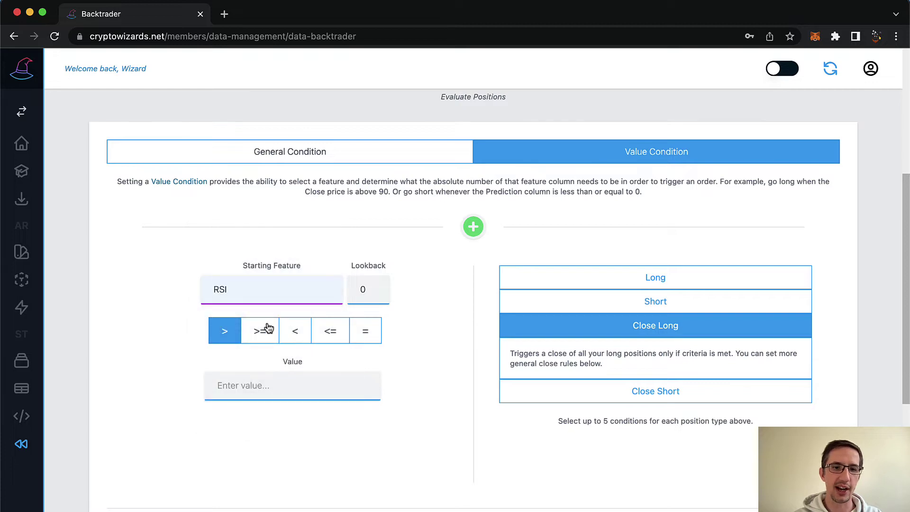
Enter 50 as the value and add the RSI above 50 Close Long rule.
{"action": "left_click", "coordinate": [250, 386]}
{"action": "type", "text": "50"}
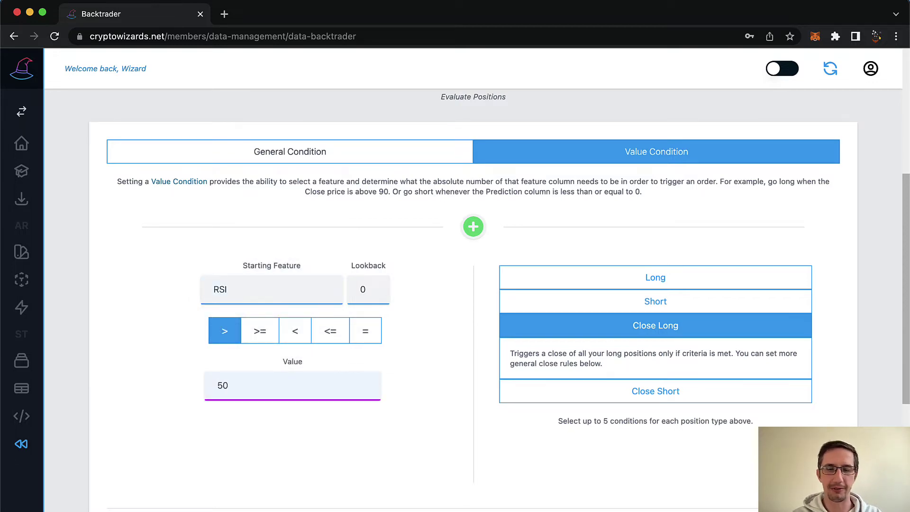
{"action": "left_click", "coordinate": [454, 273]}
{"action": "scroll", "coordinate": [454, 273], "scroll_direction": "up", "scroll_amount": 5}
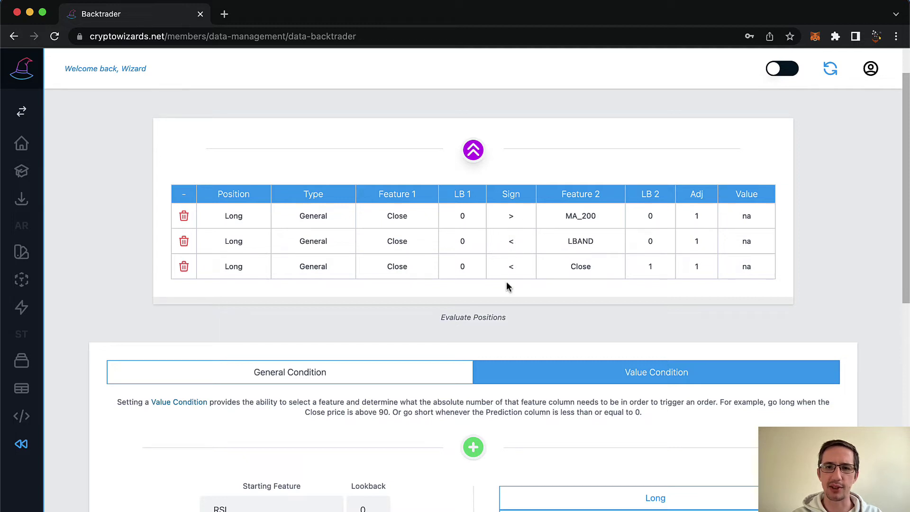
{"action": "scroll", "coordinate": [523, 375], "scroll_direction": "down", "scroll_amount": 3}
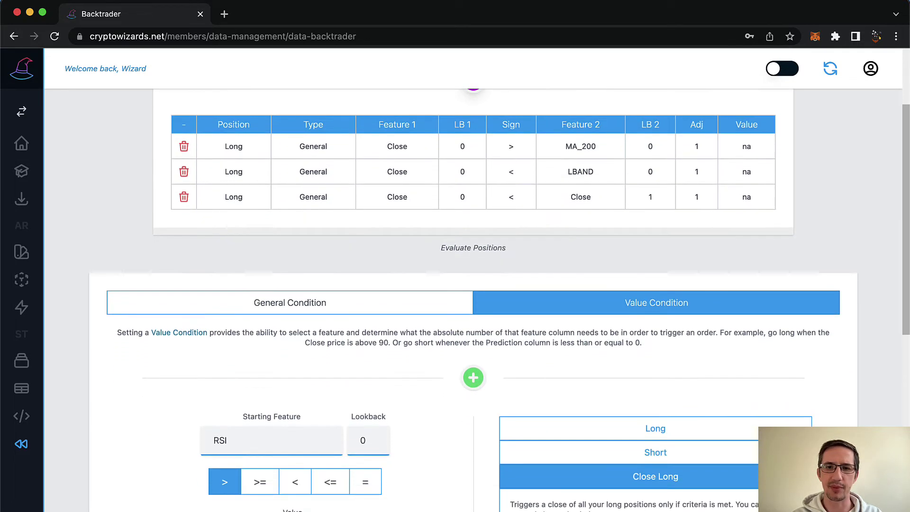
{"action": "scroll", "coordinate": [524, 373], "scroll_direction": "down", "scroll_amount": 5}
{"action": "scroll", "coordinate": [524, 374], "scroll_direction": "down", "scroll_amount": 1}
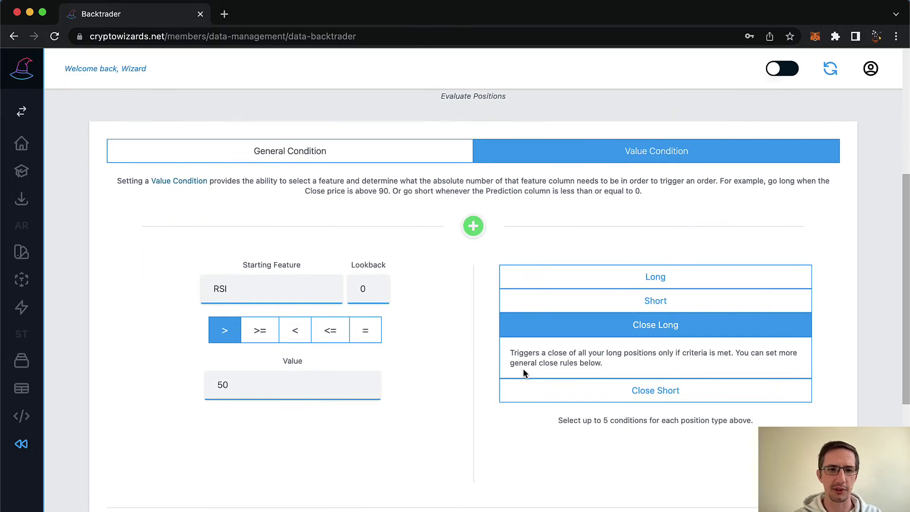
{"action": "scroll", "coordinate": [524, 374], "scroll_direction": "down", "scroll_amount": 3}
{"action": "scroll", "coordinate": [523, 374], "scroll_direction": "up", "scroll_amount": 2}
{"action": "scroll", "coordinate": [525, 374], "scroll_direction": "up", "scroll_amount": 5}
{"action": "scroll", "coordinate": [523, 374], "scroll_direction": "down", "scroll_amount": 5}
{"action": "scroll", "coordinate": [517, 284], "scroll_direction": "down", "scroll_amount": 1}
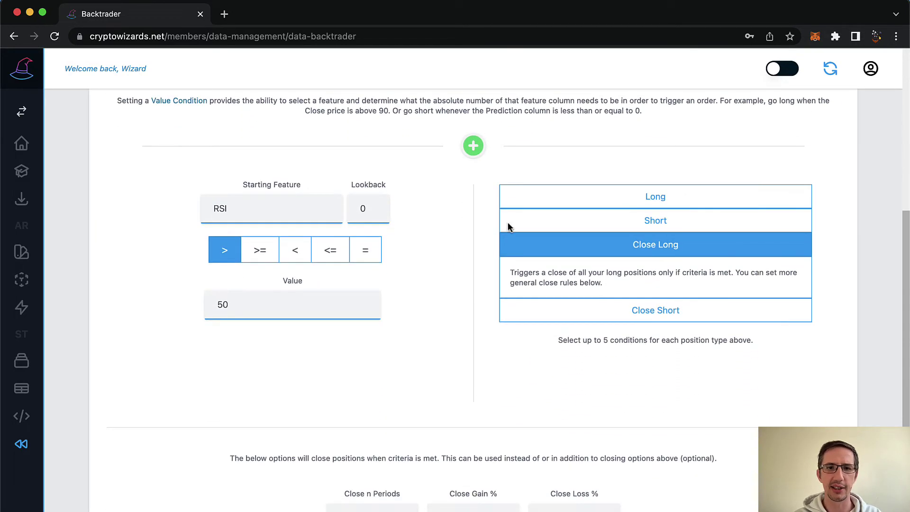
{"action": "left_click", "coordinate": [473, 147]}
{"action": "scroll", "coordinate": [508, 151], "scroll_direction": "up", "scroll_amount": 3}
{"action": "scroll", "coordinate": [508, 151], "scroll_direction": "up", "scroll_amount": 2}
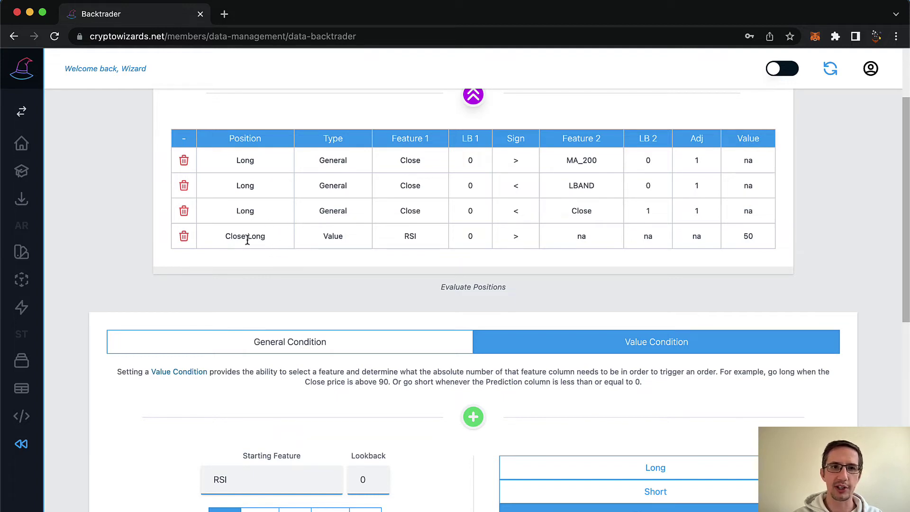
Set Close n Periods to 10 so all positions close after 10 trading periods.
{"action": "left_click", "coordinate": [88, 503]}
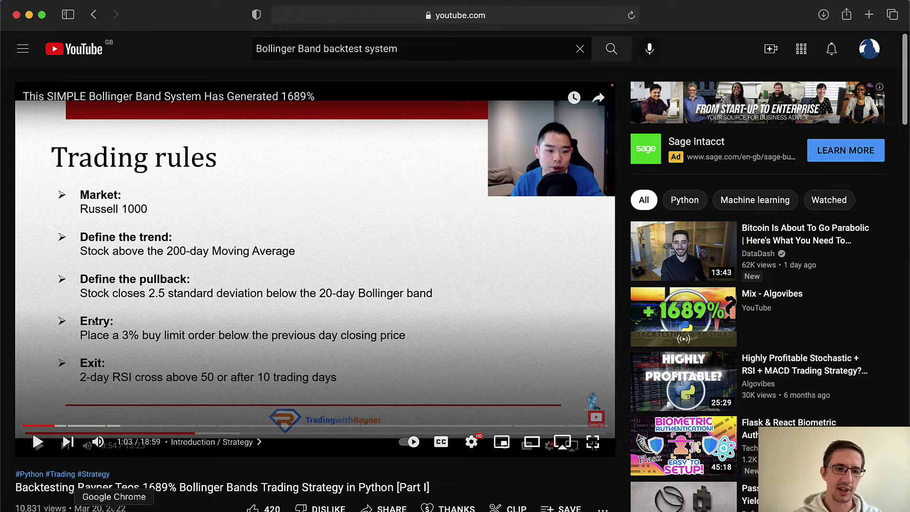
{"action": "left_click", "coordinate": [113, 509]}
{"action": "scroll", "coordinate": [304, 365], "scroll_direction": "down", "scroll_amount": 8}
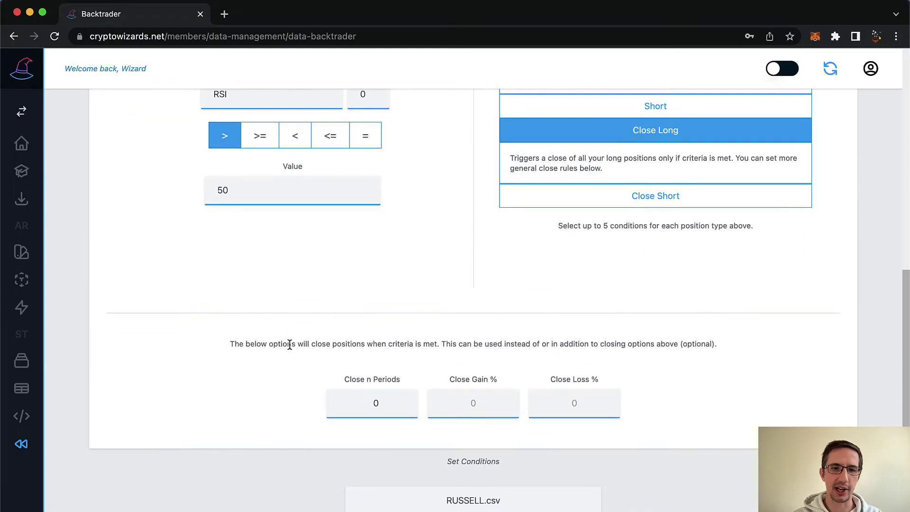
{"action": "scroll", "coordinate": [304, 346], "scroll_direction": "down", "scroll_amount": 1}
{"action": "left_click", "coordinate": [359, 359]}
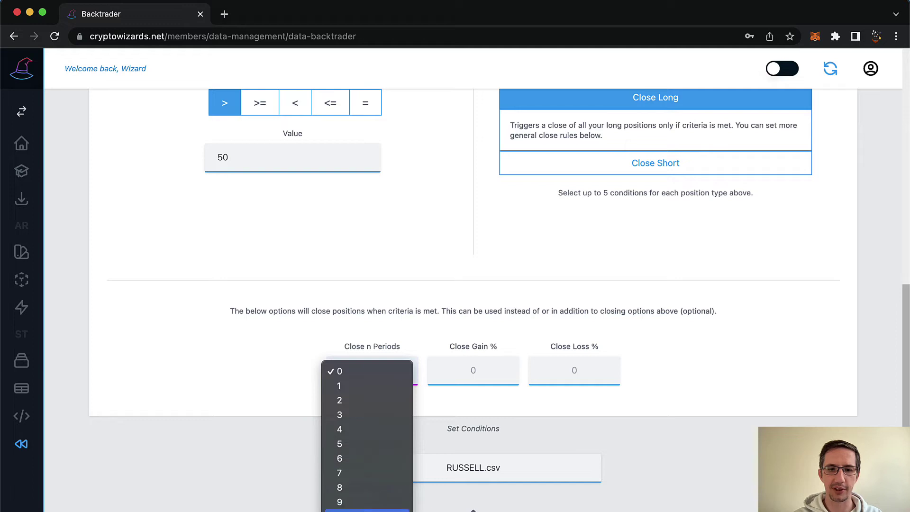
{"action": "left_click", "coordinate": [370, 510]}
{"action": "scroll", "coordinate": [506, 306], "scroll_direction": "up", "scroll_amount": 5}
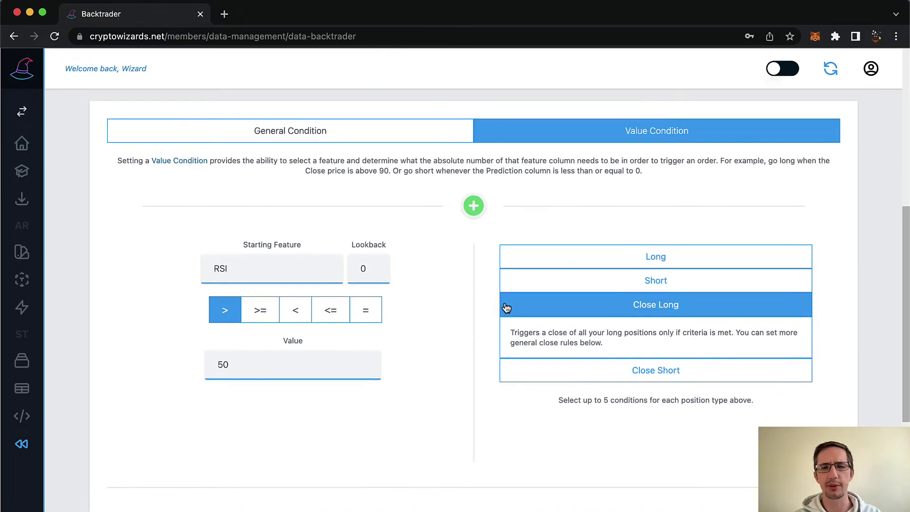
{"action": "scroll", "coordinate": [505, 305], "scroll_direction": "up", "scroll_amount": 8}
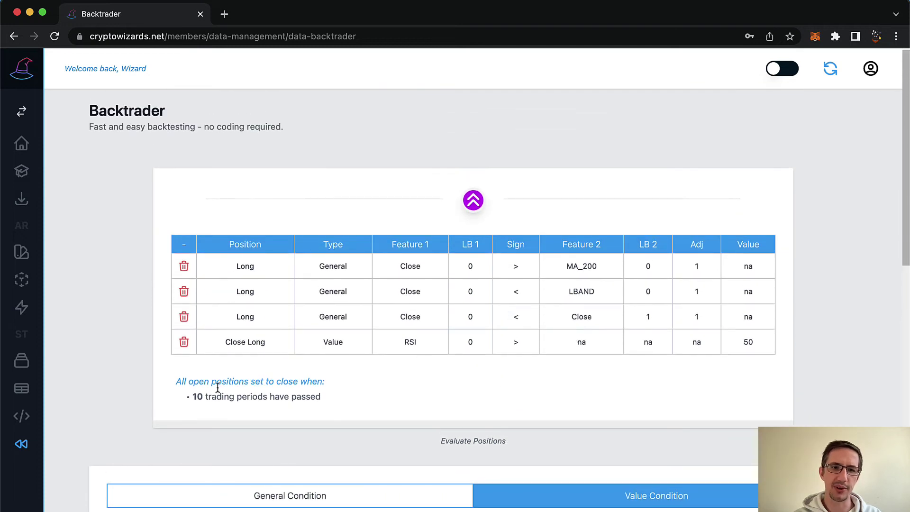
{"action": "left_click_drag", "start_coordinate": [194, 397], "coordinate": [349, 404]}
{"action": "left_click", "coordinate": [349, 404]}
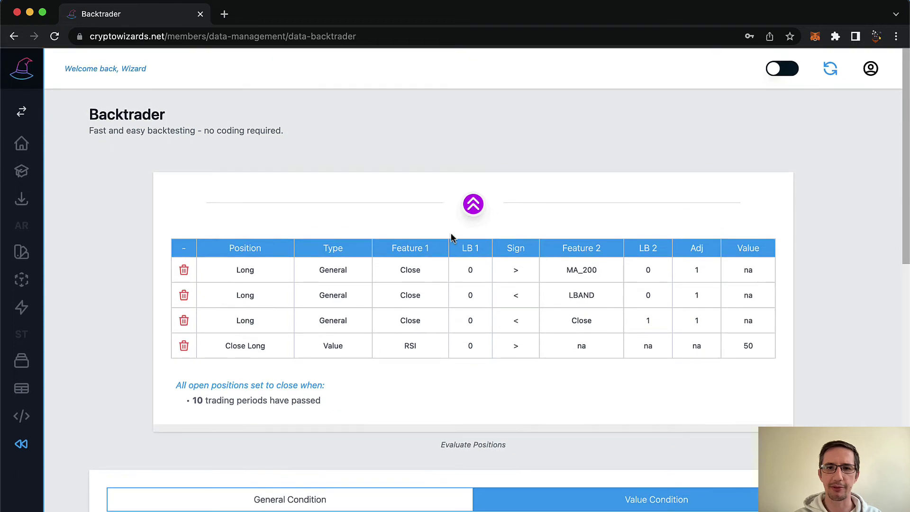
Keep Close as the price feature and Open price set to Yes, with zero commission and slippage.
{"action": "left_click", "coordinate": [476, 202]}
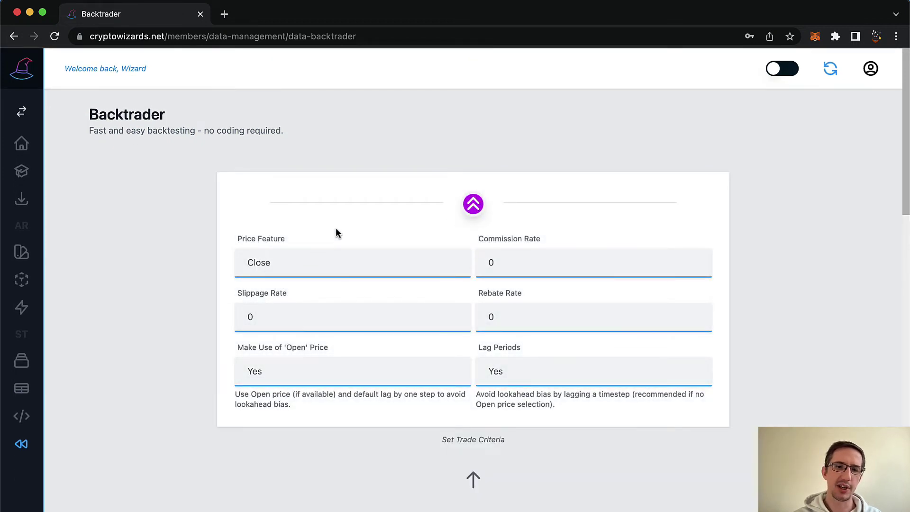
{"action": "left_click", "coordinate": [280, 263]}
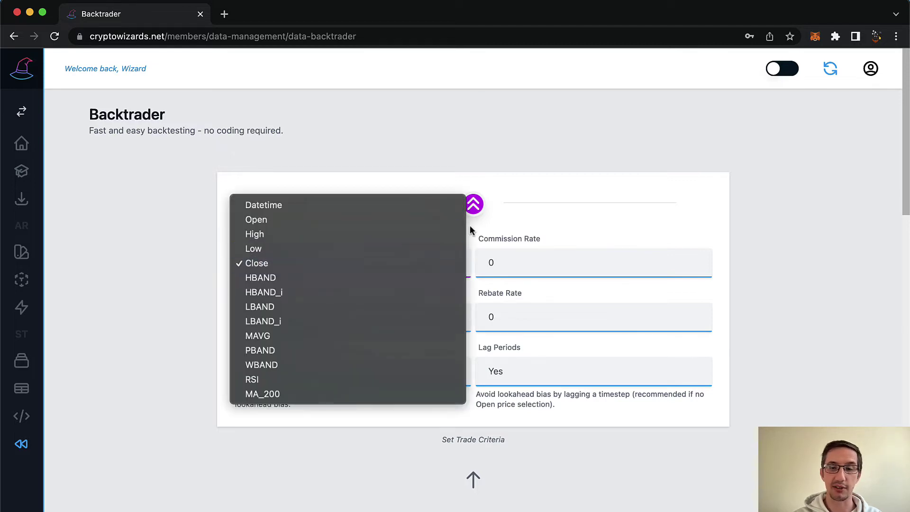
{"action": "left_click", "coordinate": [580, 208]}
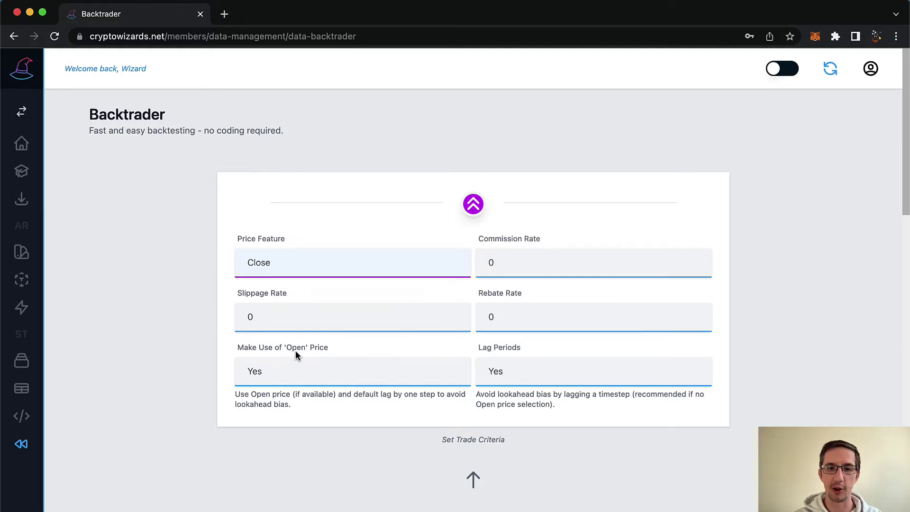
{"action": "left_click", "coordinate": [295, 369]}
{"action": "left_click", "coordinate": [295, 372]}
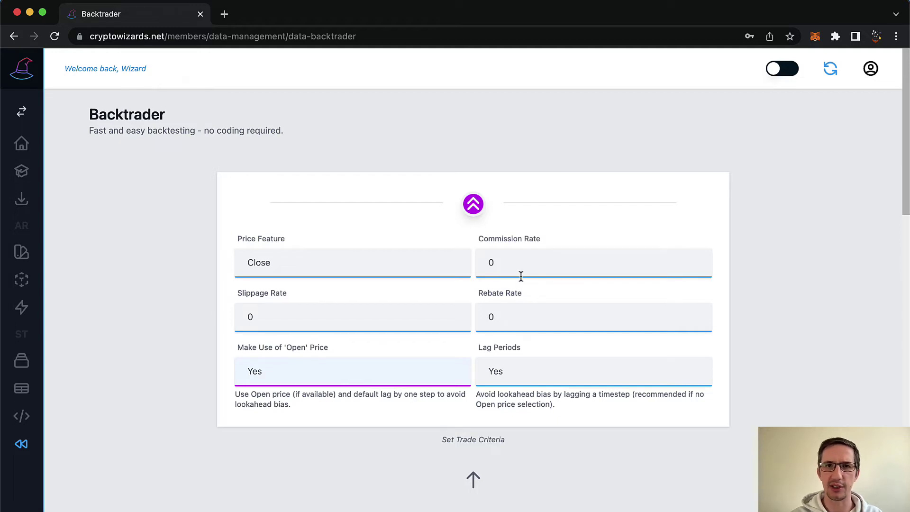
{"action": "left_click", "coordinate": [472, 214]}
Name the backtest 'RUSSEL' and run it.
{"action": "left_click", "coordinate": [432, 198]}
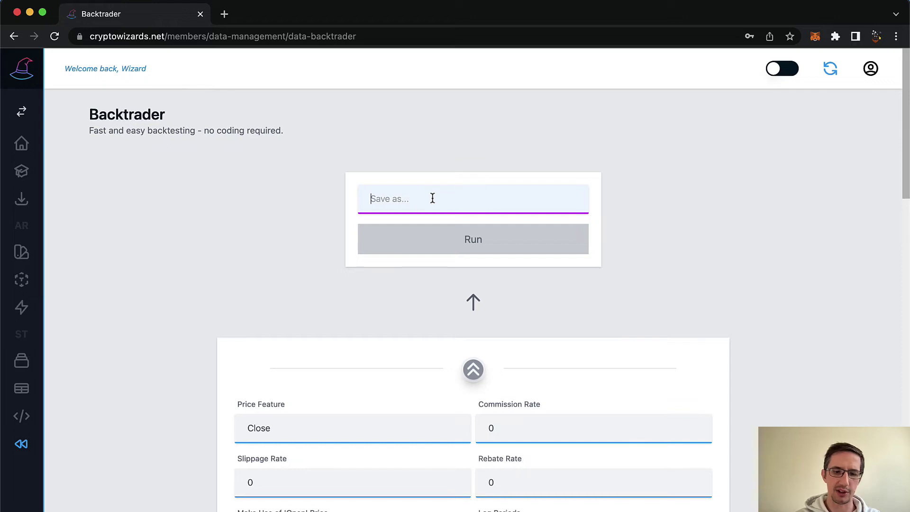
{"action": "type", "text": "RUSSEL_BT"}
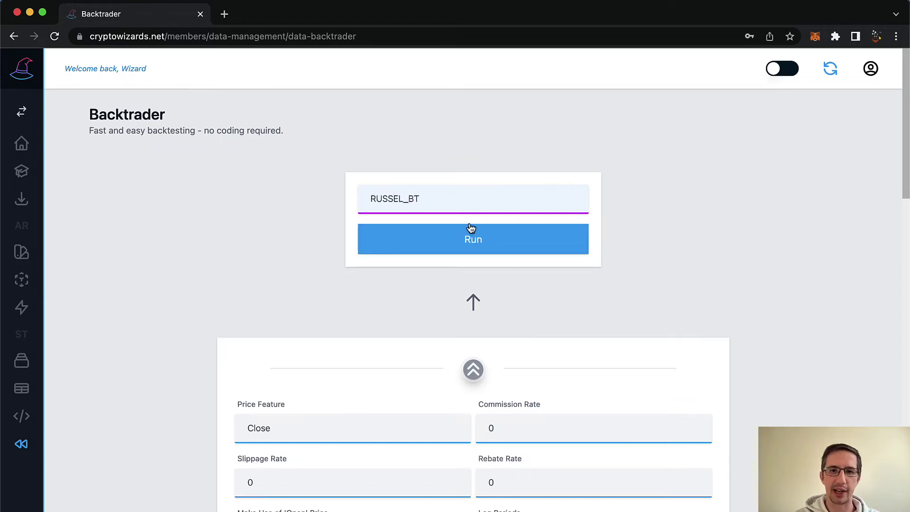
{"action": "left_click", "coordinate": [473, 233]}
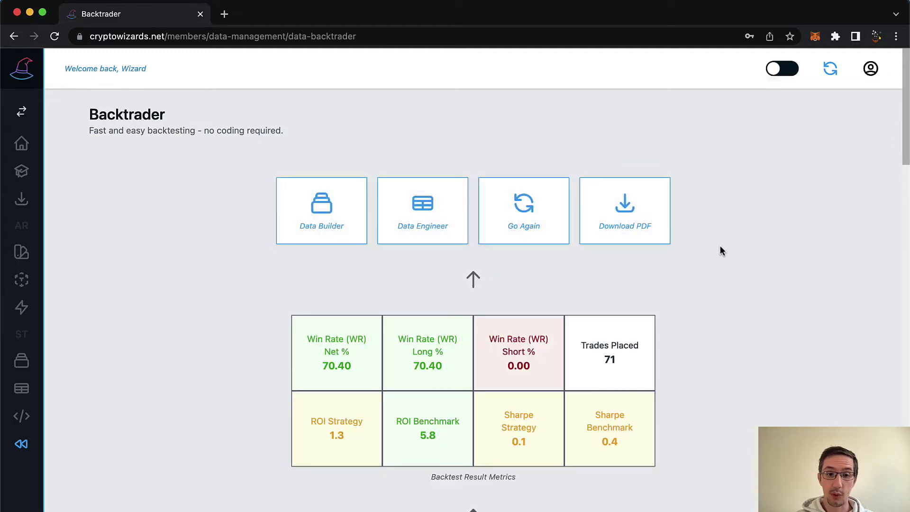
Review the results: 70.40% win rate, 71 trades, ROI 1.3 versus 5.8 benchmark.
{"action": "scroll", "coordinate": [721, 251], "scroll_direction": "down", "scroll_amount": 3}
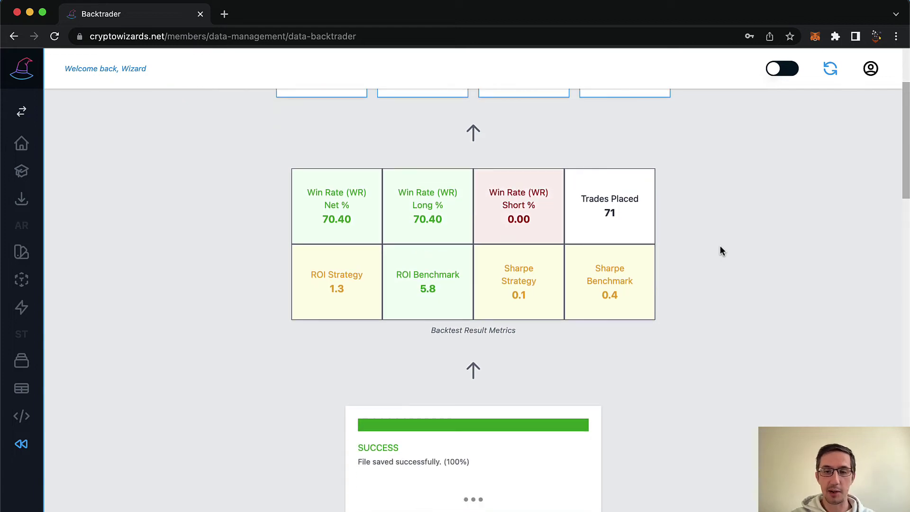
{"action": "scroll", "coordinate": [720, 250], "scroll_direction": "up", "scroll_amount": 3}
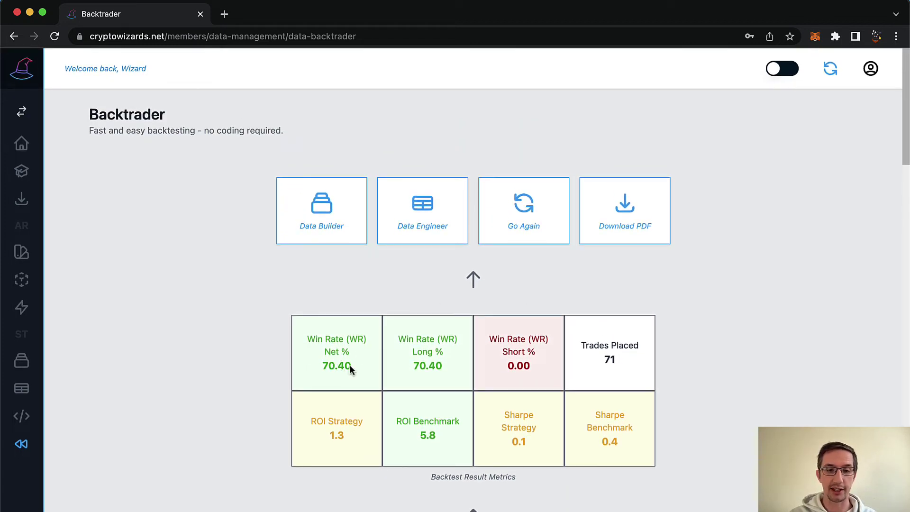
{"action": "left_click_drag", "start_coordinate": [352, 367], "coordinate": [325, 366]}
{"action": "left_click", "coordinate": [321, 368]}
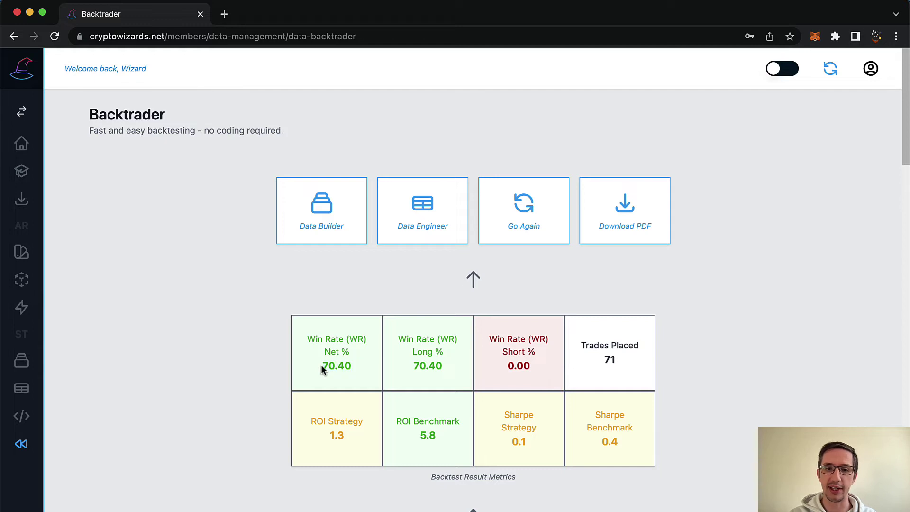
{"action": "scroll", "coordinate": [321, 366], "scroll_direction": "down", "scroll_amount": 1}
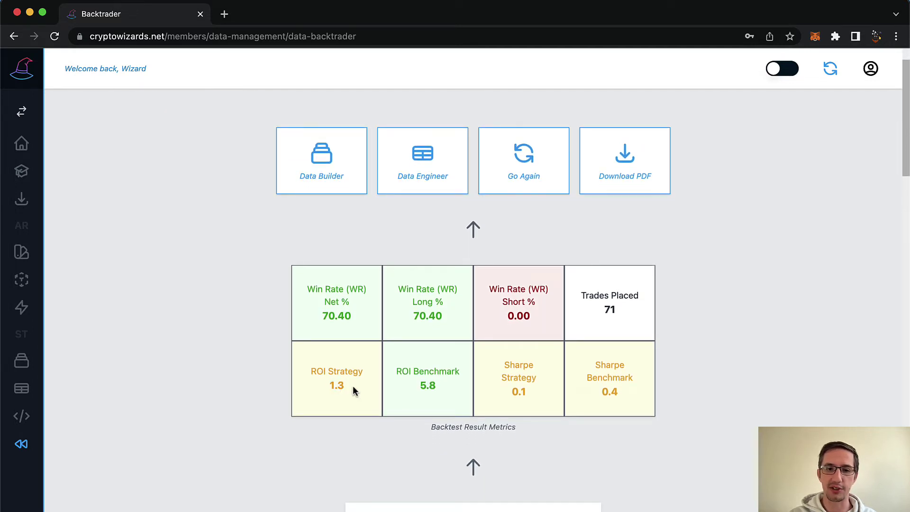
{"action": "left_click_drag", "start_coordinate": [415, 384], "coordinate": [438, 386]}
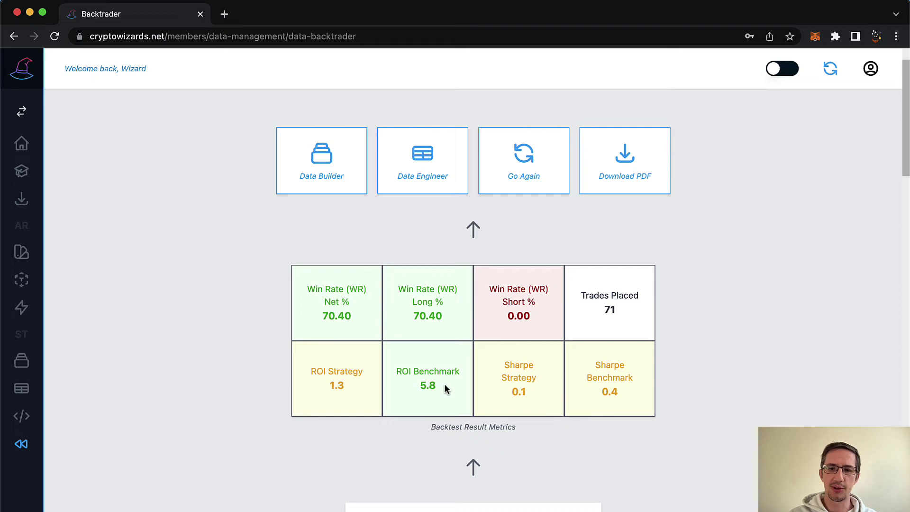
{"action": "scroll", "coordinate": [444, 385], "scroll_direction": "down", "scroll_amount": 2}
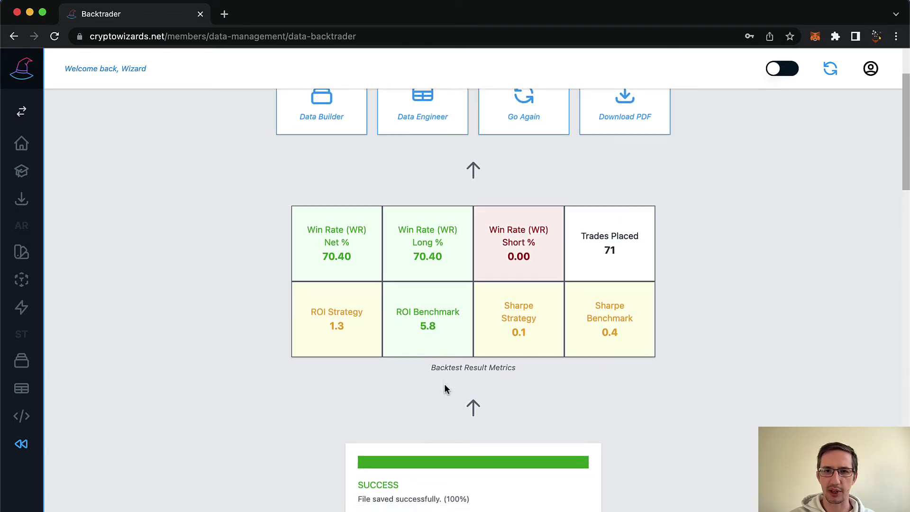
{"action": "scroll", "coordinate": [445, 385], "scroll_direction": "down", "scroll_amount": 5}
{"action": "scroll", "coordinate": [444, 385], "scroll_direction": "down", "scroll_amount": 8}
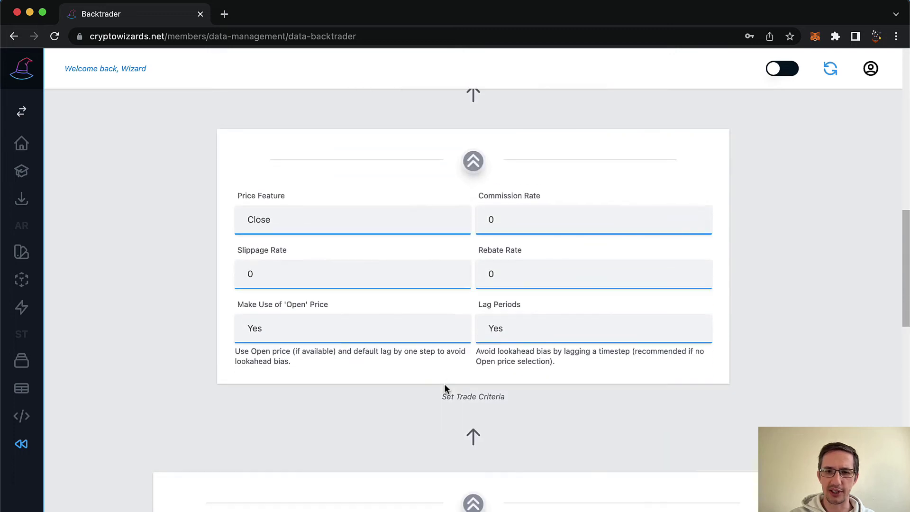
{"action": "scroll", "coordinate": [445, 384], "scroll_direction": "up", "scroll_amount": 20}
{"action": "scroll", "coordinate": [445, 388], "scroll_direction": "down", "scroll_amount": 1}
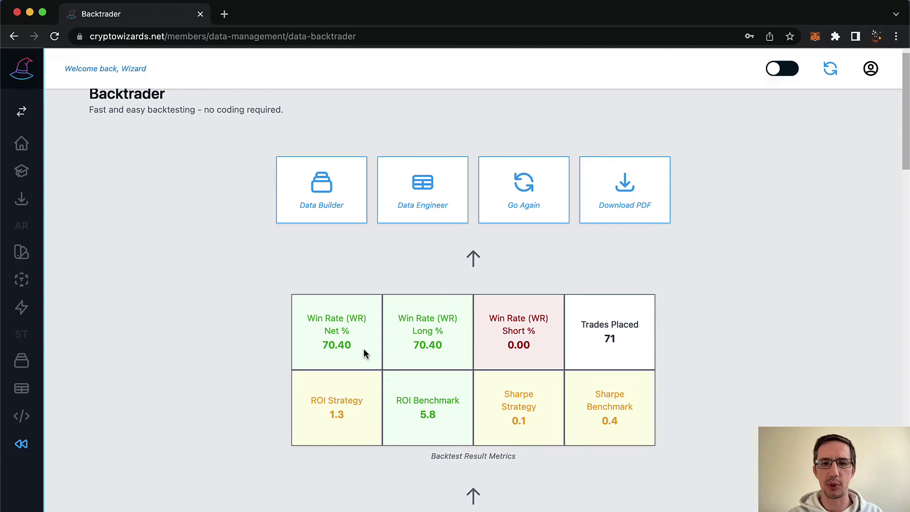
Download the backtest report as a PDF and show it in Finder.
{"action": "left_click", "coordinate": [317, 348]}
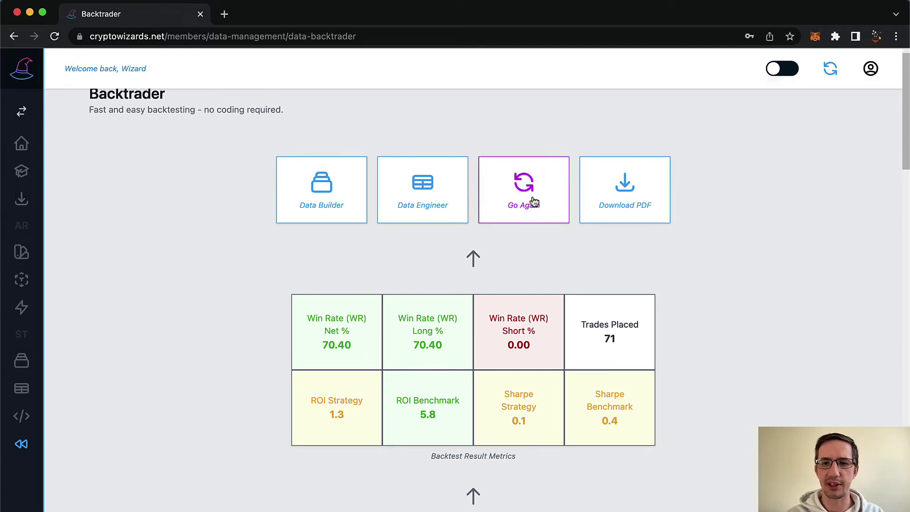
{"action": "left_click", "coordinate": [621, 198]}
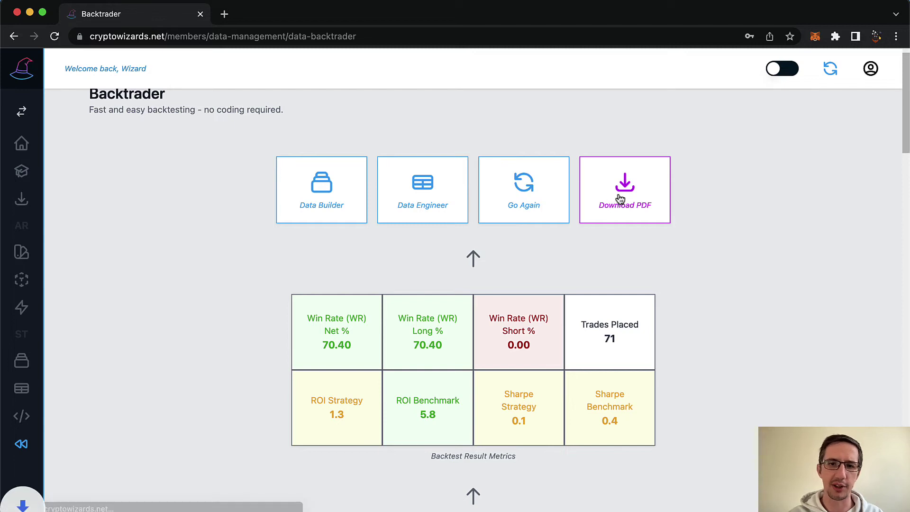
{"action": "left_click", "coordinate": [161, 499]}
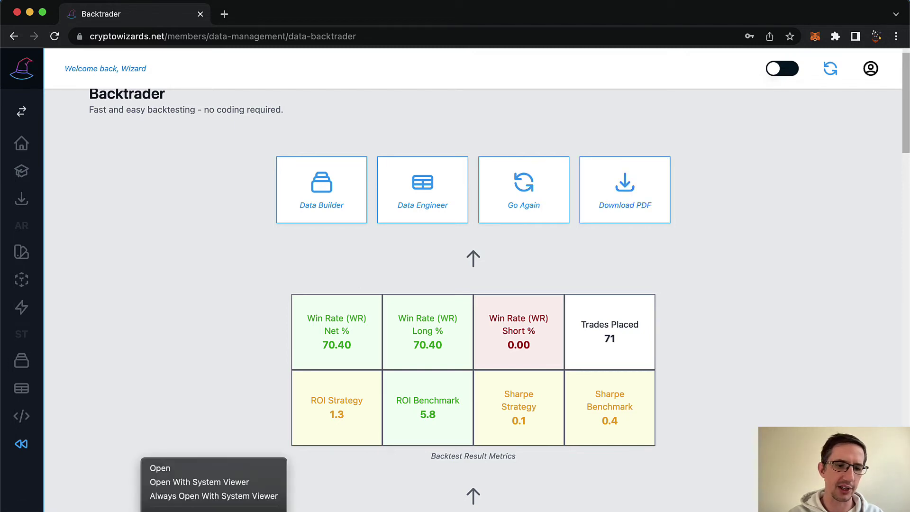
{"action": "left_click", "coordinate": [176, 510]}
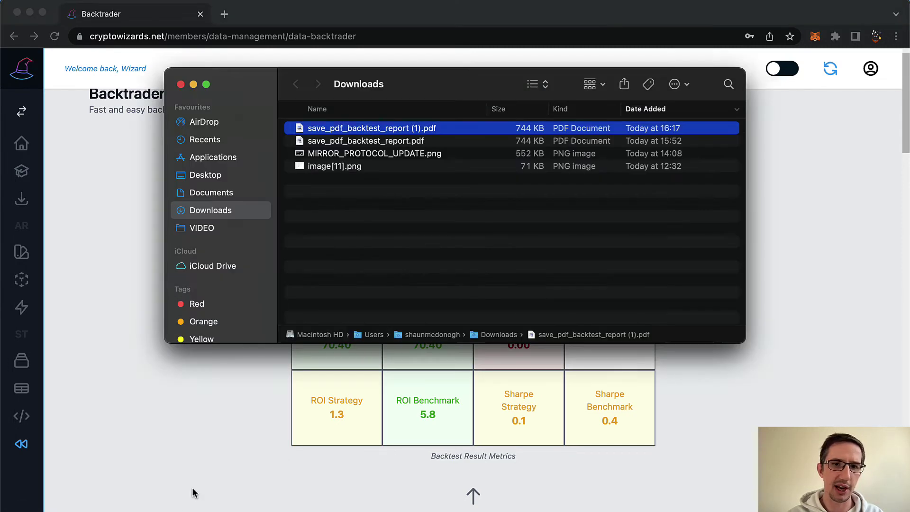
{"action": "double_click", "coordinate": [359, 128]}
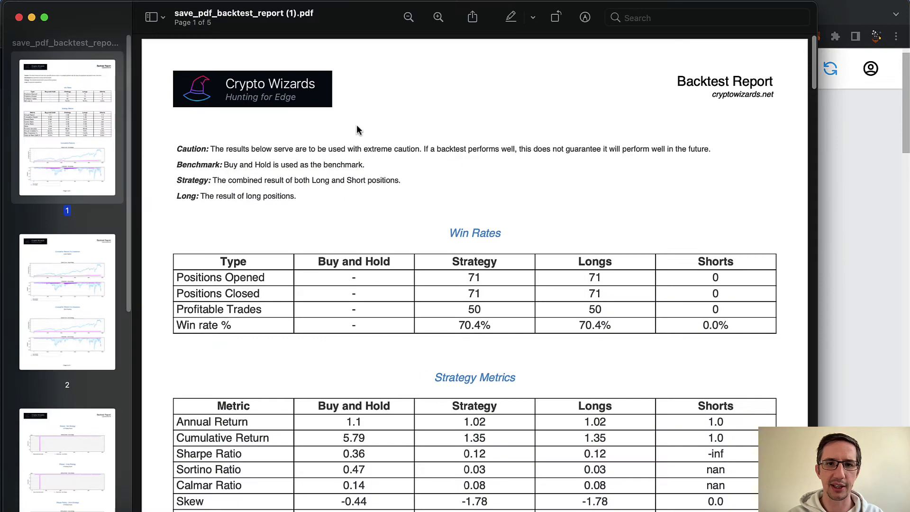
{"action": "scroll", "coordinate": [386, 278], "scroll_direction": "down", "scroll_amount": 5}
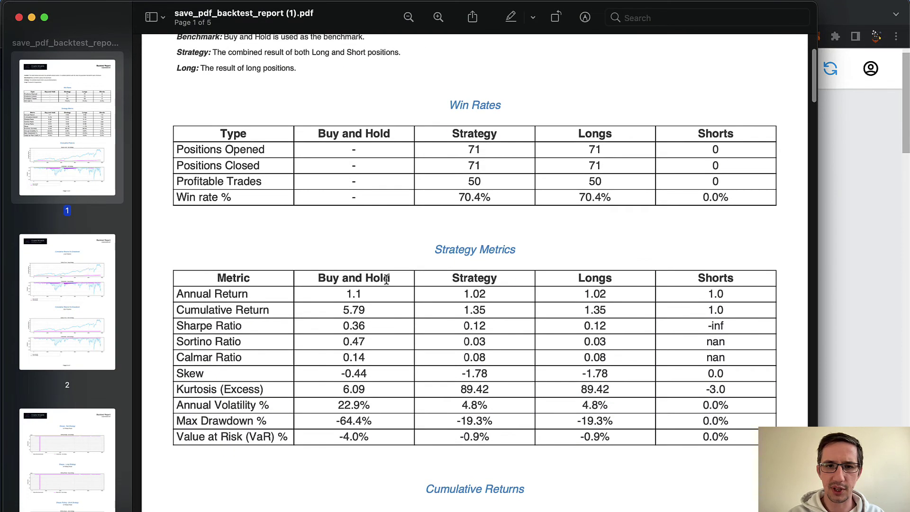
{"action": "scroll", "coordinate": [386, 278], "scroll_direction": "down", "scroll_amount": 2}
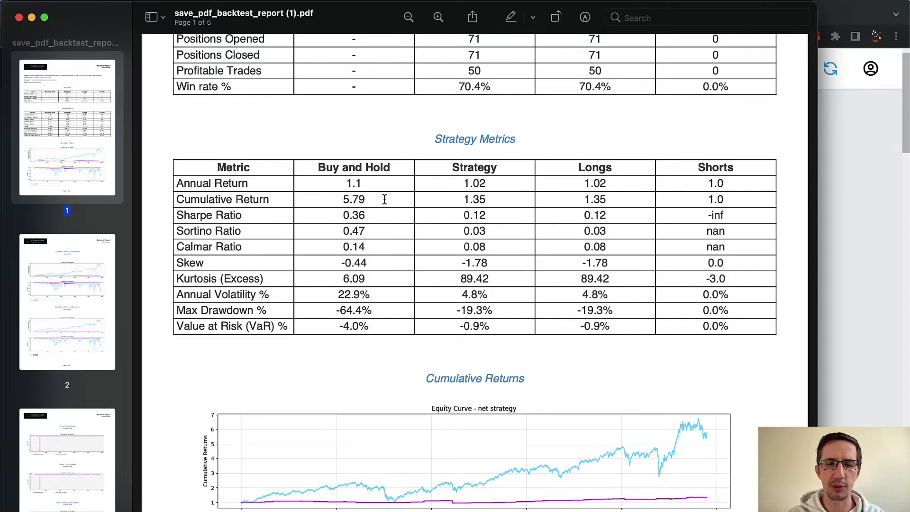
{"action": "scroll", "coordinate": [399, 199], "scroll_direction": "down", "scroll_amount": 2}
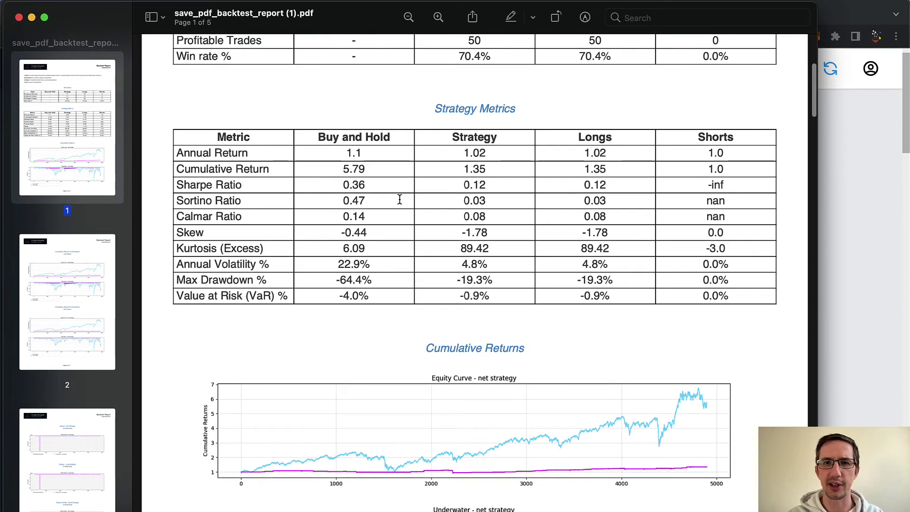
{"action": "scroll", "coordinate": [399, 199], "scroll_direction": "down", "scroll_amount": 1}
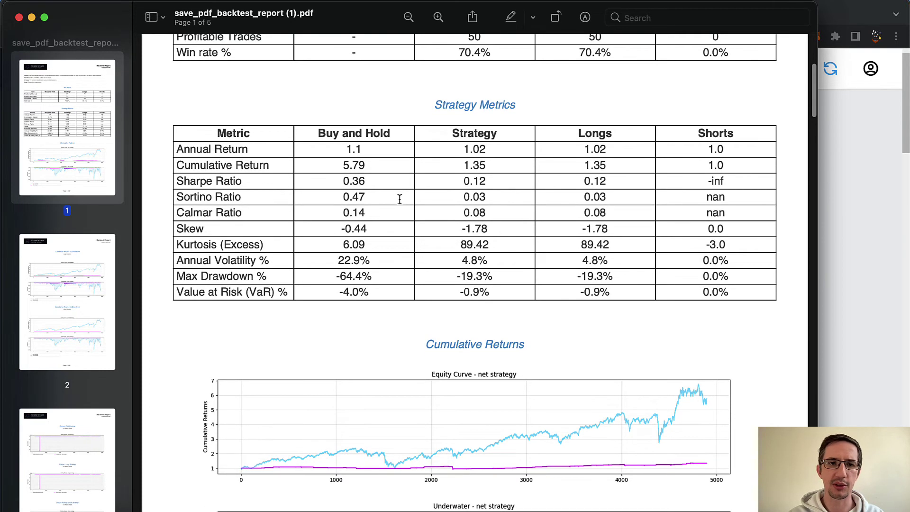
{"action": "scroll", "coordinate": [399, 199], "scroll_direction": "up", "scroll_amount": 1}
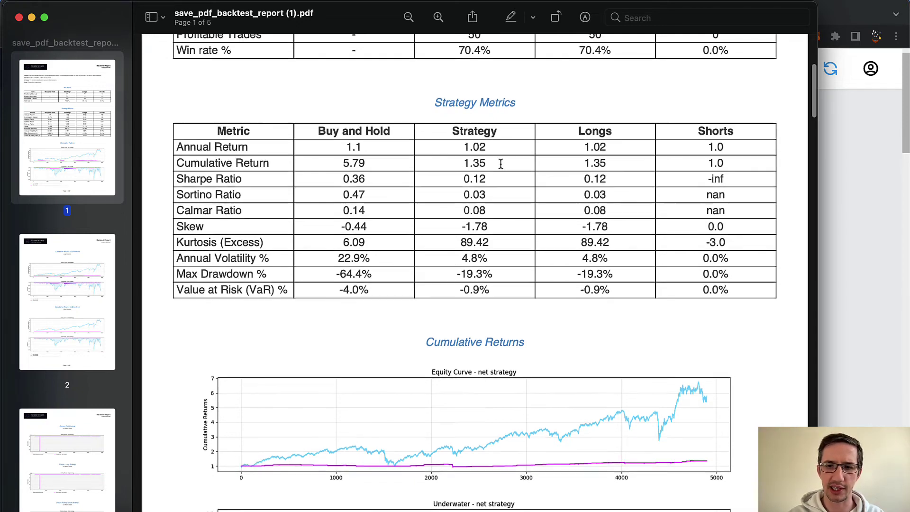
{"action": "scroll", "coordinate": [501, 163], "scroll_direction": "down", "scroll_amount": 1}
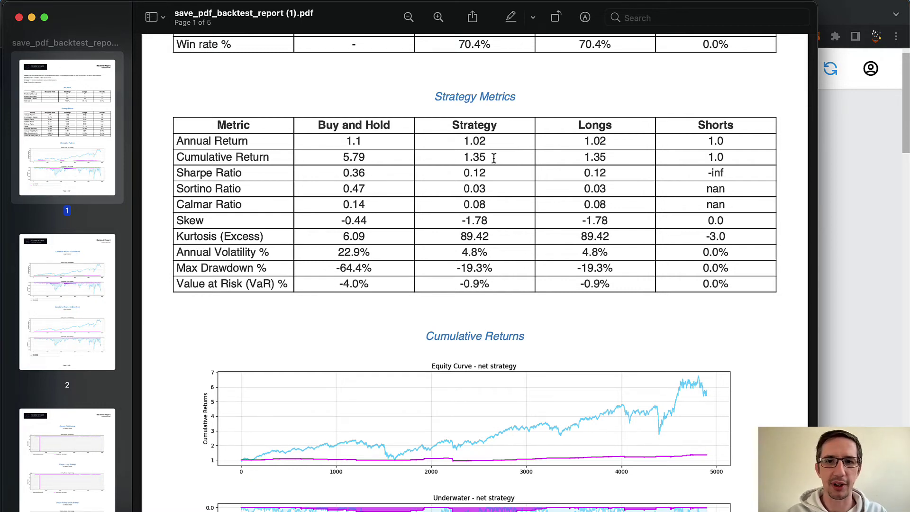
{"action": "scroll", "coordinate": [493, 158], "scroll_direction": "down", "scroll_amount": 1}
{"action": "scroll", "coordinate": [494, 158], "scroll_direction": "up", "scroll_amount": 3}
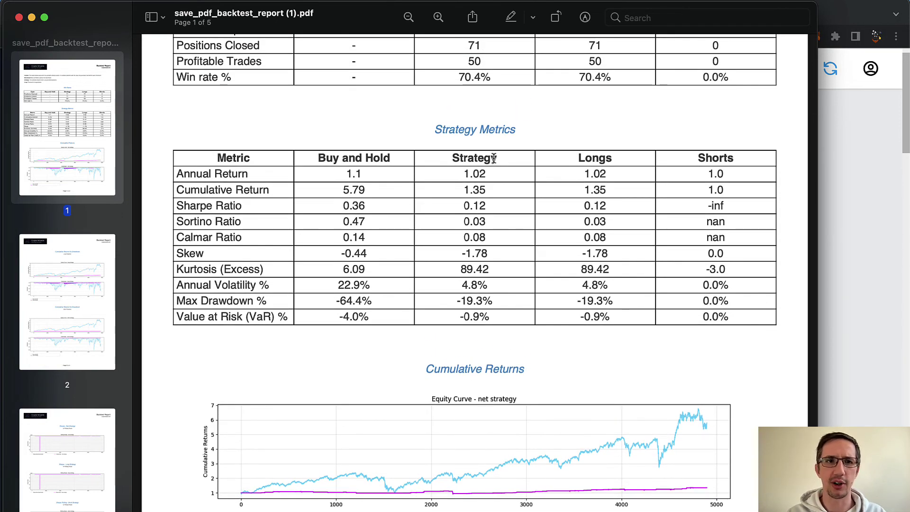
{"action": "scroll", "coordinate": [494, 158], "scroll_direction": "down", "scroll_amount": 3}
{"action": "scroll", "coordinate": [494, 158], "scroll_direction": "down", "scroll_amount": 2}
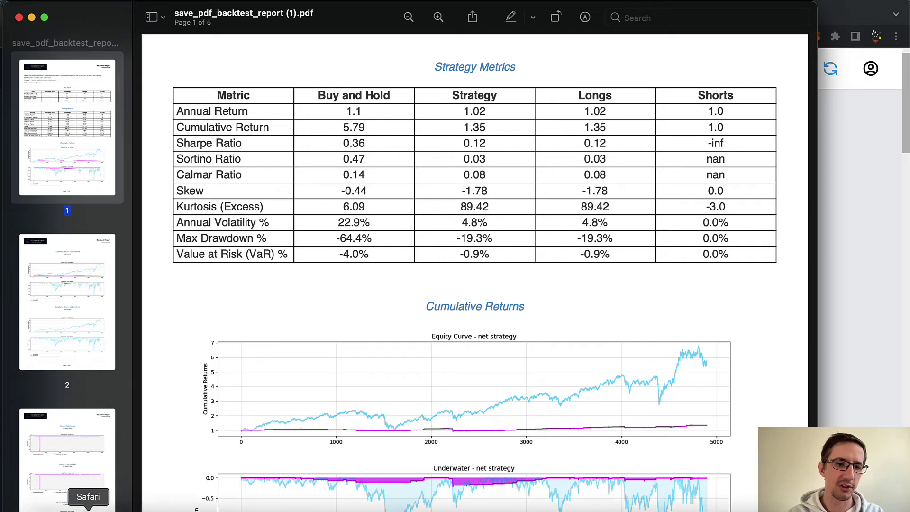
{"action": "left_click", "coordinate": [89, 502]}
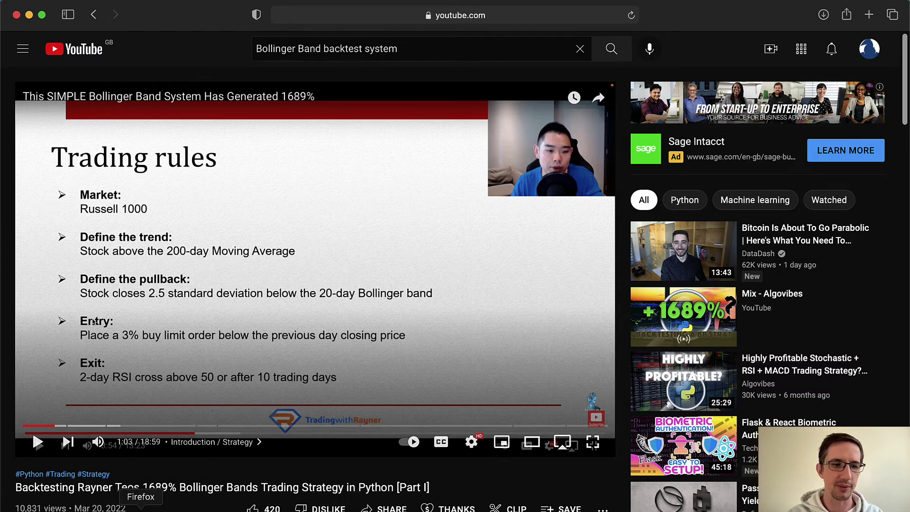
{"action": "left_click", "coordinate": [114, 510]}
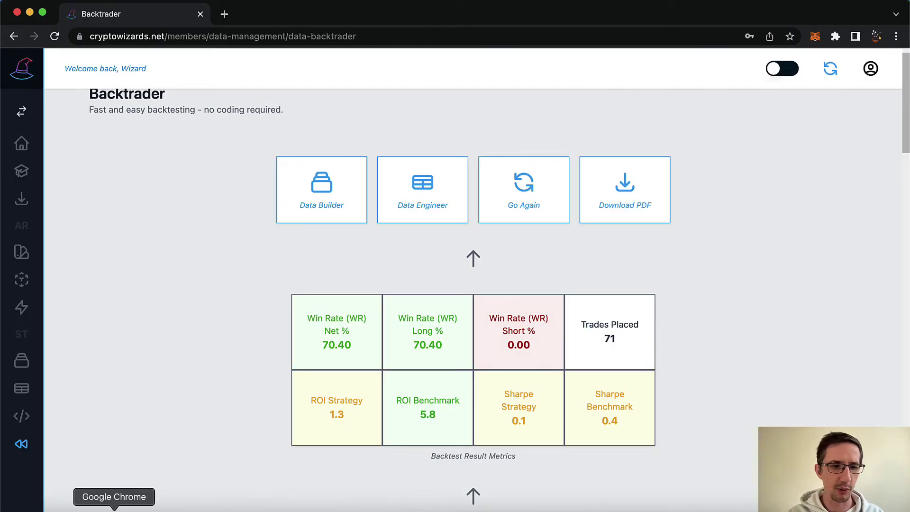
{"action": "left_click", "coordinate": [36, 509]}
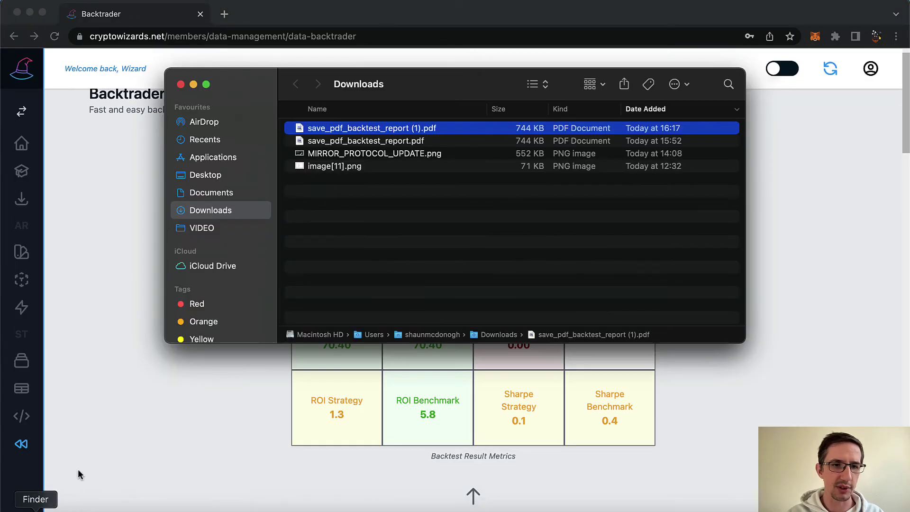
{"action": "double_click", "coordinate": [372, 129]}
{"action": "scroll", "coordinate": [429, 365], "scroll_direction": "down", "scroll_amount": 2}
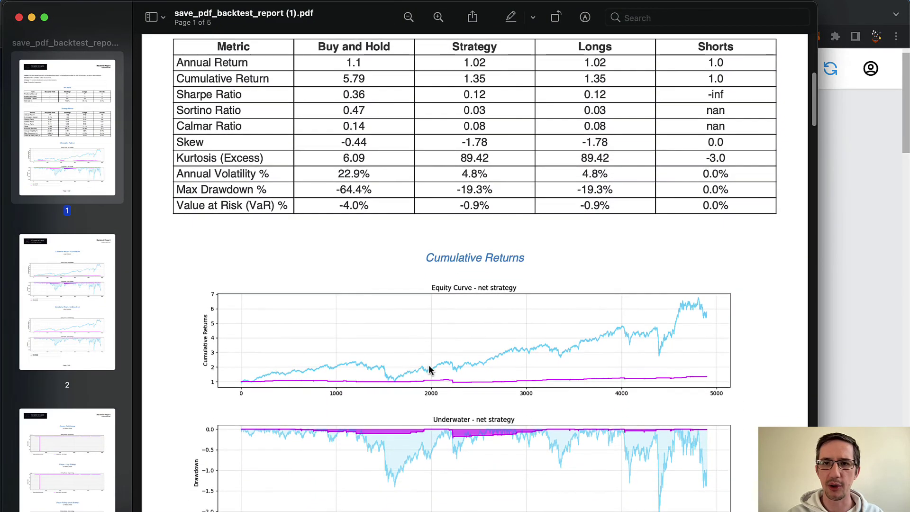
{"action": "scroll", "coordinate": [429, 369], "scroll_direction": "down", "scroll_amount": 1}
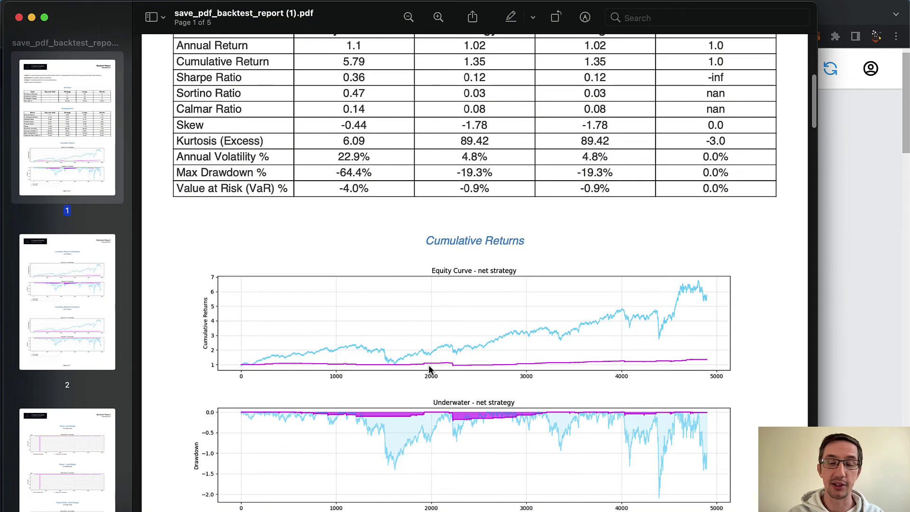
{"action": "scroll", "coordinate": [429, 369], "scroll_direction": "down", "scroll_amount": 1}
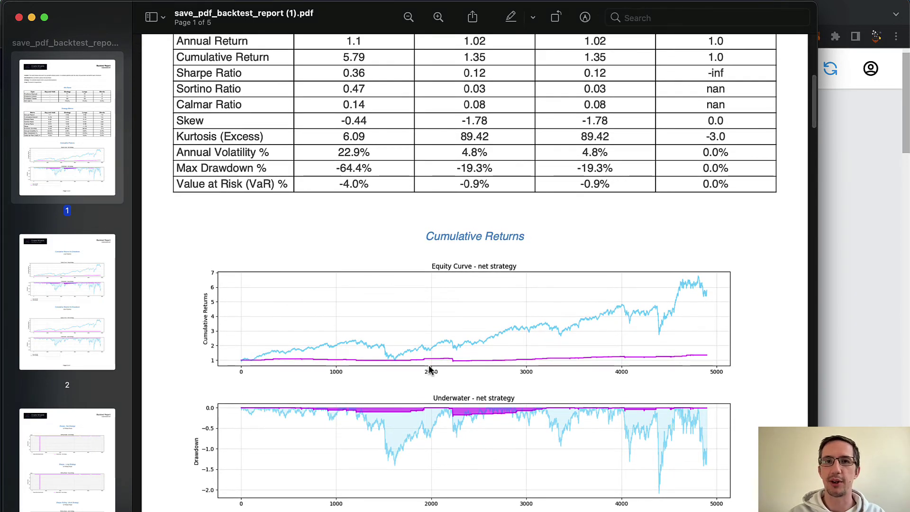
{"action": "scroll", "coordinate": [429, 369], "scroll_direction": "down", "scroll_amount": 5}
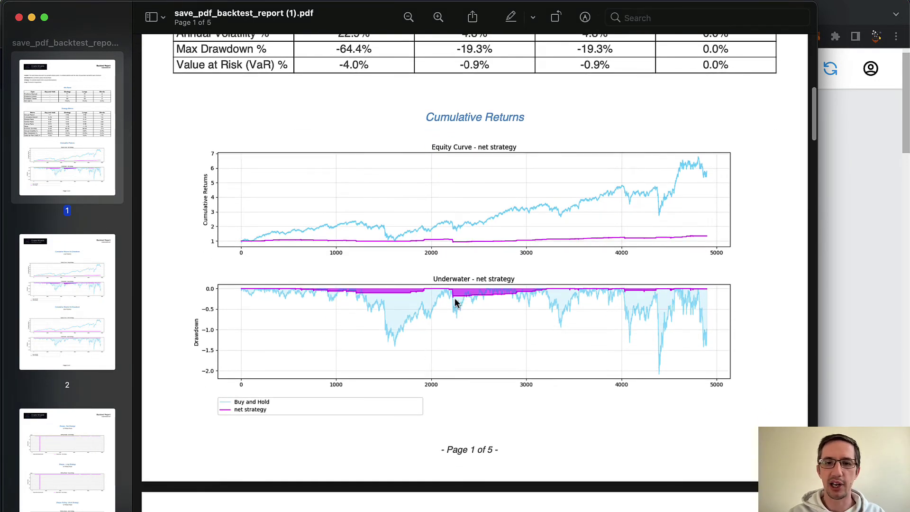
{"action": "scroll", "coordinate": [457, 301], "scroll_direction": "up", "scroll_amount": 7}
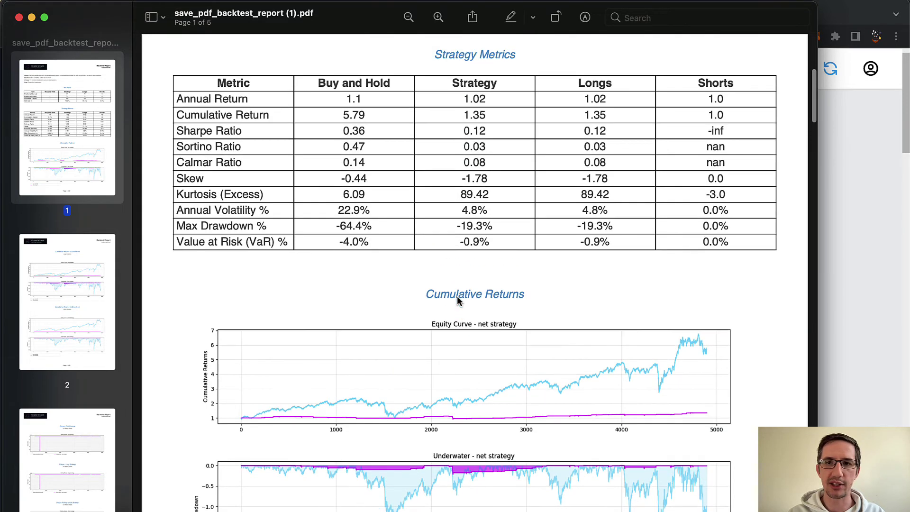
{"action": "left_click_drag", "start_coordinate": [494, 226], "coordinate": [457, 230]}
{"action": "left_click", "coordinate": [457, 231]}
{"action": "scroll", "coordinate": [467, 396], "scroll_direction": "down", "scroll_amount": 6}
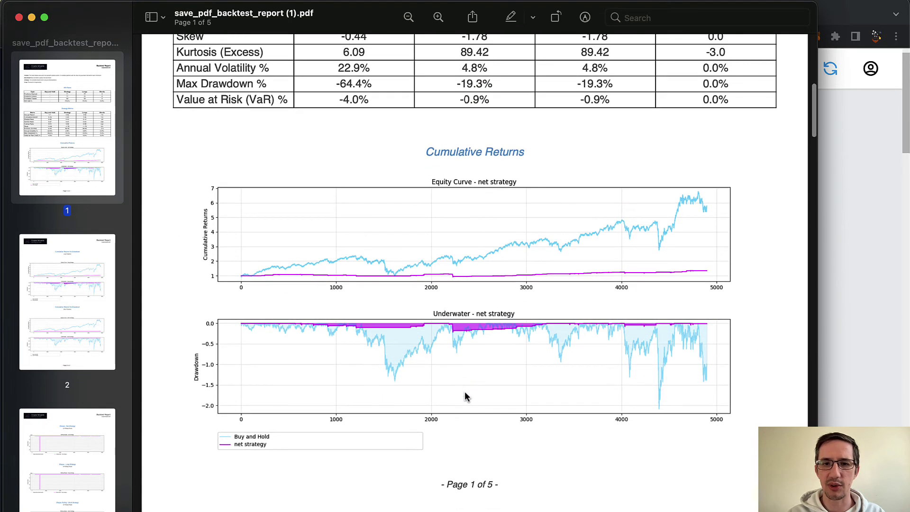
{"action": "scroll", "coordinate": [465, 397], "scroll_direction": "up", "scroll_amount": 15}
{"action": "scroll", "coordinate": [464, 395], "scroll_direction": "down", "scroll_amount": 16}
{"action": "scroll", "coordinate": [464, 396], "scroll_direction": "down", "scroll_amount": 20}
{"action": "scroll", "coordinate": [464, 396], "scroll_direction": "down", "scroll_amount": 10}
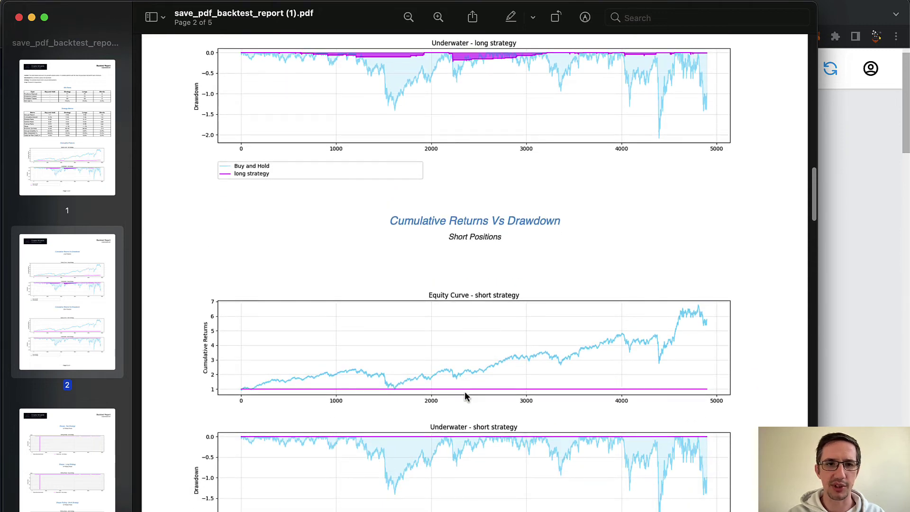
{"action": "scroll", "coordinate": [464, 396], "scroll_direction": "up", "scroll_amount": 20}
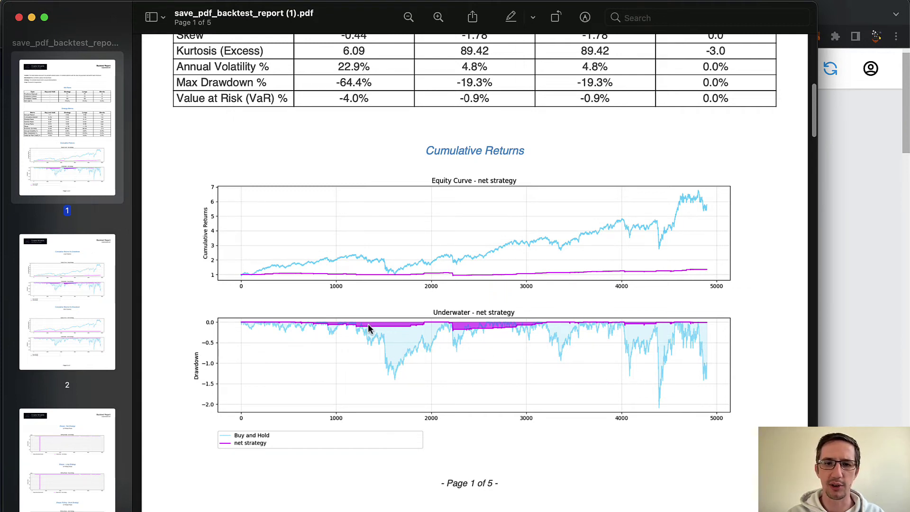
{"action": "scroll", "coordinate": [349, 424], "scroll_direction": "down", "scroll_amount": 20}
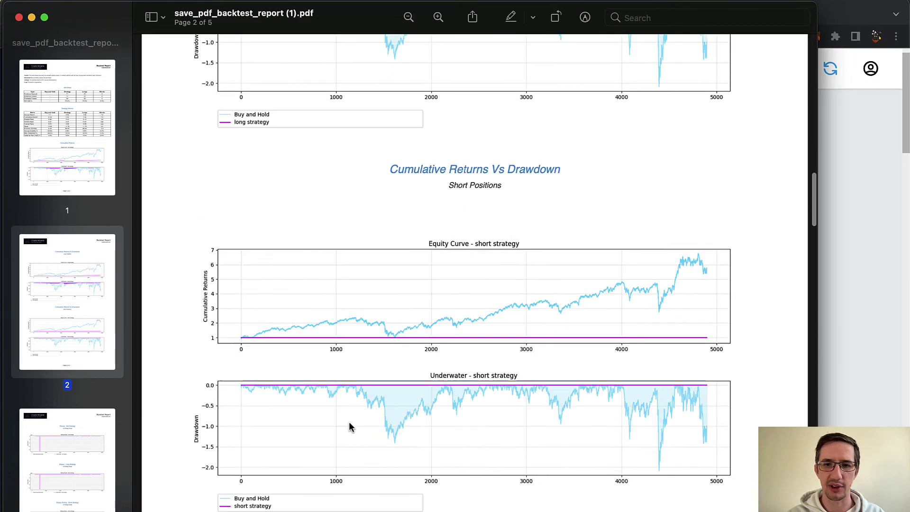
{"action": "scroll", "coordinate": [349, 427], "scroll_direction": "down", "scroll_amount": 20}
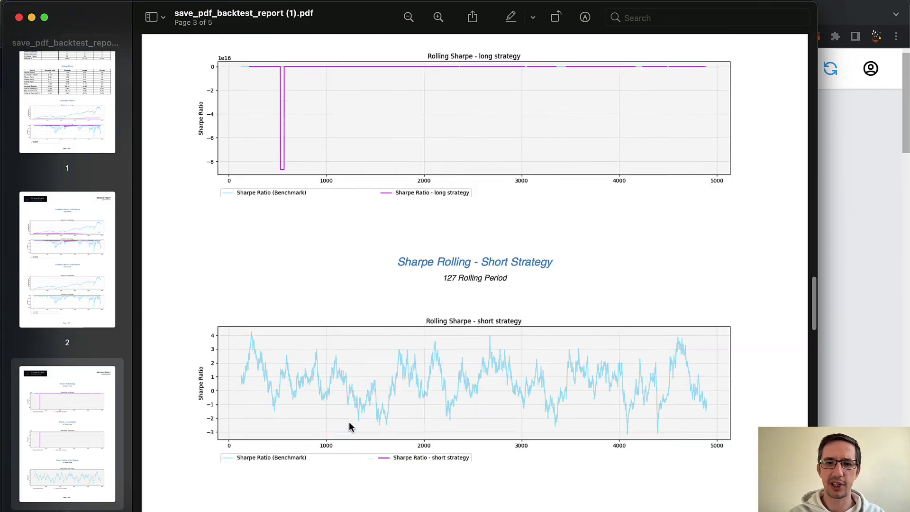
{"action": "scroll", "coordinate": [349, 427], "scroll_direction": "down", "scroll_amount": 6}
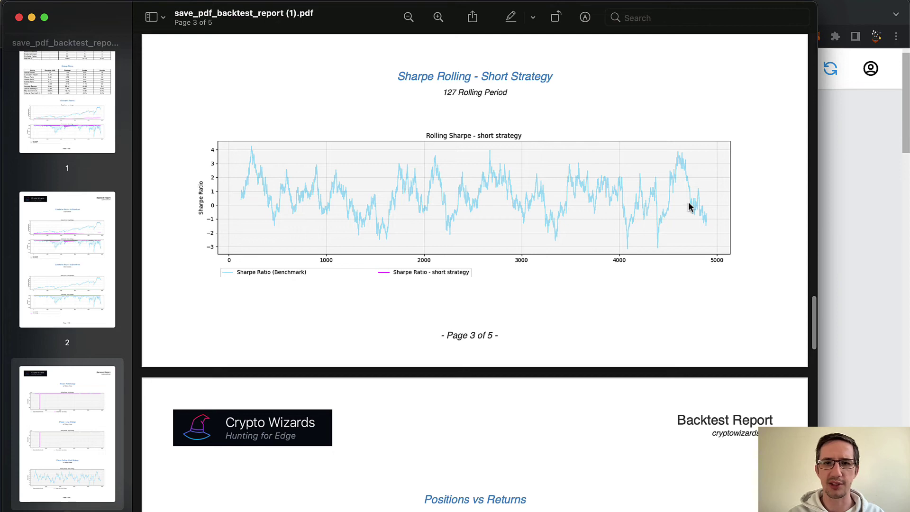
{"action": "scroll", "coordinate": [703, 203], "scroll_direction": "down", "scroll_amount": 3}
{"action": "scroll", "coordinate": [703, 203], "scroll_direction": "down", "scroll_amount": 15}
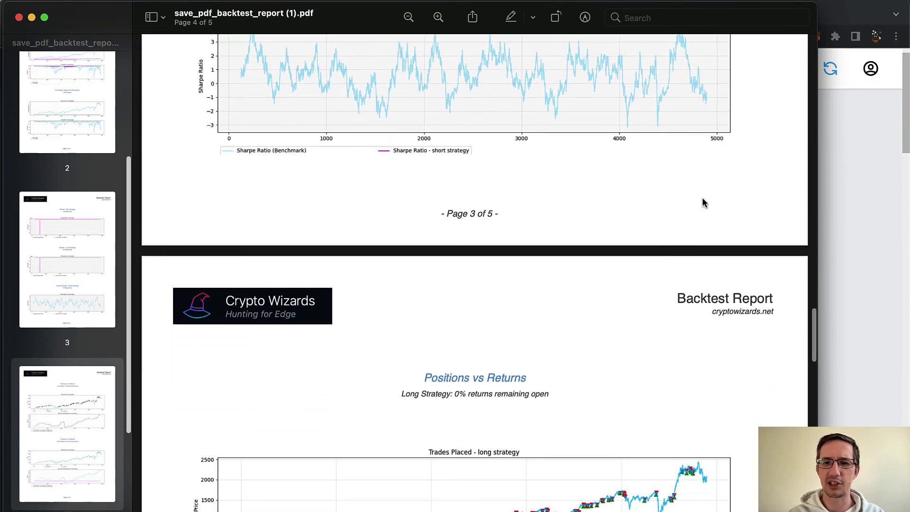
{"action": "scroll", "coordinate": [703, 203], "scroll_direction": "down", "scroll_amount": 3}
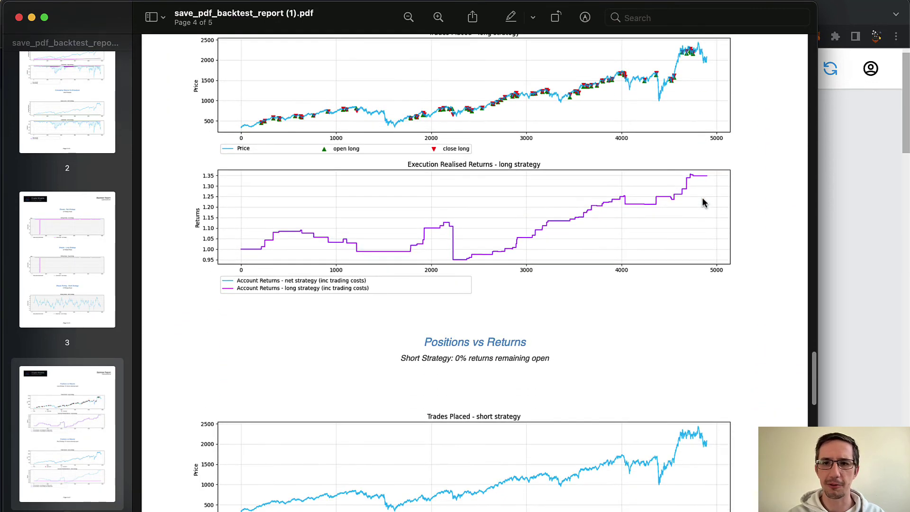
{"action": "scroll", "coordinate": [704, 370], "scroll_direction": "down", "scroll_amount": 20}
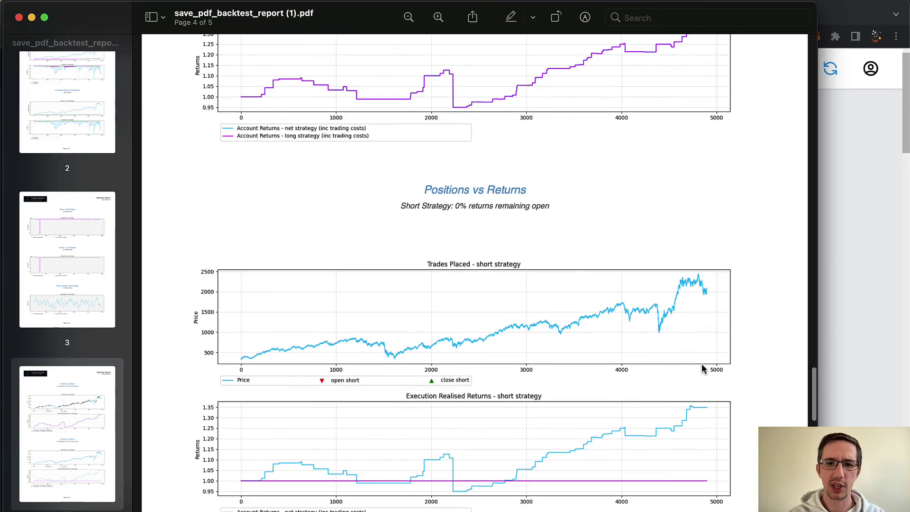
{"action": "scroll", "coordinate": [703, 369], "scroll_direction": "down", "scroll_amount": 15}
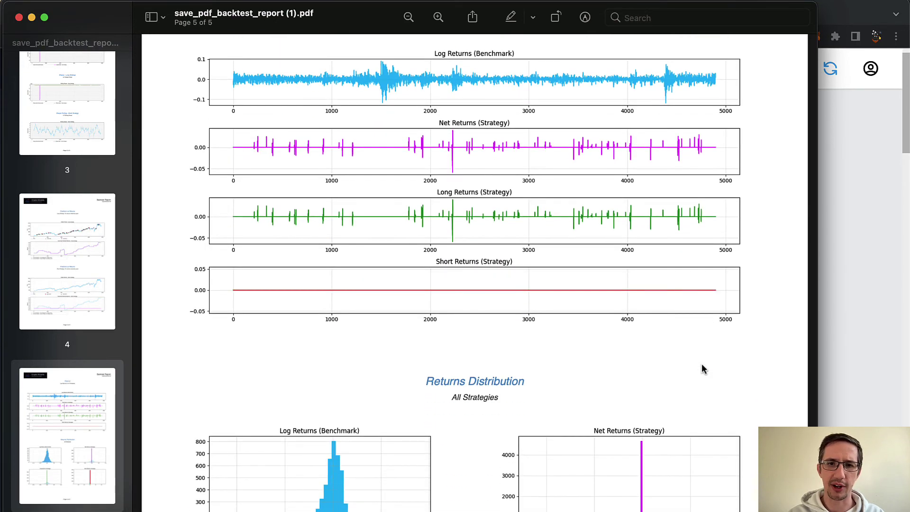
{"action": "scroll", "coordinate": [704, 369], "scroll_direction": "down", "scroll_amount": 1}
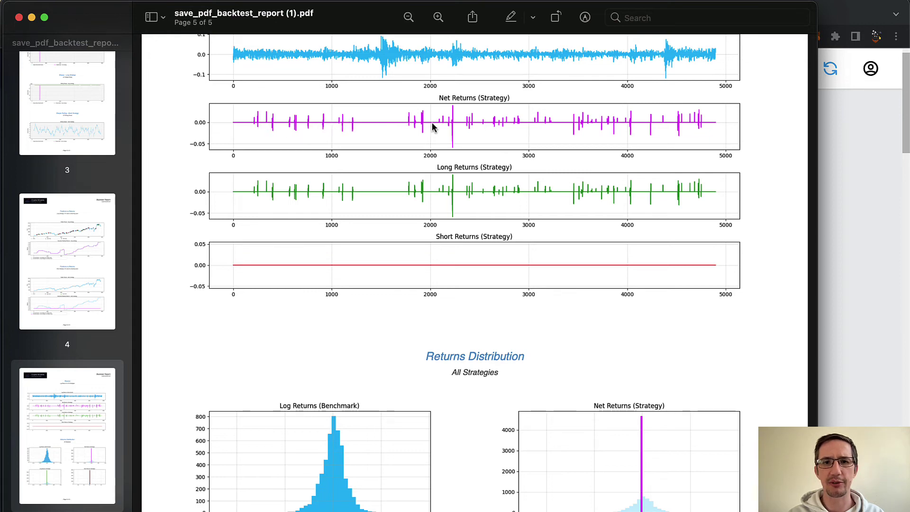
{"action": "scroll", "coordinate": [467, 125], "scroll_direction": "up", "scroll_amount": 3}
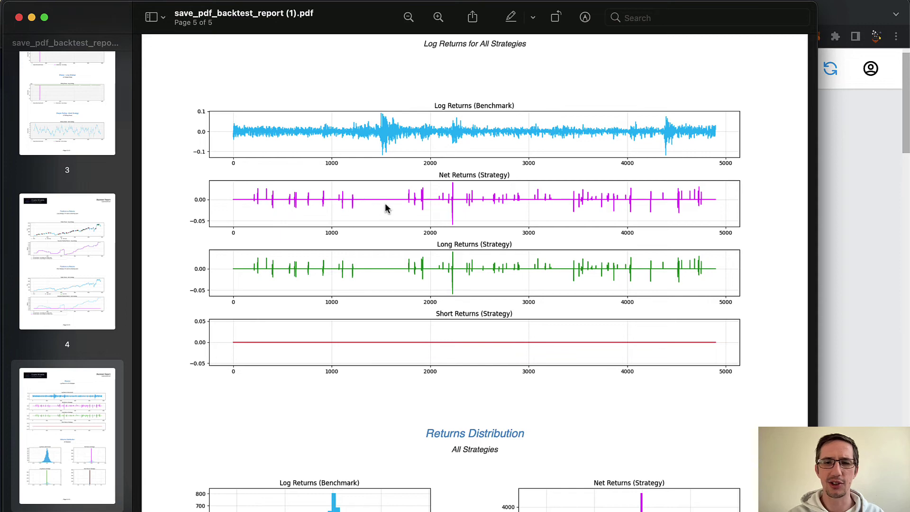
{"action": "scroll", "coordinate": [701, 210], "scroll_direction": "up", "scroll_amount": 10}
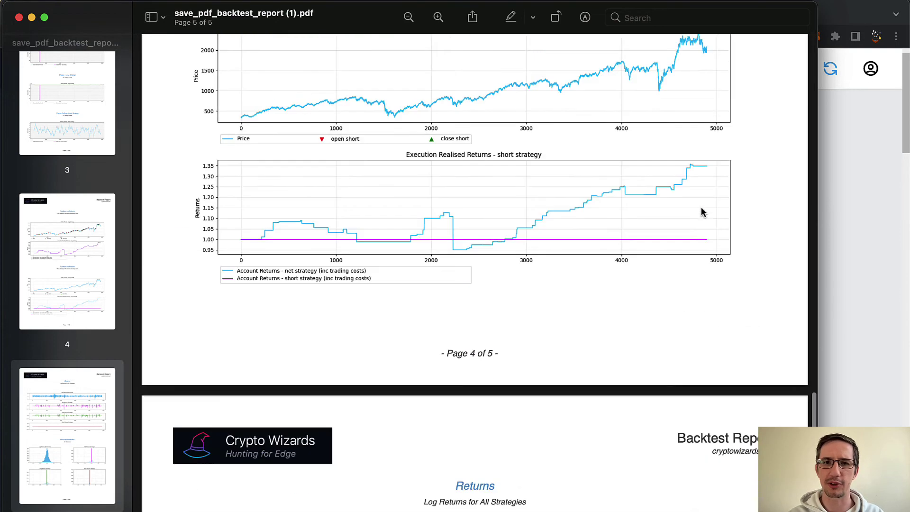
{"action": "scroll", "coordinate": [701, 207], "scroll_direction": "up", "scroll_amount": 8}
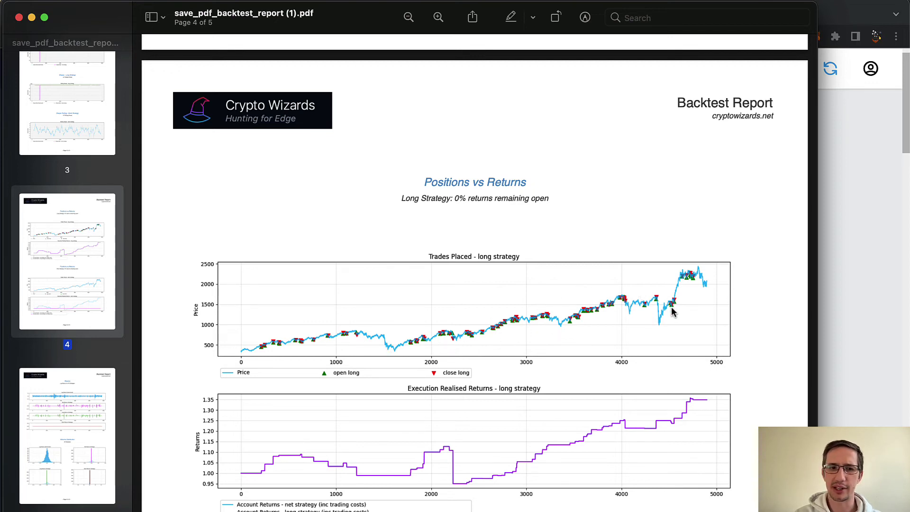
{"action": "scroll", "coordinate": [670, 311], "scroll_direction": "down", "scroll_amount": 3}
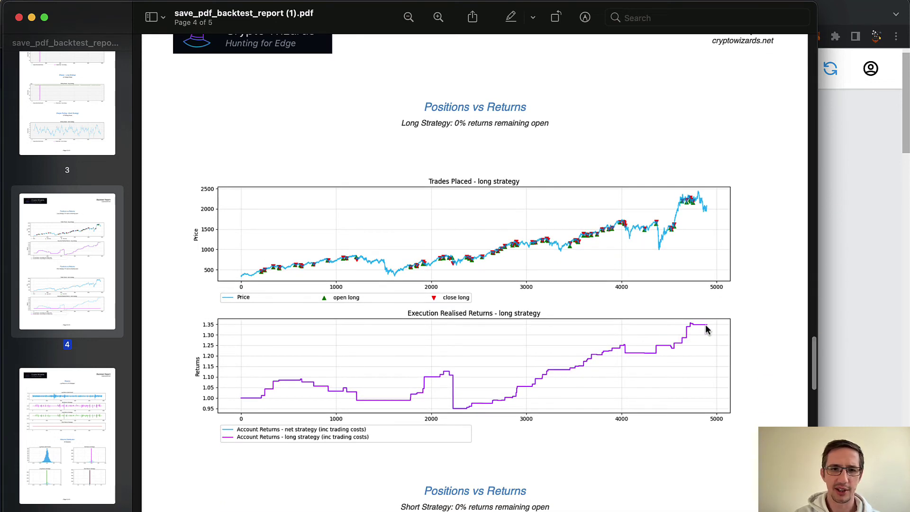
{"action": "scroll", "coordinate": [705, 326], "scroll_direction": "down", "scroll_amount": 1}
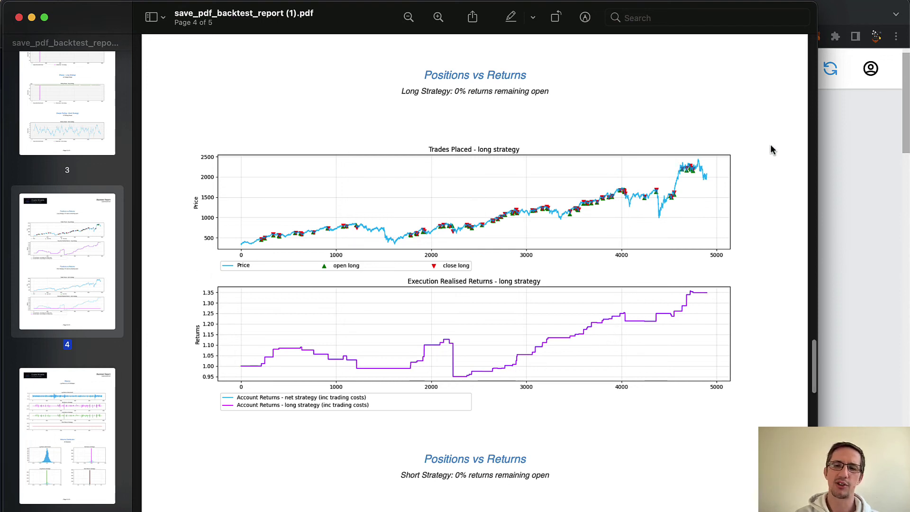
{"action": "scroll", "coordinate": [770, 149], "scroll_direction": "down", "scroll_amount": 3}
{"action": "scroll", "coordinate": [770, 149], "scroll_direction": "down", "scroll_amount": 15}
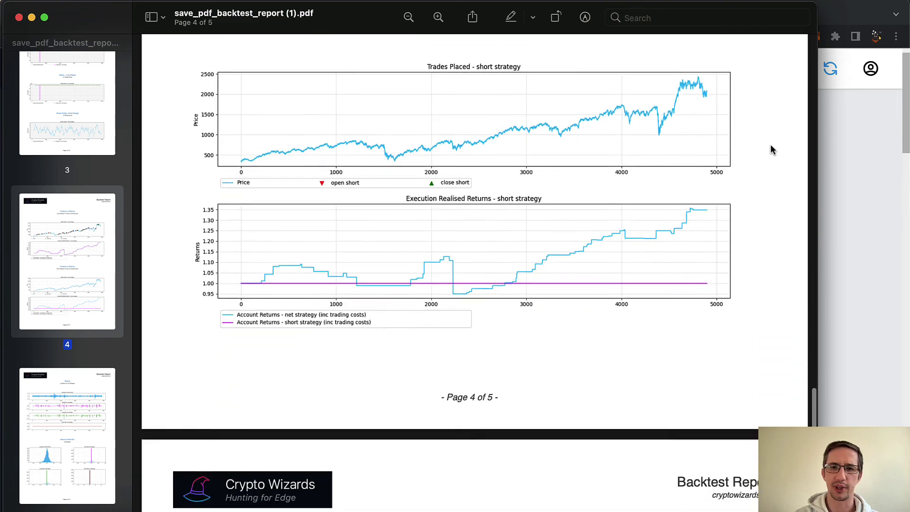
{"action": "scroll", "coordinate": [771, 150], "scroll_direction": "down", "scroll_amount": 15}
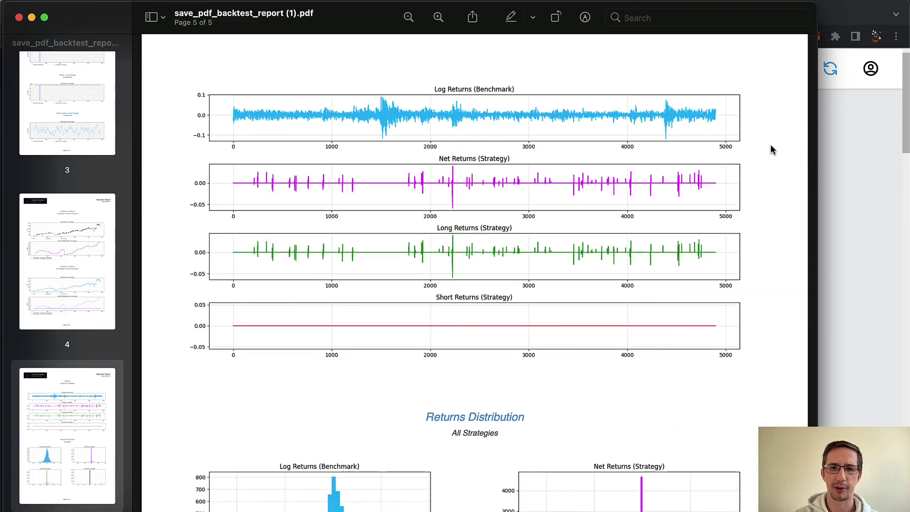
Close the PDF and rerun the backtest with 0.001 commission and 0.001 slippage.
{"action": "left_click", "coordinate": [19, 18]}
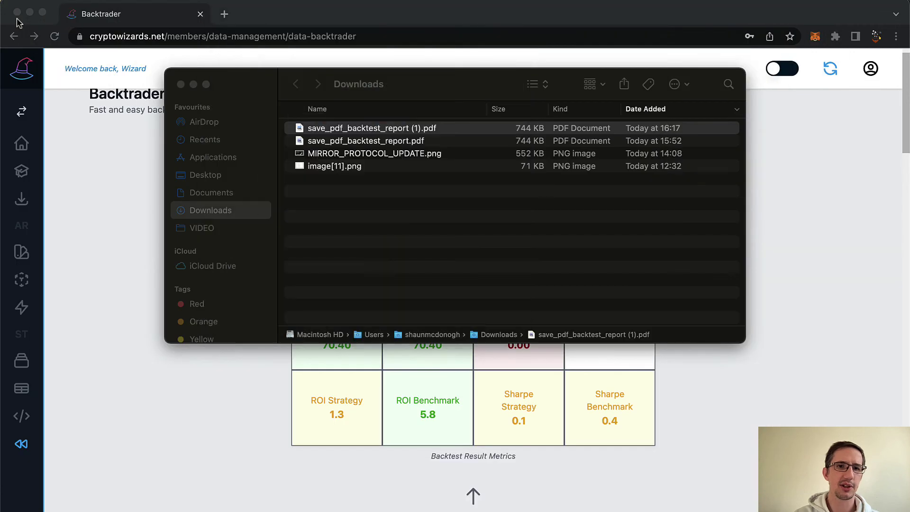
{"action": "left_click", "coordinate": [137, 228]}
{"action": "scroll", "coordinate": [137, 229], "scroll_direction": "down", "scroll_amount": 12}
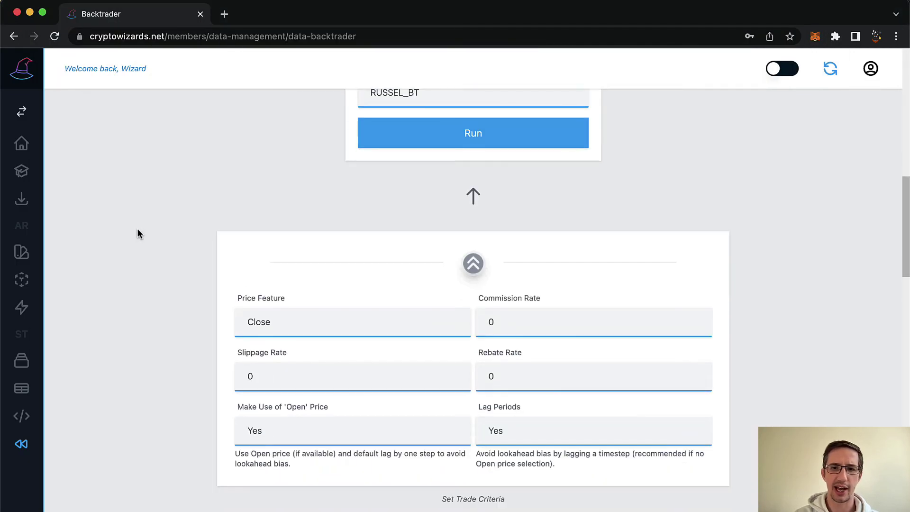
{"action": "left_click", "coordinate": [518, 322]}
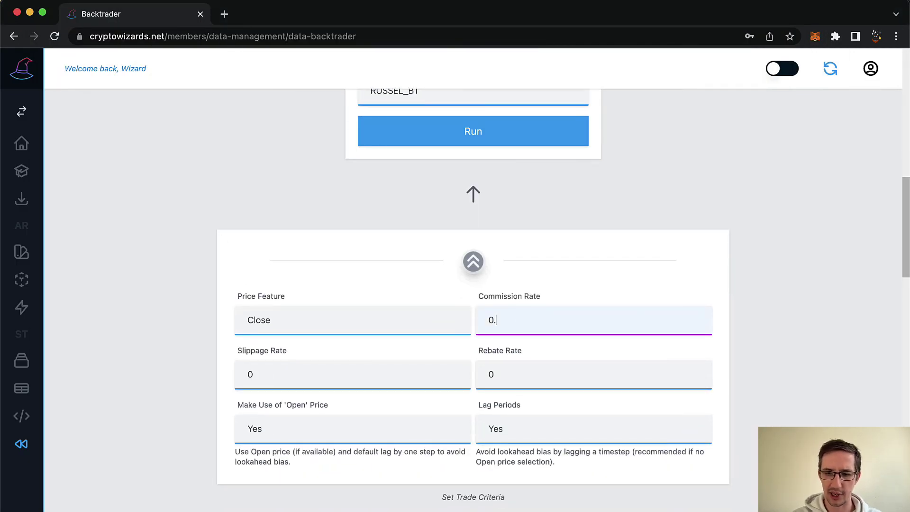
{"action": "left_click", "coordinate": [340, 383]}
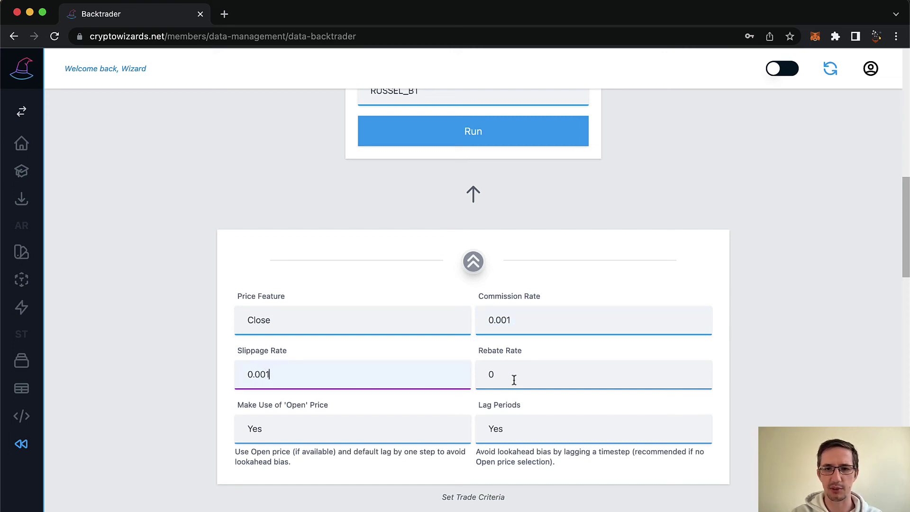
{"action": "scroll", "coordinate": [511, 213], "scroll_direction": "up", "scroll_amount": 3}
{"action": "left_click", "coordinate": [487, 265]}
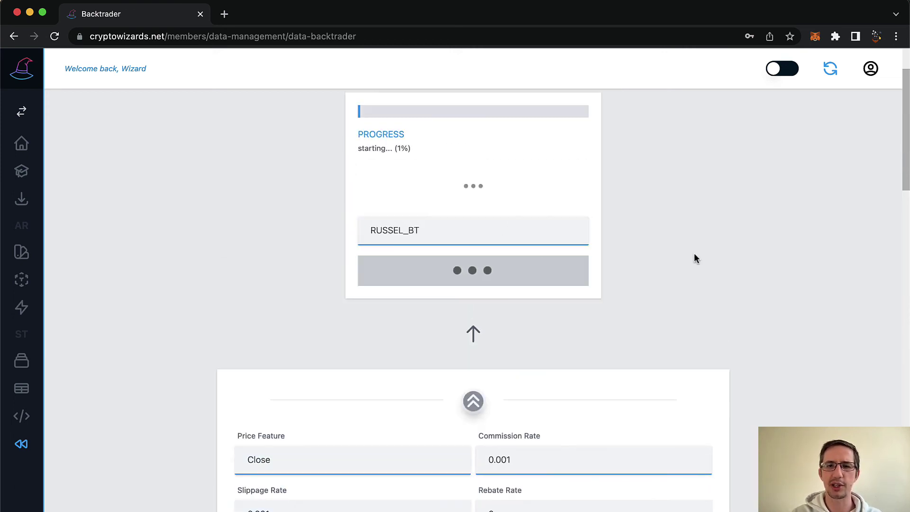
Download the new PDF report and open it in the browser.
{"action": "scroll", "coordinate": [694, 252], "scroll_direction": "up", "scroll_amount": 1}
{"action": "scroll", "coordinate": [694, 258], "scroll_direction": "up", "scroll_amount": 1}
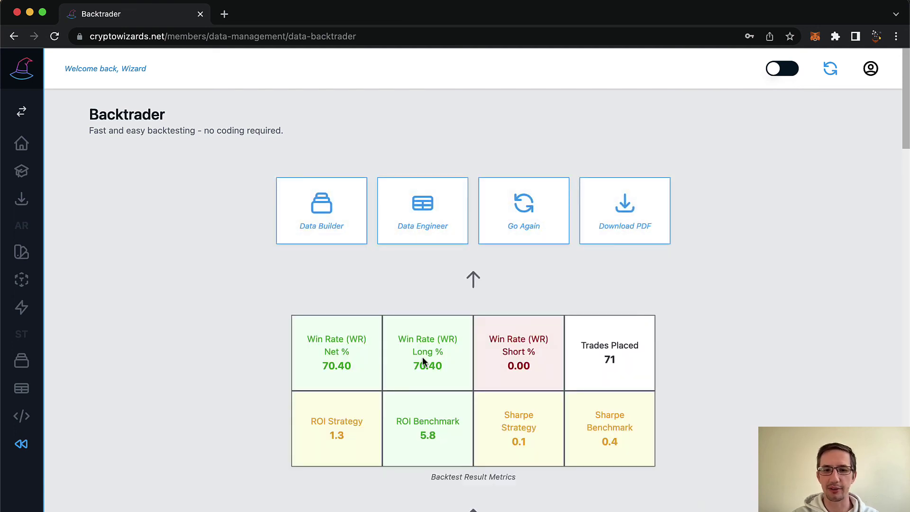
{"action": "left_click", "coordinate": [634, 213]}
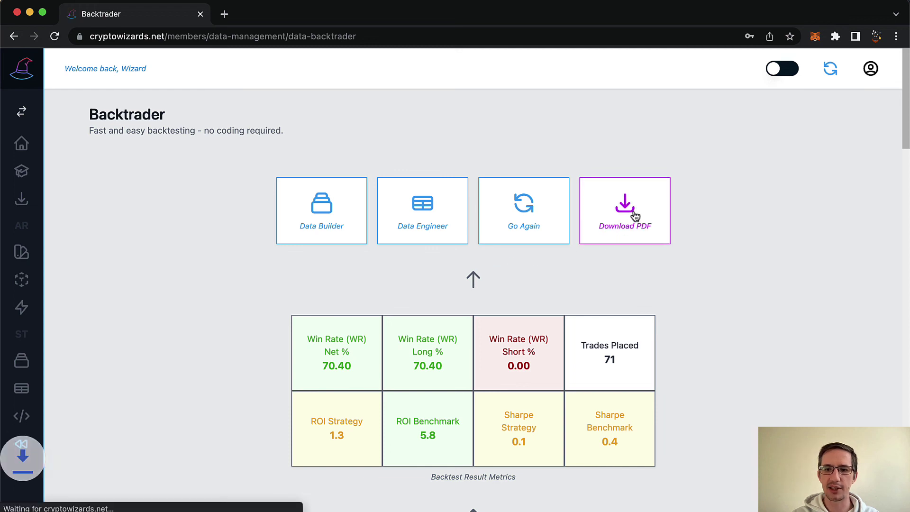
{"action": "right_click", "coordinate": [135, 507]}
{"action": "left_click", "coordinate": [152, 465]}
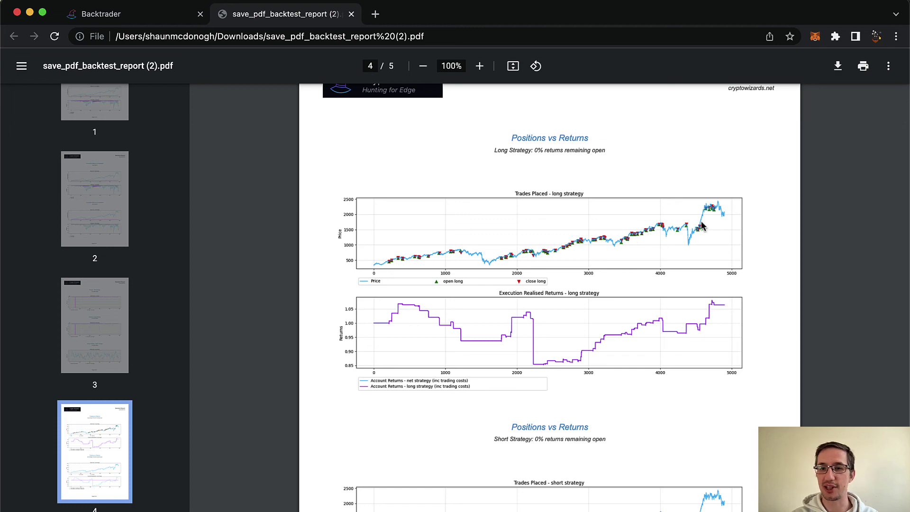
Highlight the 70.4% strategy win rate on page 1 of the PDF, then go back to the Backtrader tab.
{"action": "scroll", "coordinate": [755, 225], "scroll_direction": "up", "scroll_amount": 1}
{"action": "scroll", "coordinate": [755, 221], "scroll_direction": "up", "scroll_amount": 20}
{"action": "scroll", "coordinate": [756, 226], "scroll_direction": "down", "scroll_amount": 3}
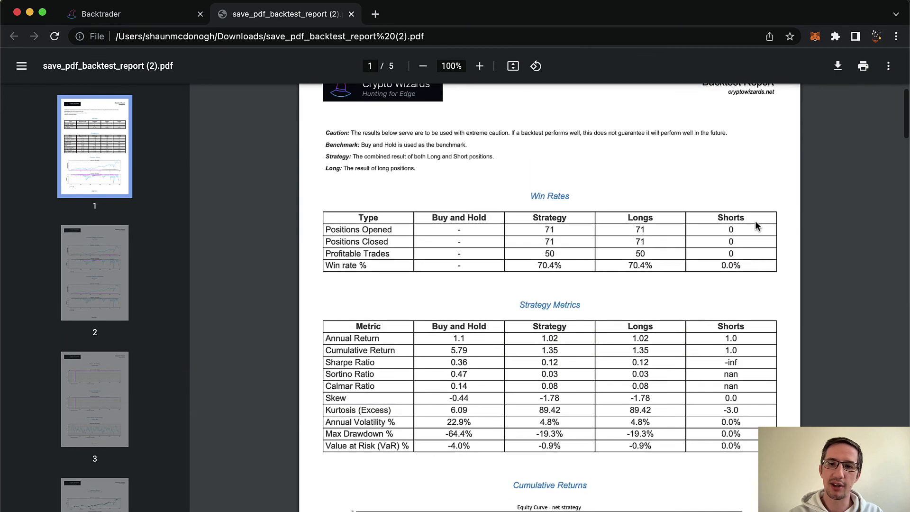
{"action": "scroll", "coordinate": [756, 225], "scroll_direction": "up", "scroll_amount": 1}
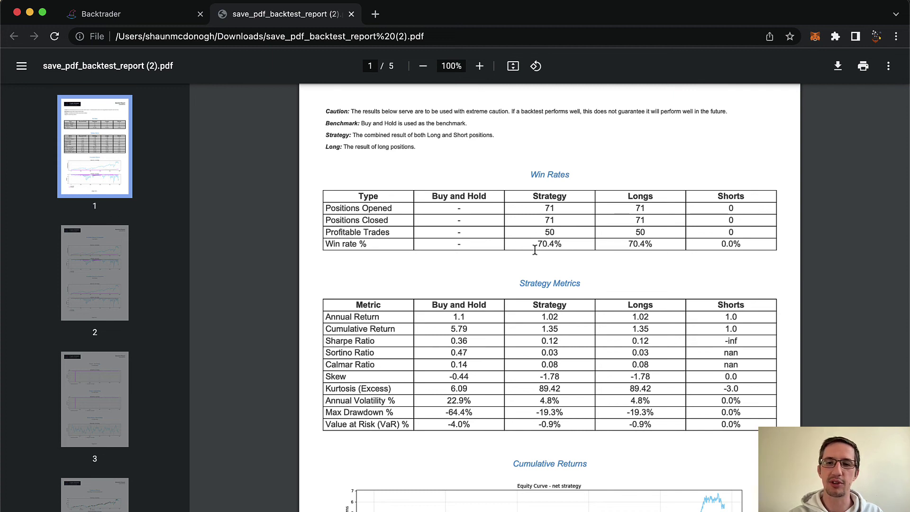
{"action": "left_click_drag", "start_coordinate": [537, 244], "coordinate": [561, 243]}
{"action": "left_click", "coordinate": [561, 244]}
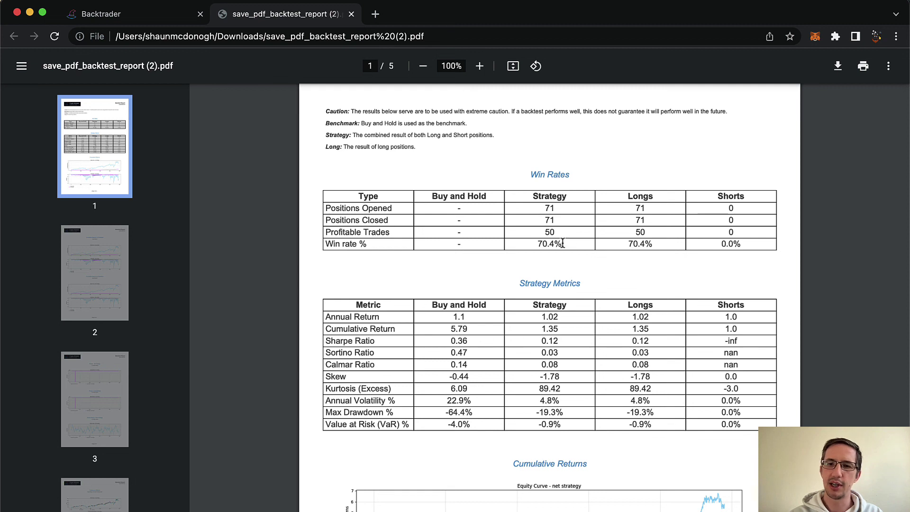
{"action": "left_click_drag", "start_coordinate": [563, 244], "coordinate": [539, 243]}
{"action": "left_click", "coordinate": [539, 244]}
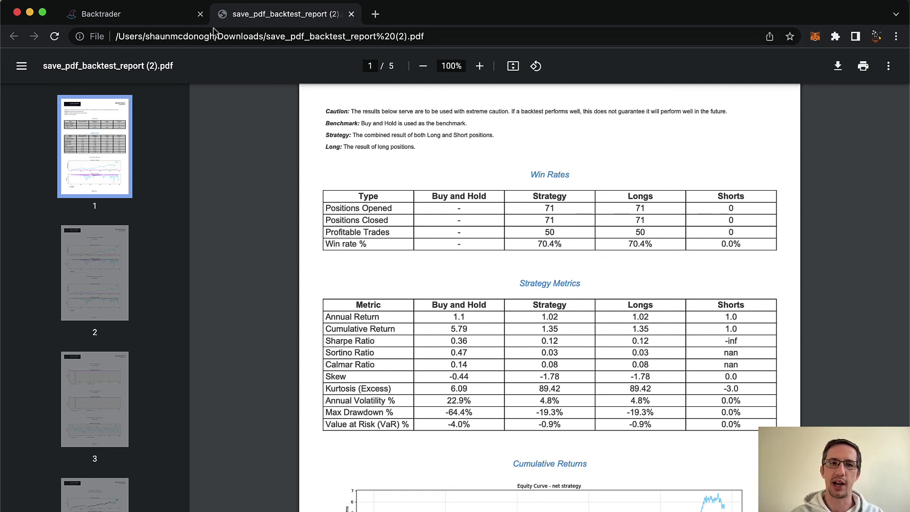
{"action": "left_click", "coordinate": [170, 14]}
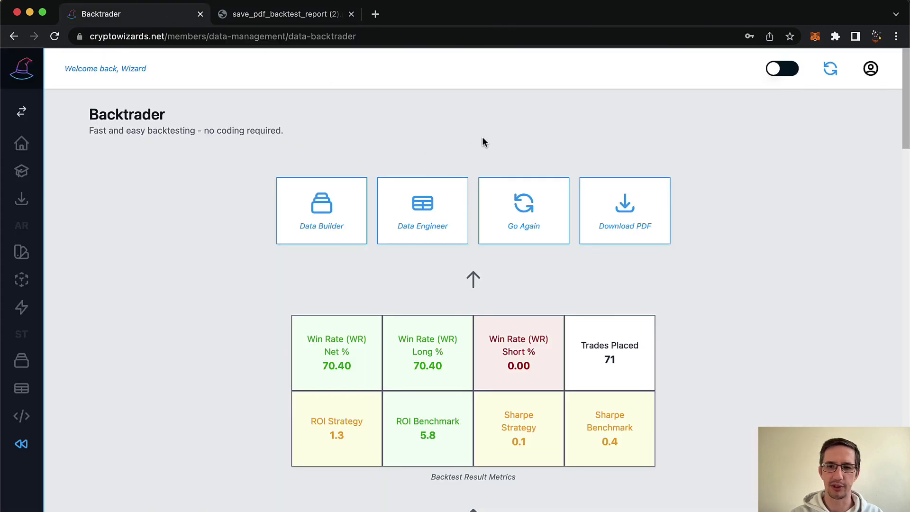
Review the 70.40% win-rate backtest results, then switch to the paused YouTube video's Trading rules slide.
{"action": "scroll", "coordinate": [483, 138], "scroll_direction": "down", "scroll_amount": 2}
{"action": "scroll", "coordinate": [482, 139], "scroll_direction": "up", "scroll_amount": 2}
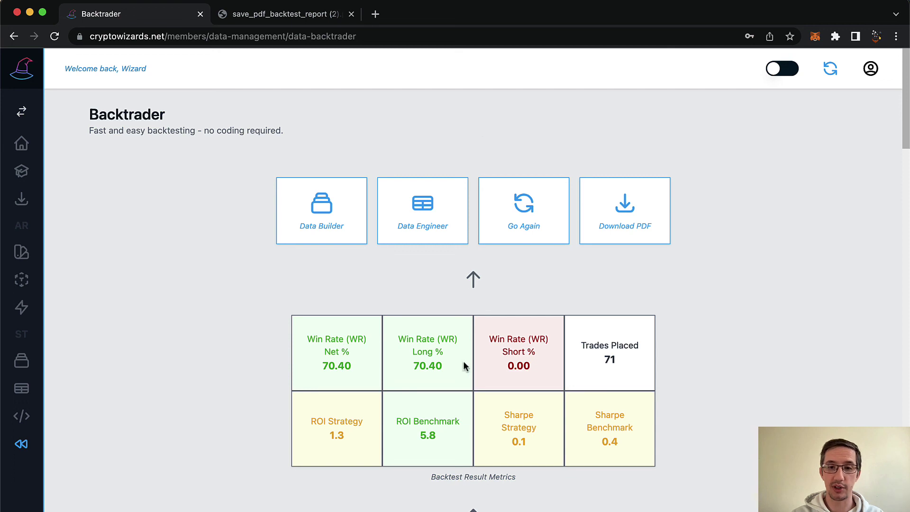
{"action": "scroll", "coordinate": [677, 386], "scroll_direction": "down", "scroll_amount": 2}
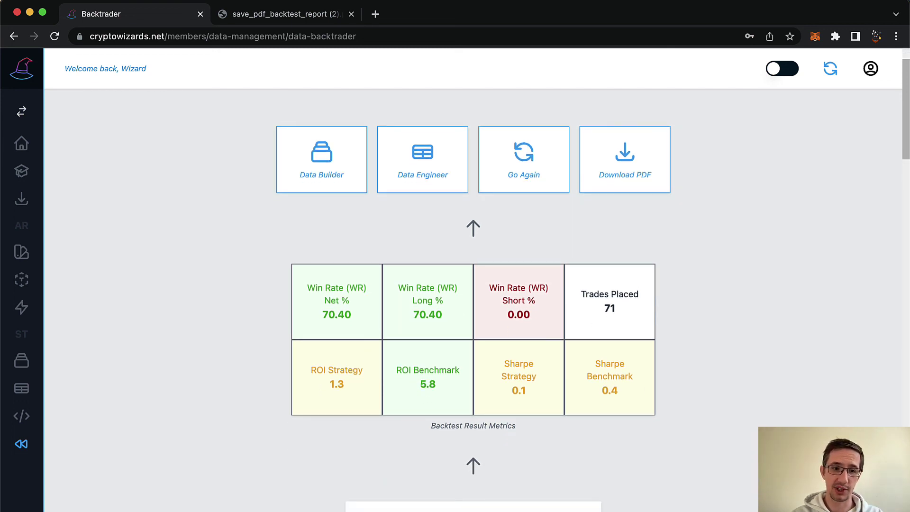
{"action": "left_click", "coordinate": [88, 511]}
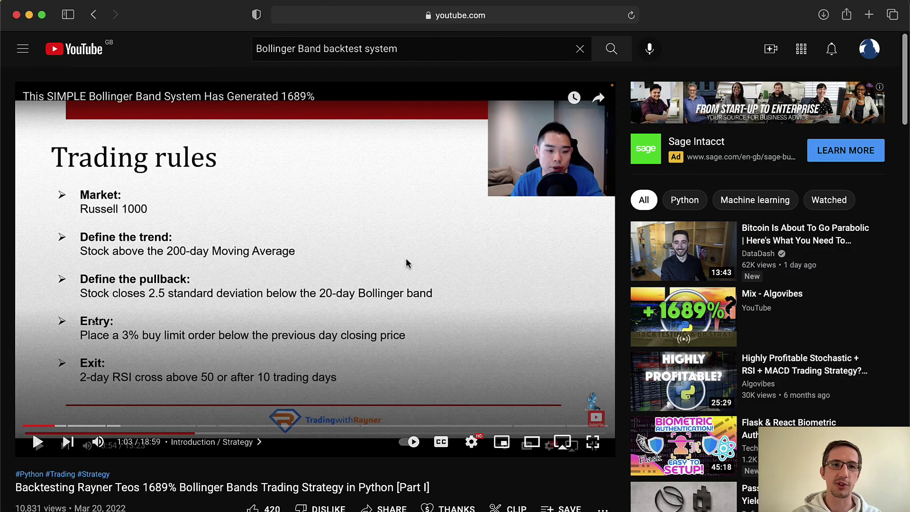
{"action": "scroll", "coordinate": [406, 260], "scroll_direction": "down", "scroll_amount": 1}
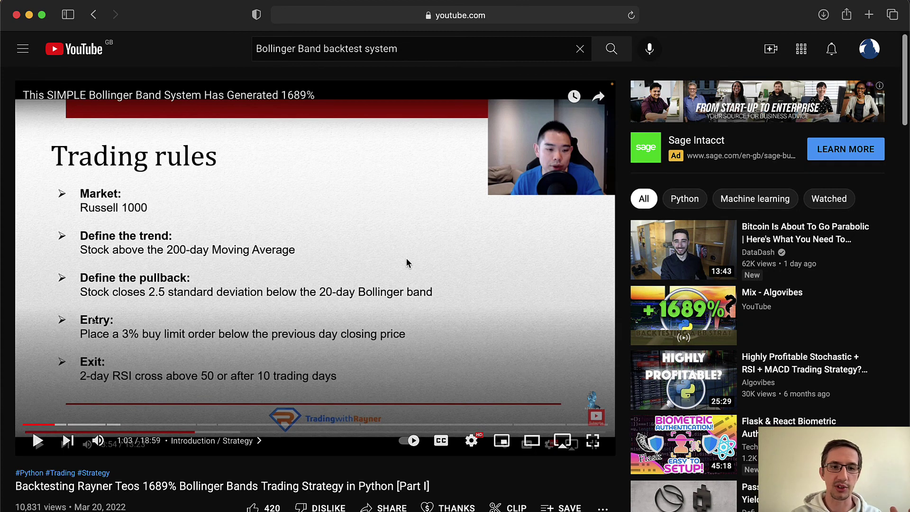
{"action": "scroll", "coordinate": [406, 260], "scroll_direction": "down", "scroll_amount": 2}
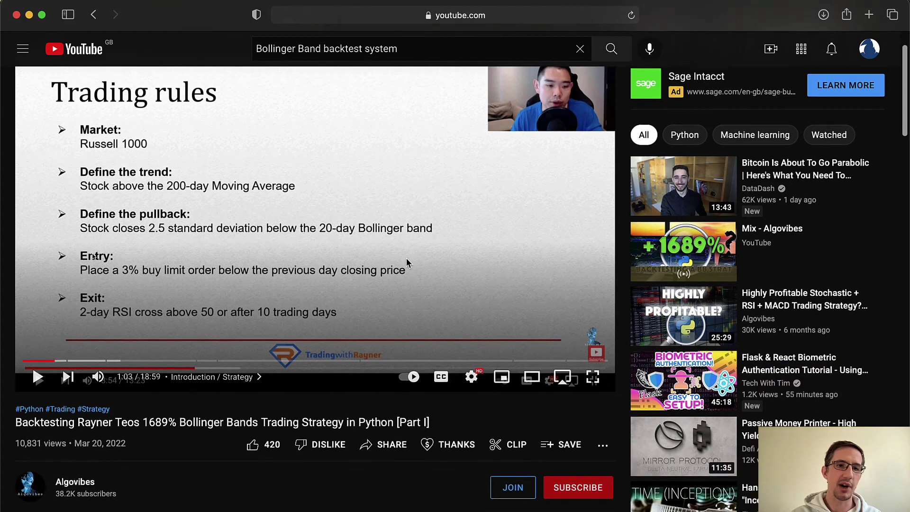
{"action": "scroll", "coordinate": [407, 260], "scroll_direction": "up", "scroll_amount": 2}
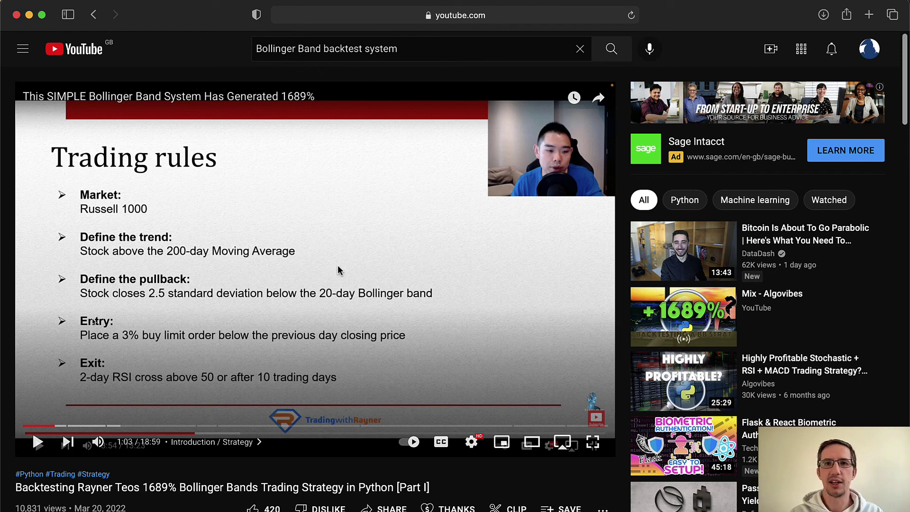
{"action": "scroll", "coordinate": [229, 400], "scroll_direction": "down", "scroll_amount": 1}
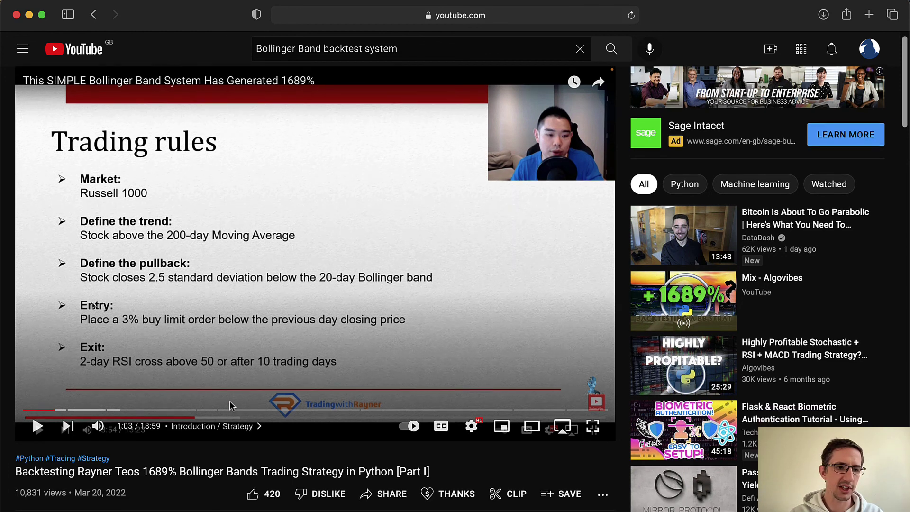
{"action": "scroll", "coordinate": [229, 400], "scroll_direction": "up", "scroll_amount": 1}
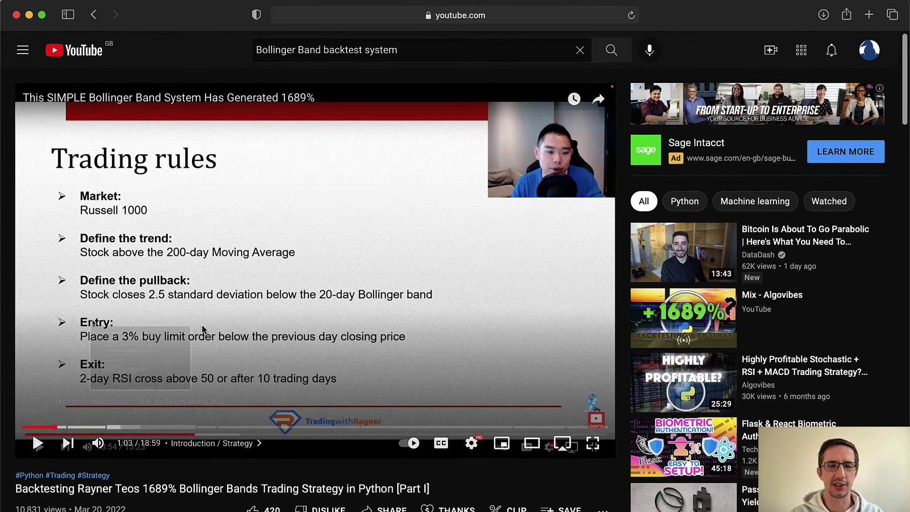